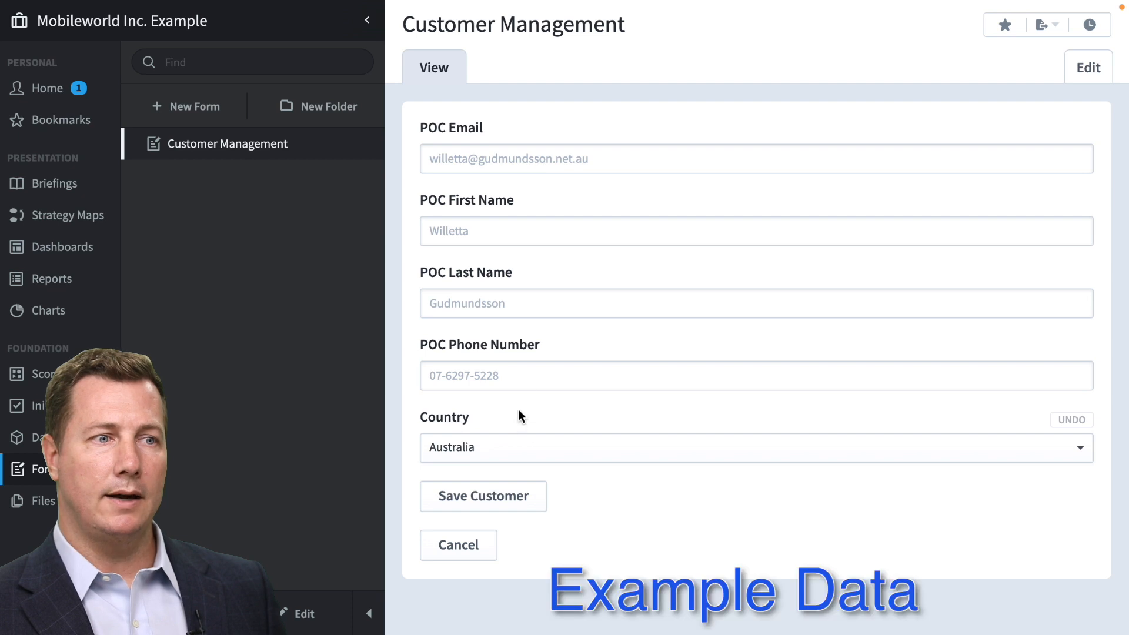
Step: Try changing the customer's country to Canada, and discard the unsaved edit
left_click(509, 447)
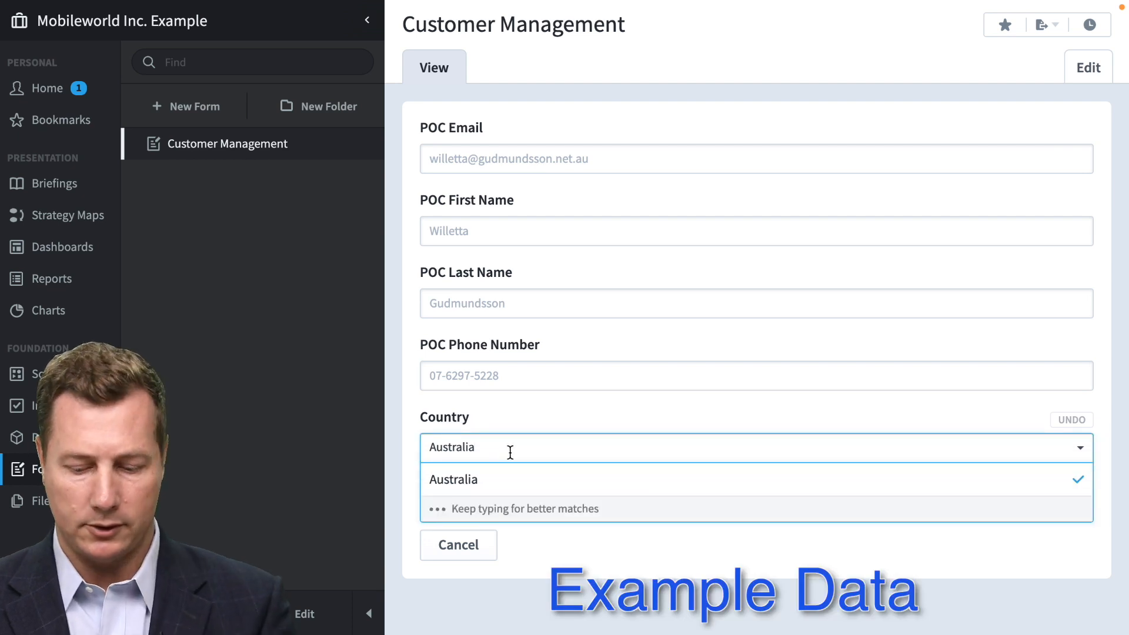
key("ctrl+a")
key("BackSpace")
left_click(512, 477)
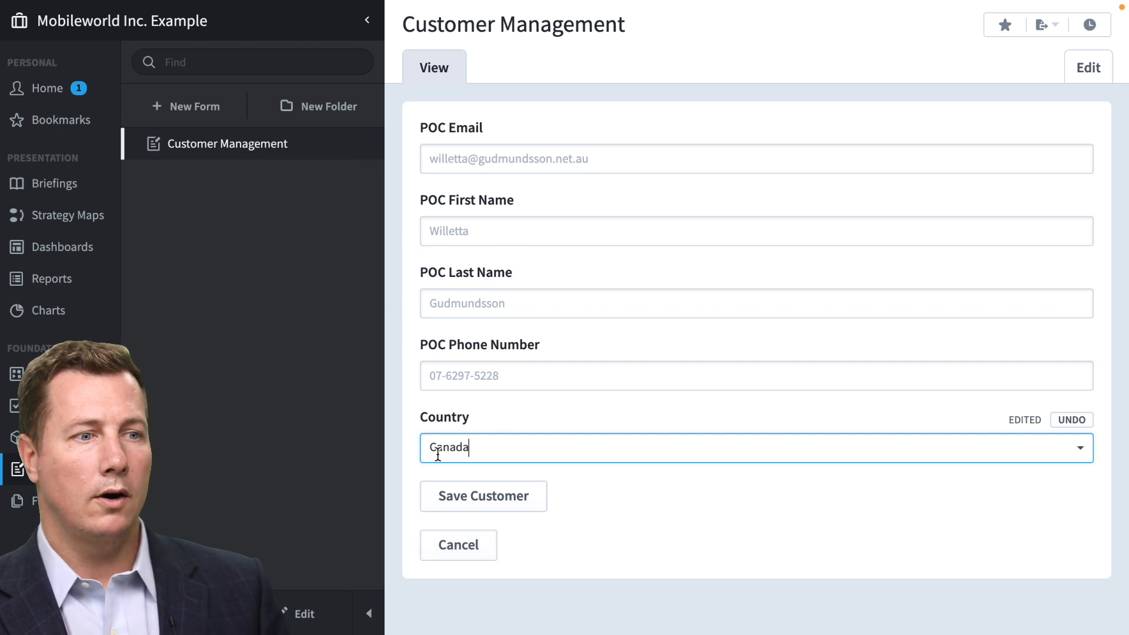
left_click(479, 547)
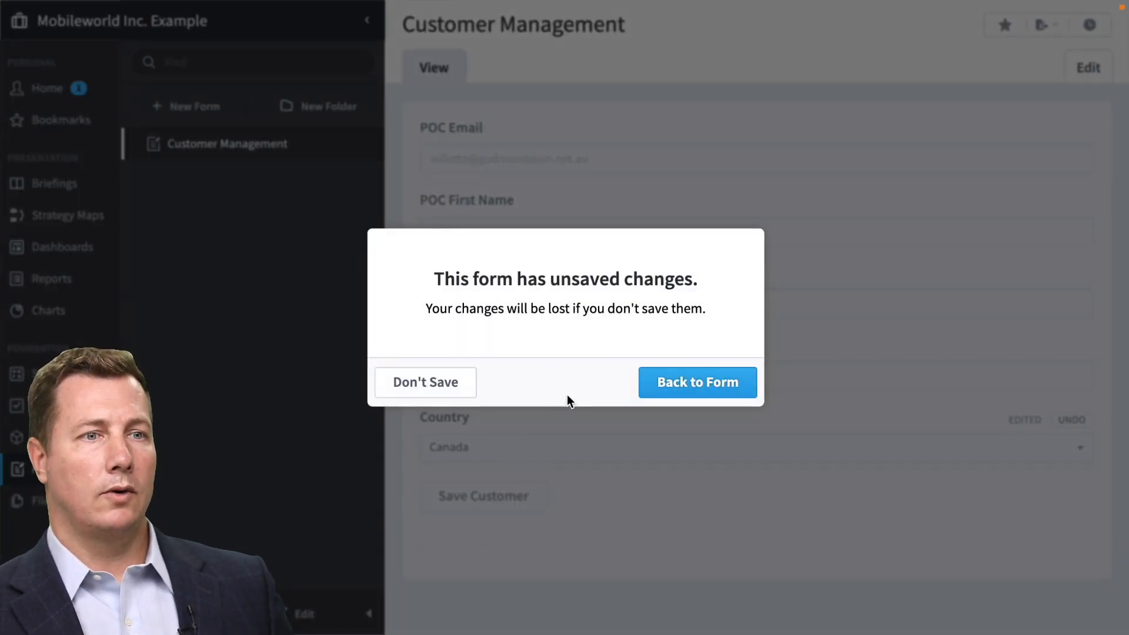
left_click(438, 388)
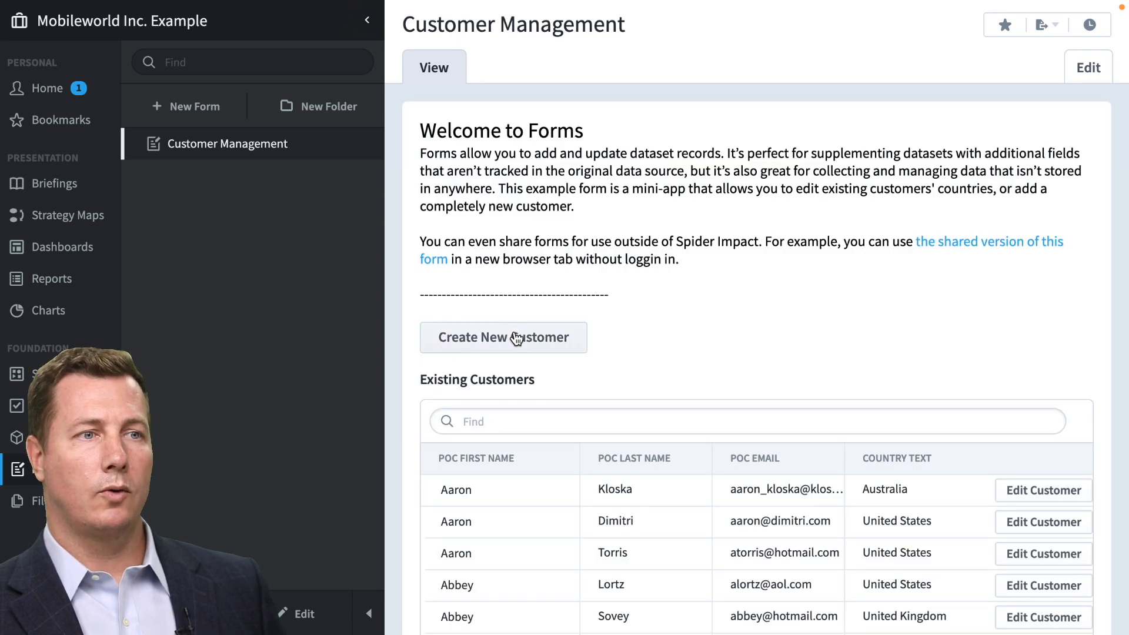
Step: Start a new customer record, entering asgsdgsdg as the POC email and placeholder text as the last name
left_click(516, 338)
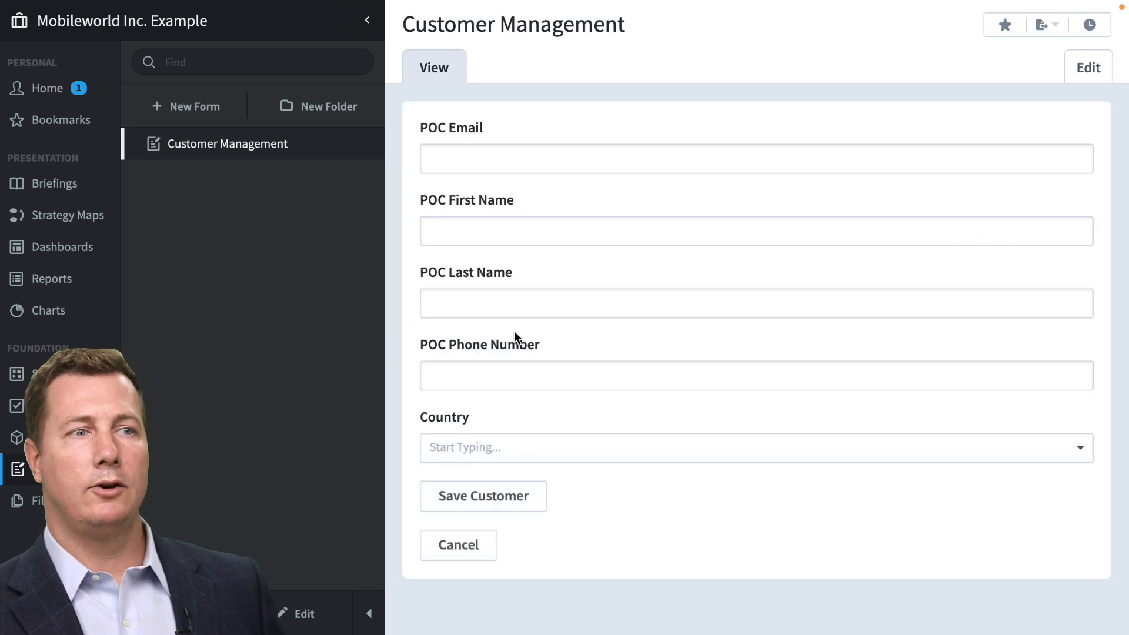
left_click(458, 156)
type("asgsdgsdg")
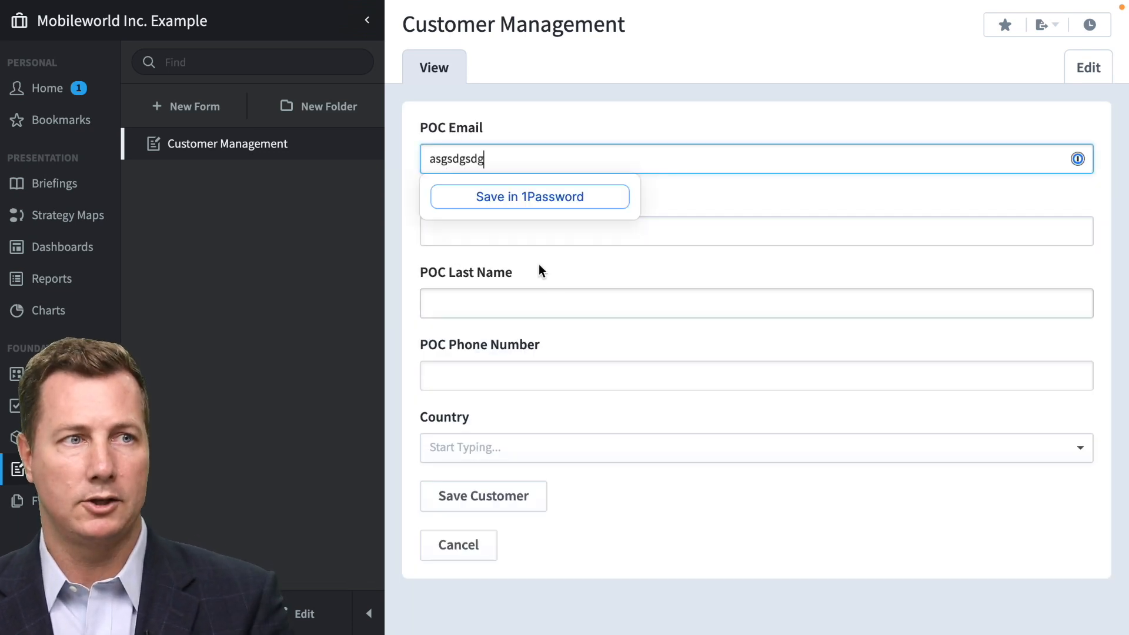
left_click(531, 297)
type("sdgsdgsdgsg")
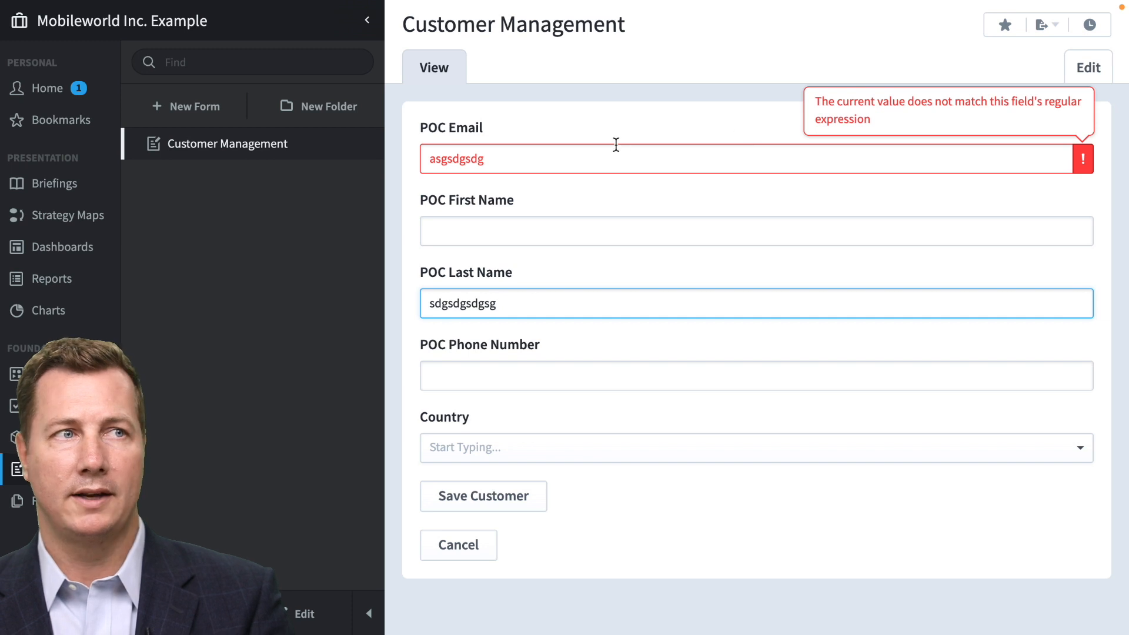
Step: Replace the POC email entry with a properly formatted e-mail address
double_click(590, 154)
type("sdgds")
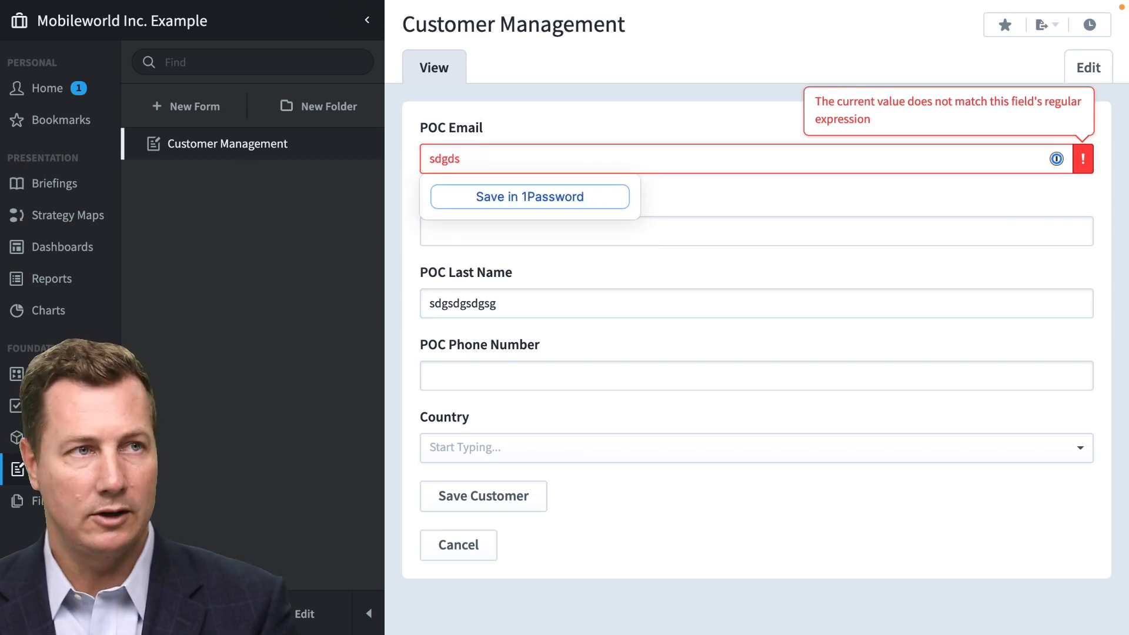
type("@sdgsdg.c")
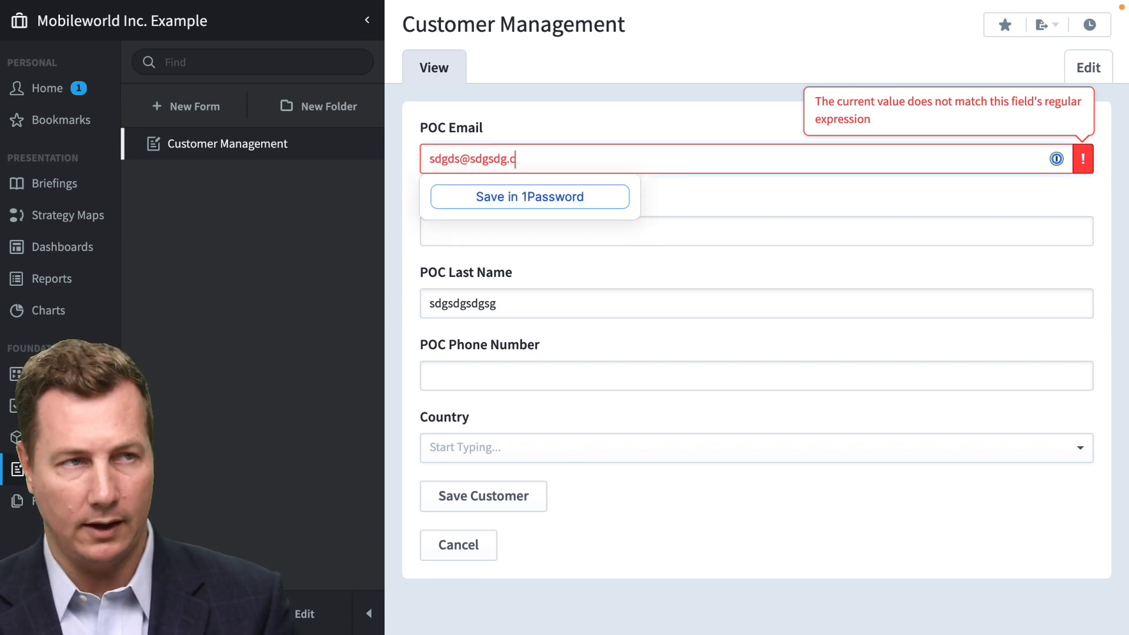
type("om")
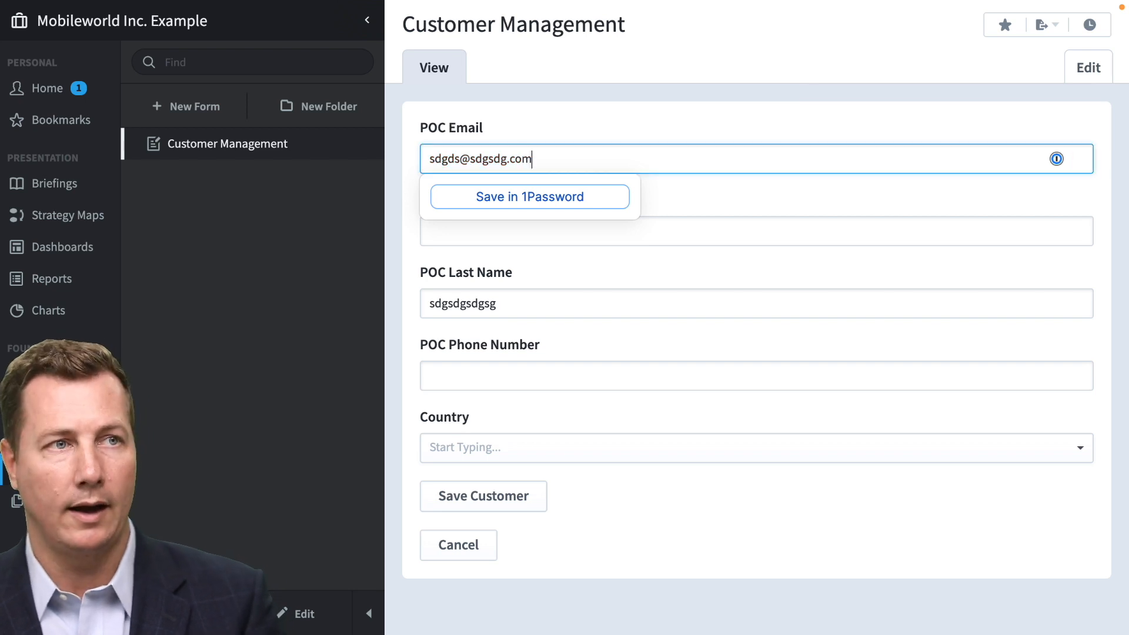
left_click(550, 103)
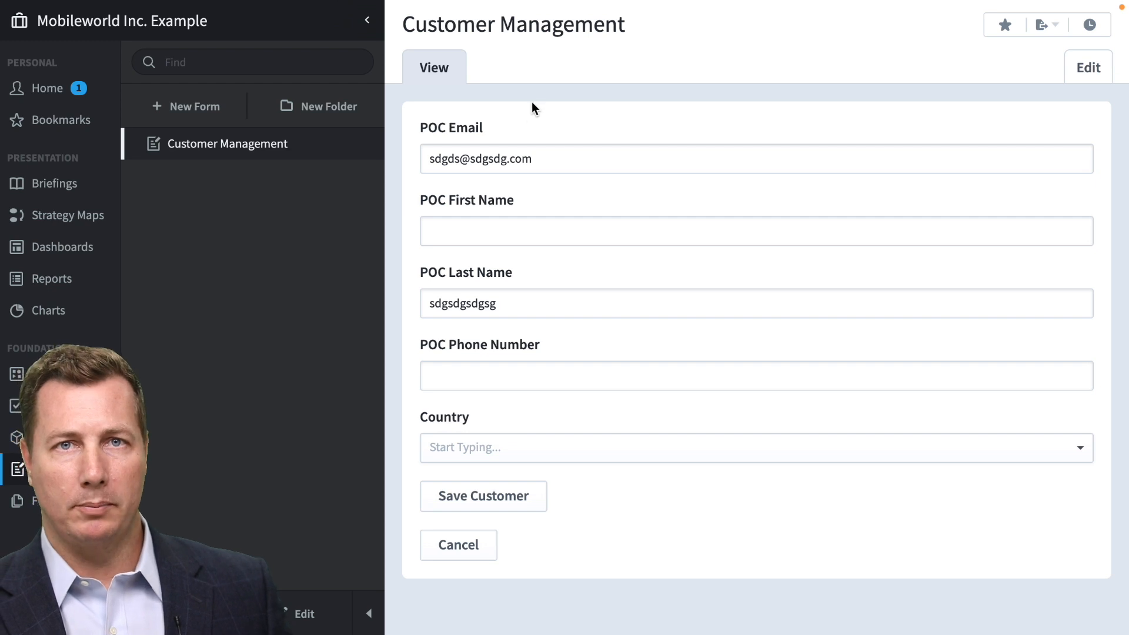
Step: Look through the contact rows of the customers spreadsheet in Excel, and move its window out of the way
mouse_move(35, 11)
left_click(60, 35)
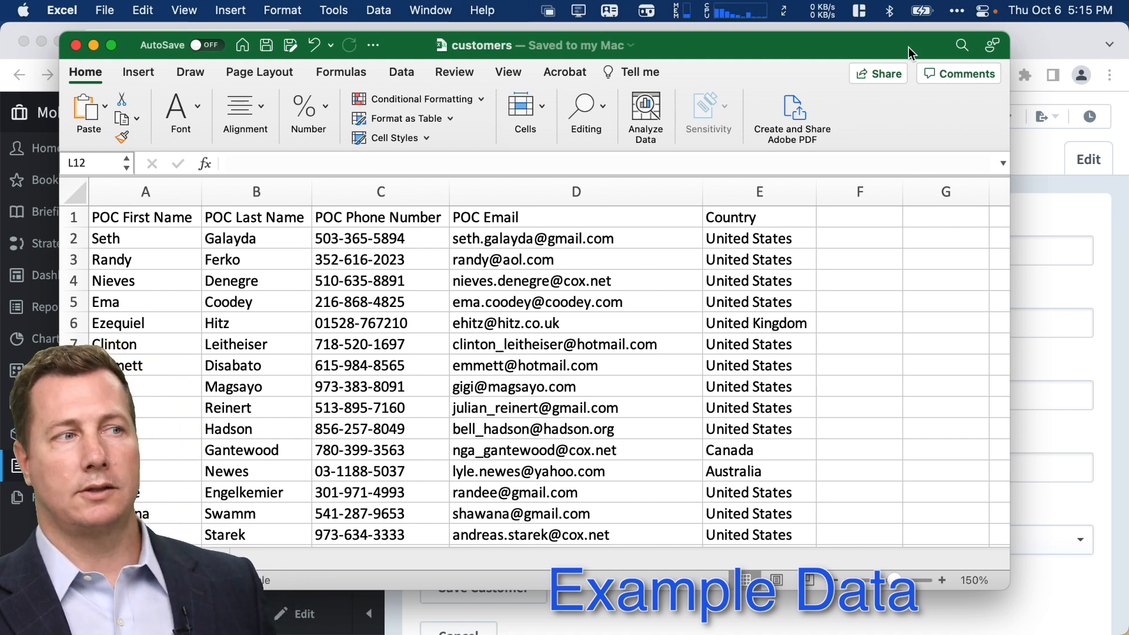
scroll(830, 268, "down", 20)
scroll(830, 270, "up", 20)
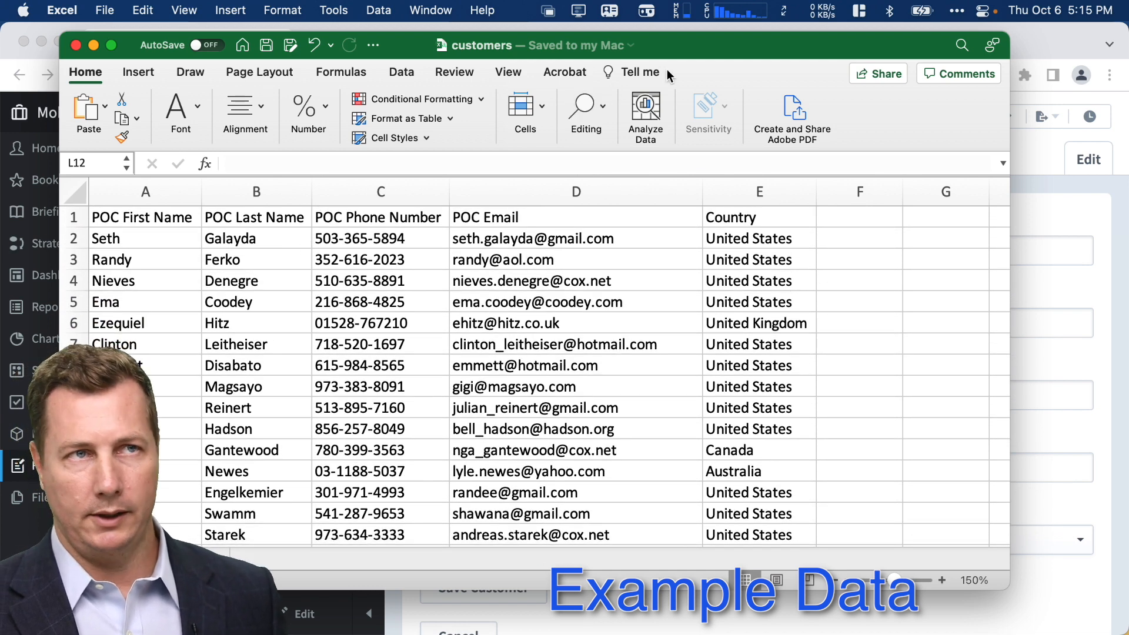
left_click_drag(668, 48, 1128, 347)
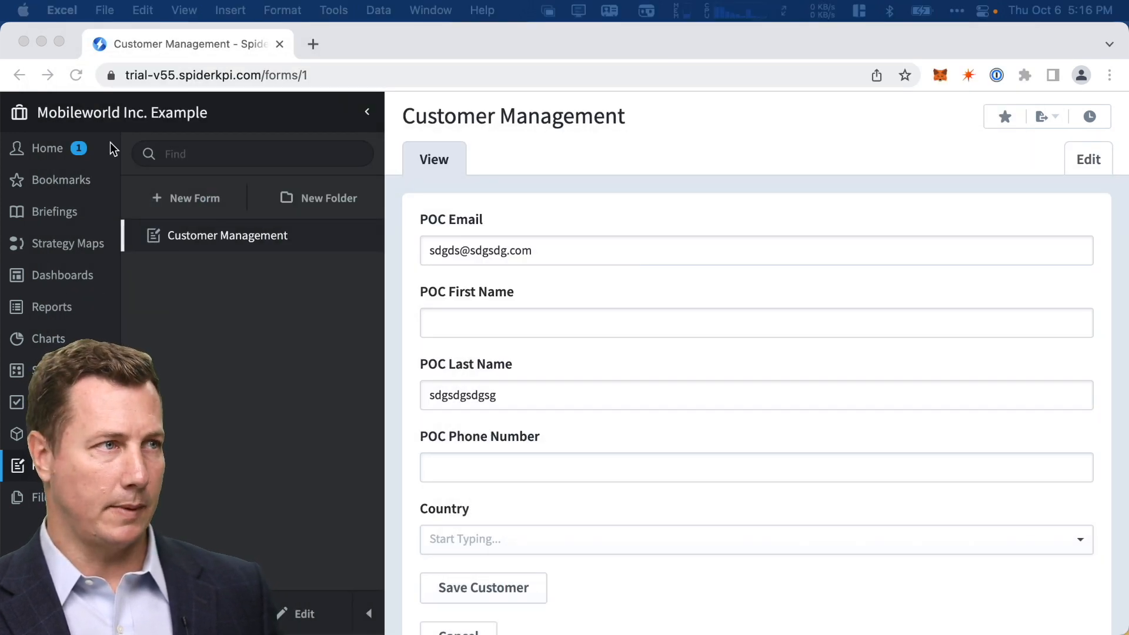
Step: Switch to the SPIDER IMPACT organization in Chrome, discarding the unsaved customer form
left_click(71, 113)
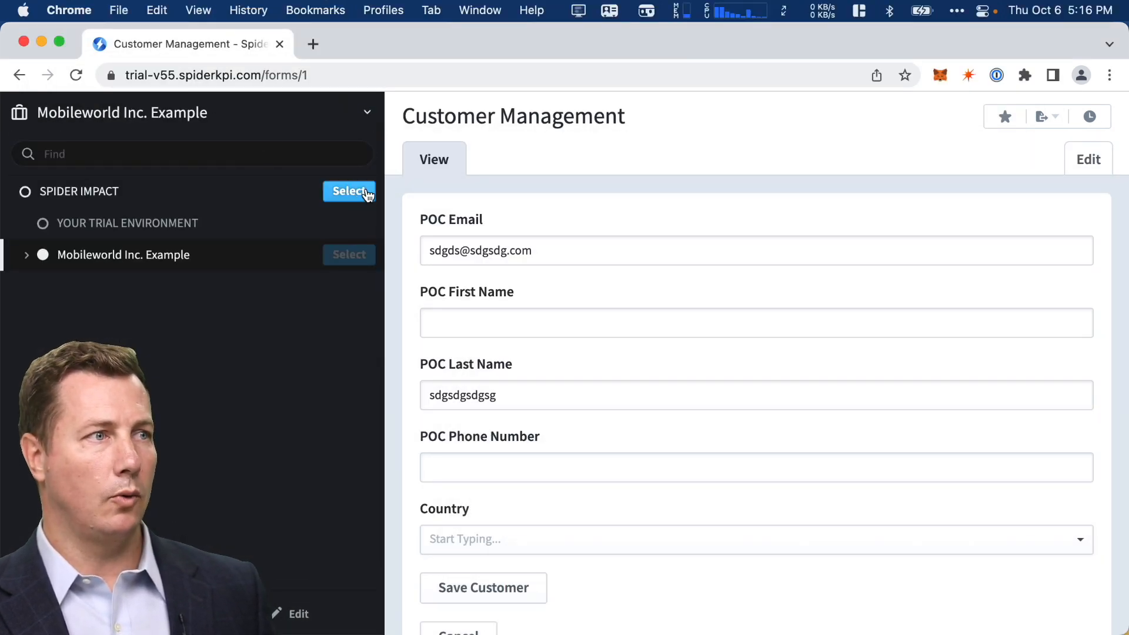
left_click(365, 193)
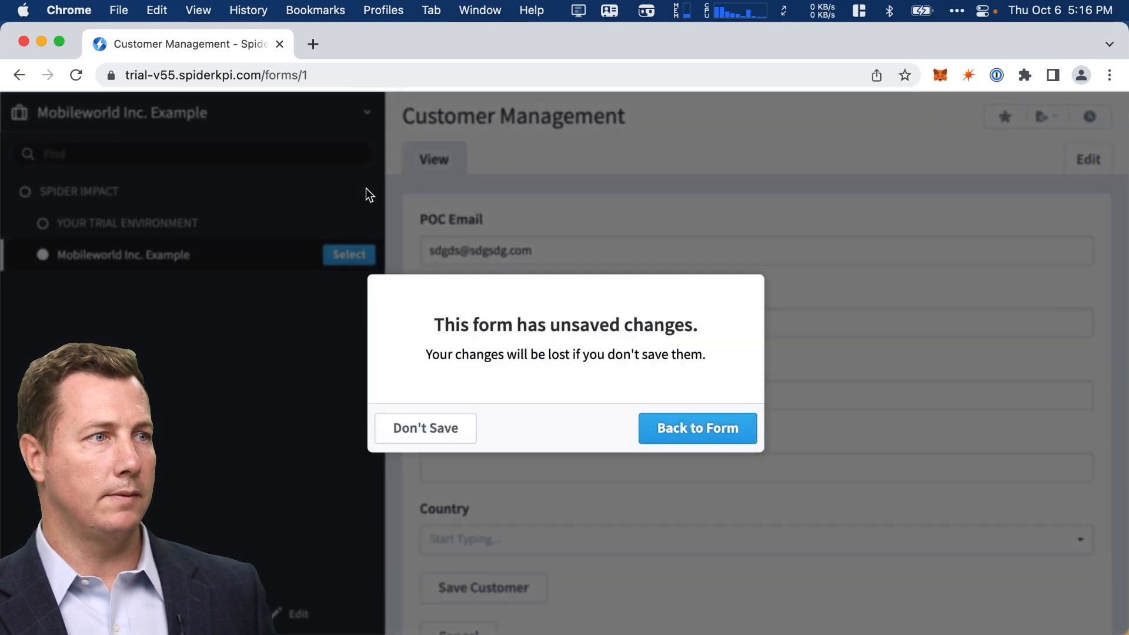
left_click(414, 435)
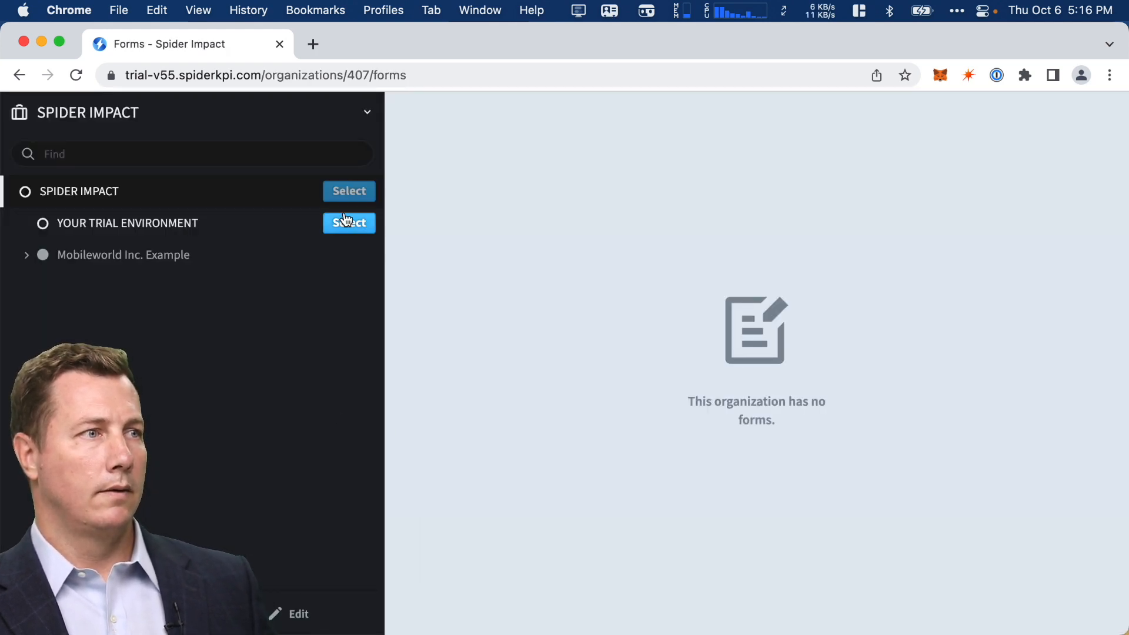
left_click(352, 192)
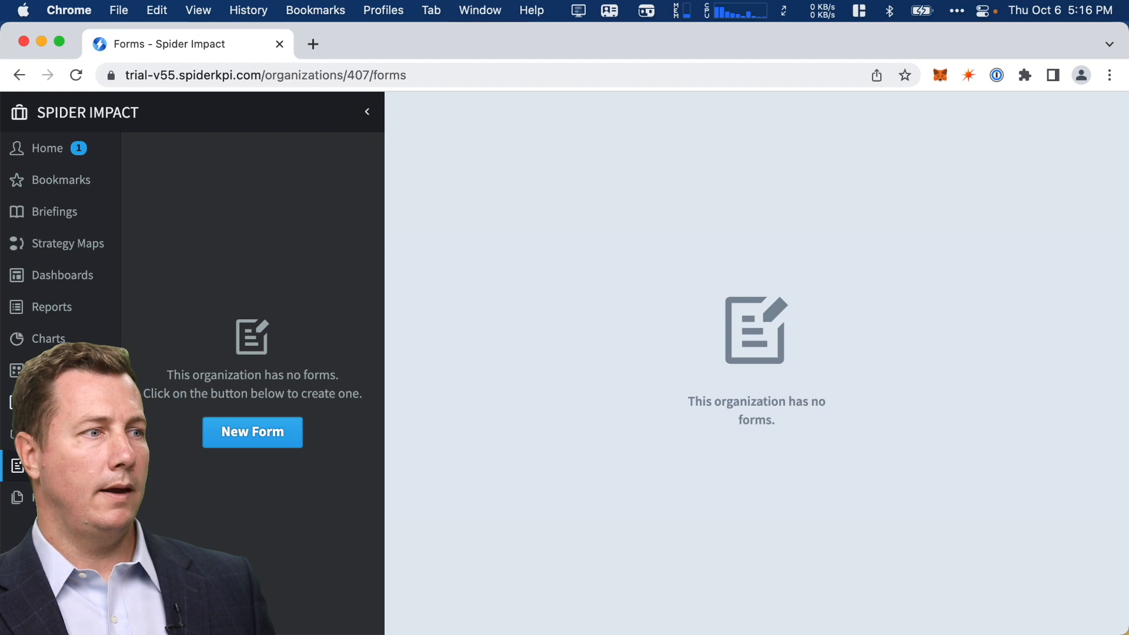
Step: Start a new dataset in the organization with Upload A File as its data source
left_click(54, 434)
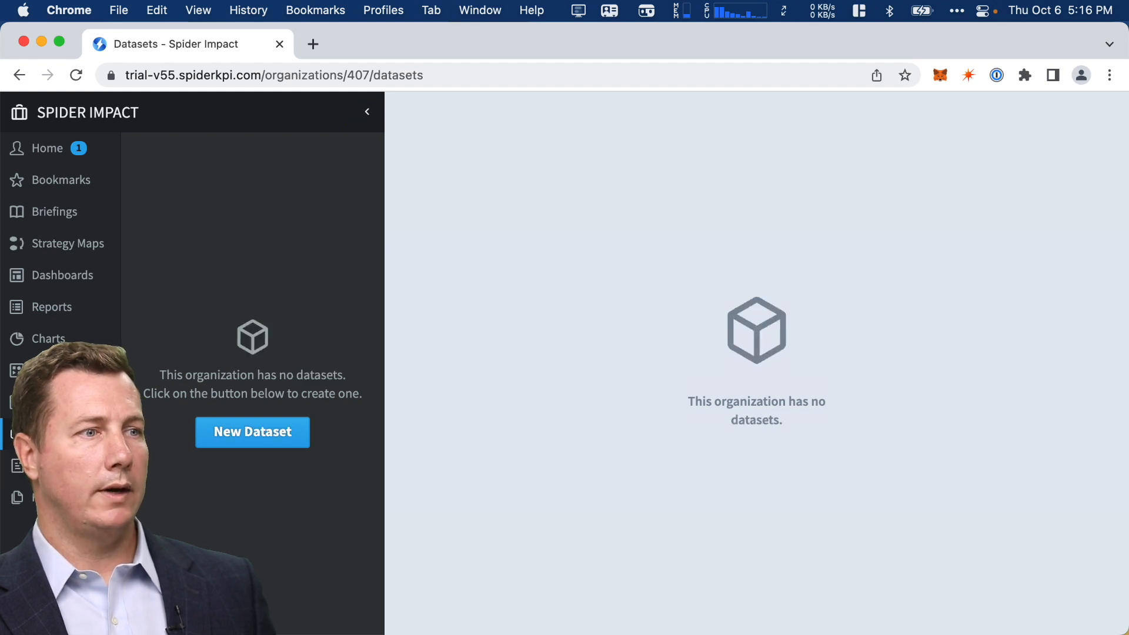
left_click(59, 41)
left_click(279, 386)
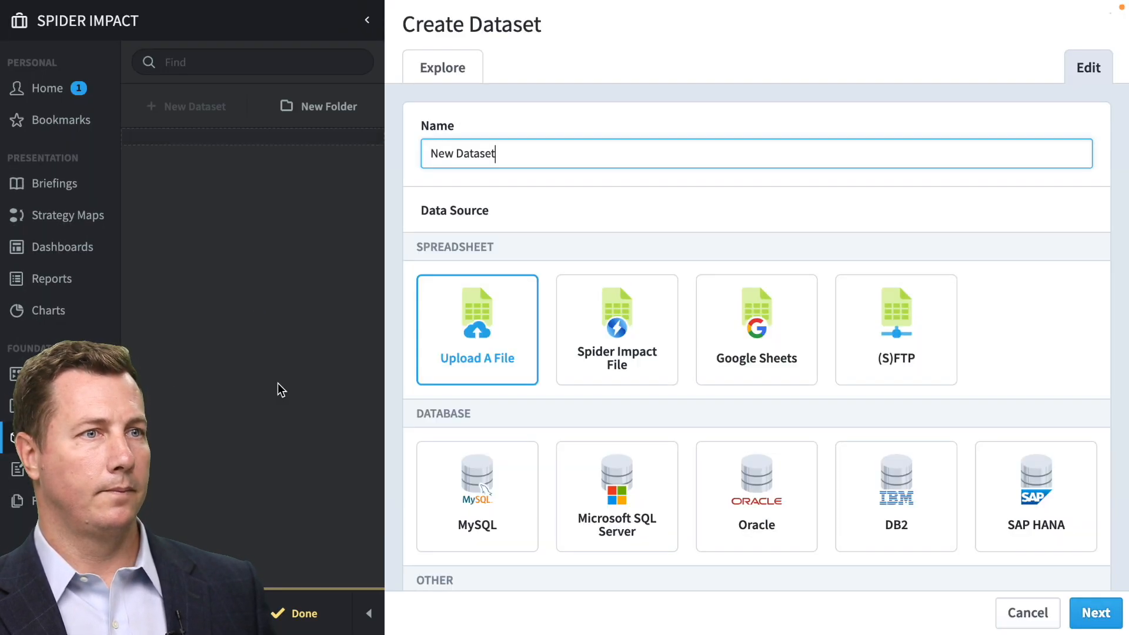
scroll(889, 416, "down", 3)
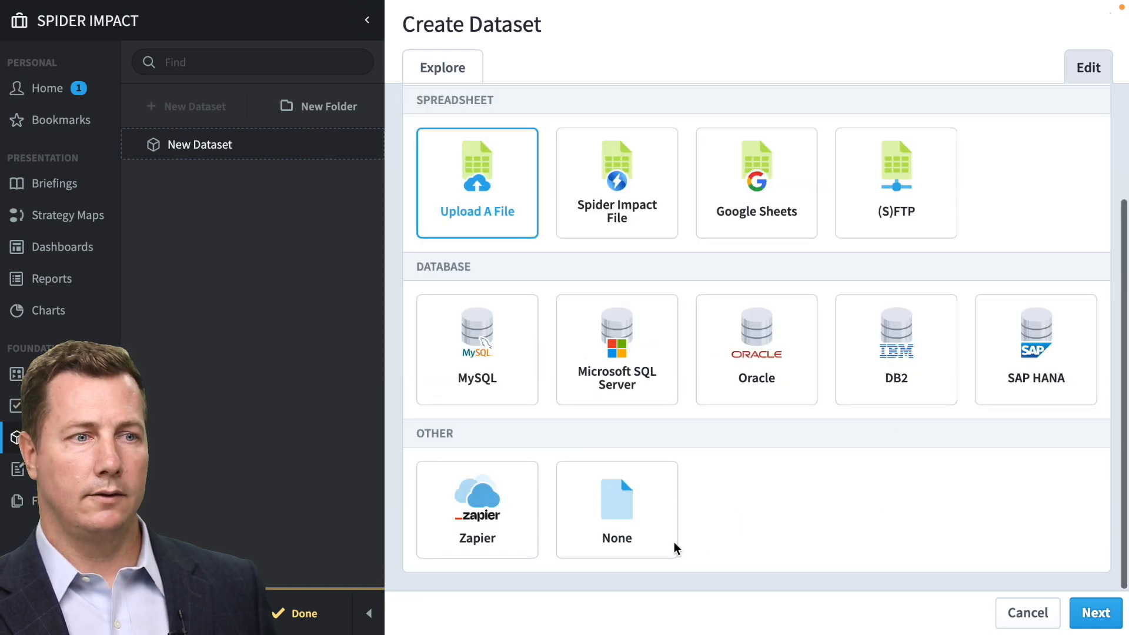
left_click(647, 532)
scroll(612, 553, "up", 3)
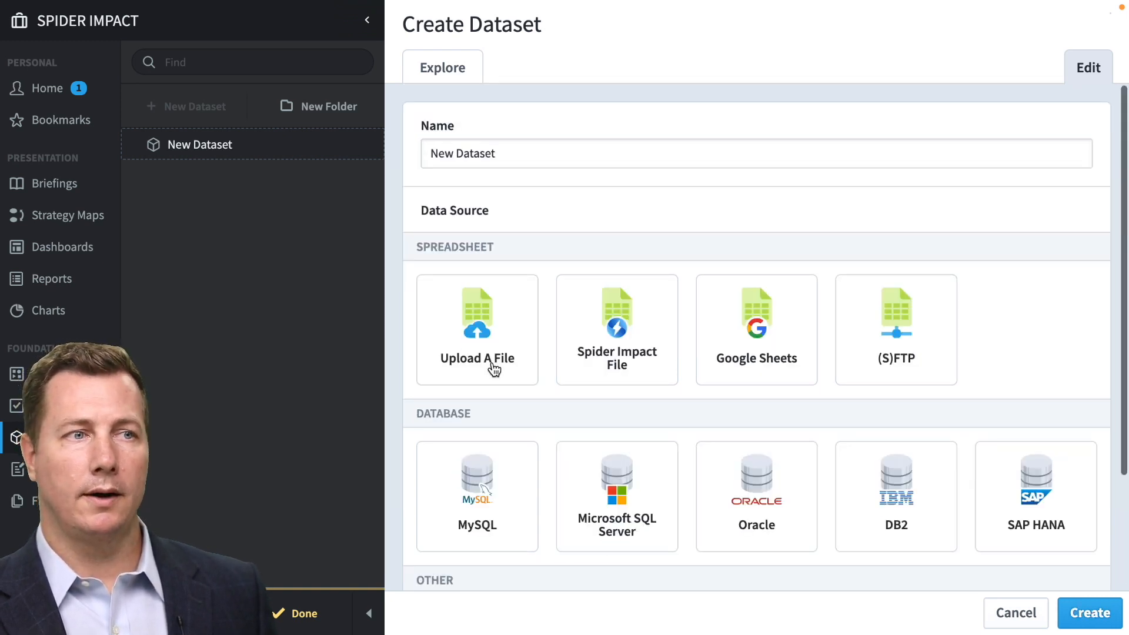
left_click(478, 353)
Step: Name the new dataset Customers Demo
left_click_drag(525, 152, 415, 142)
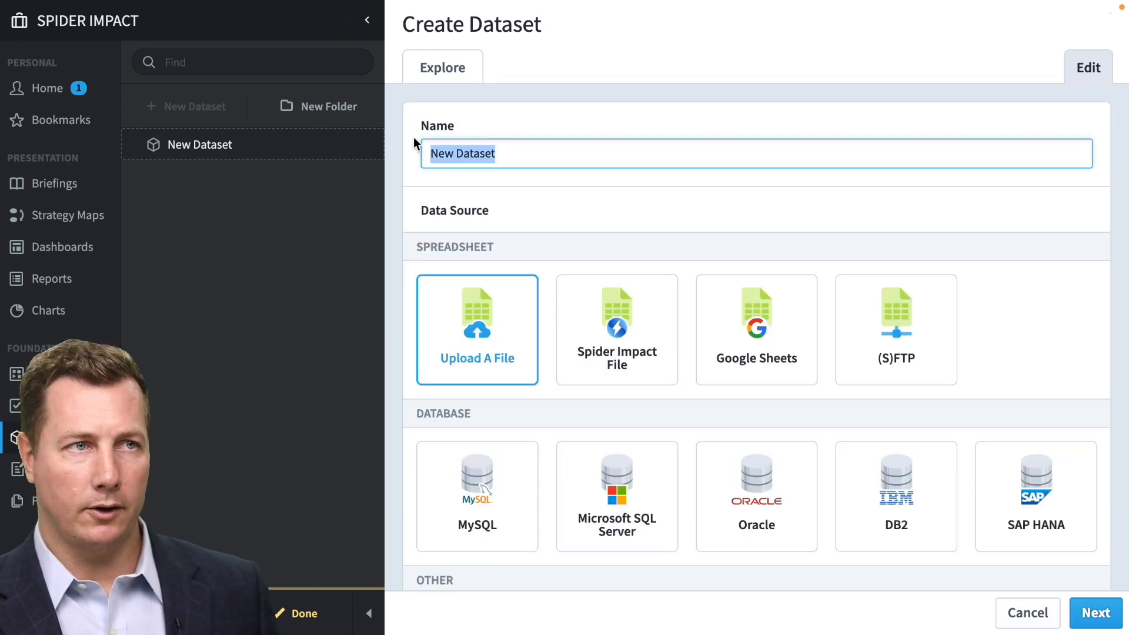
type("Cu")
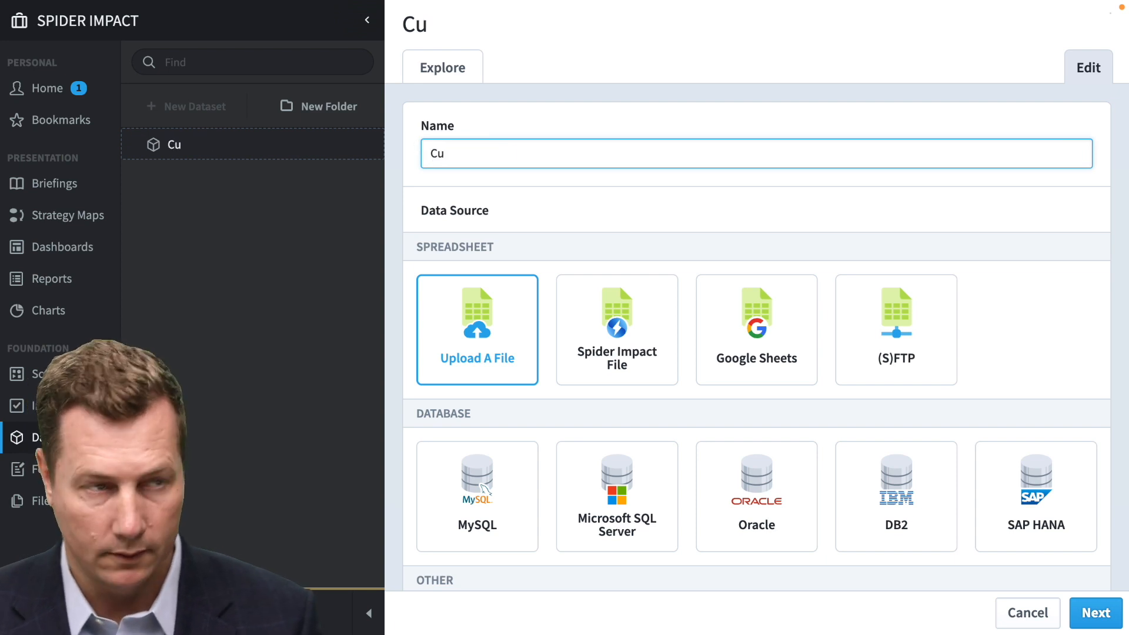
type("stomers")
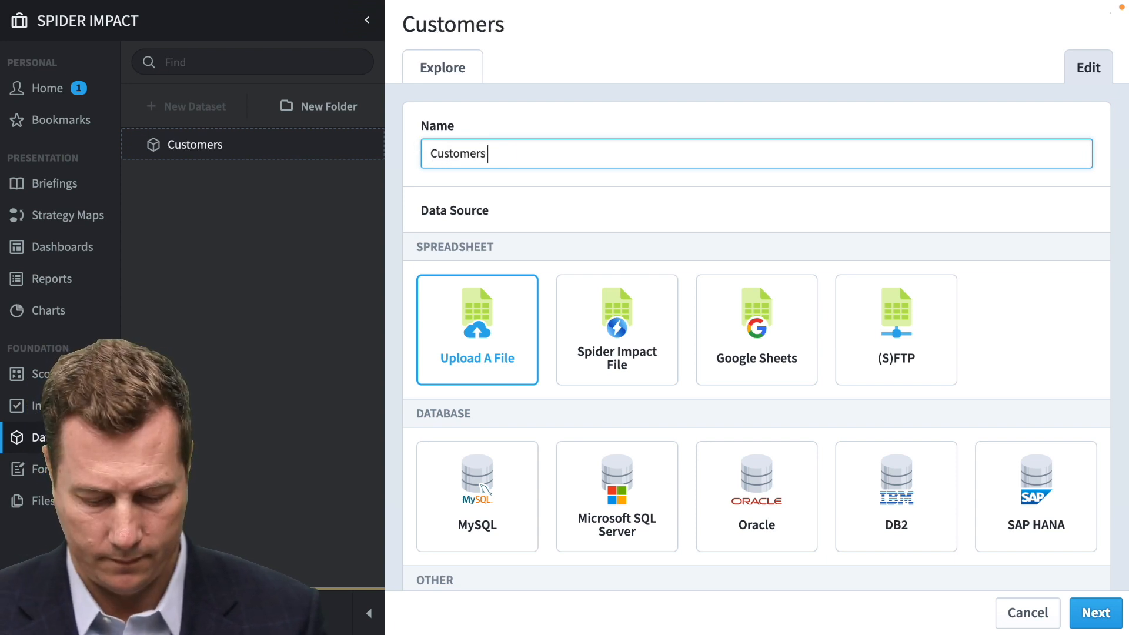
type(" Demo")
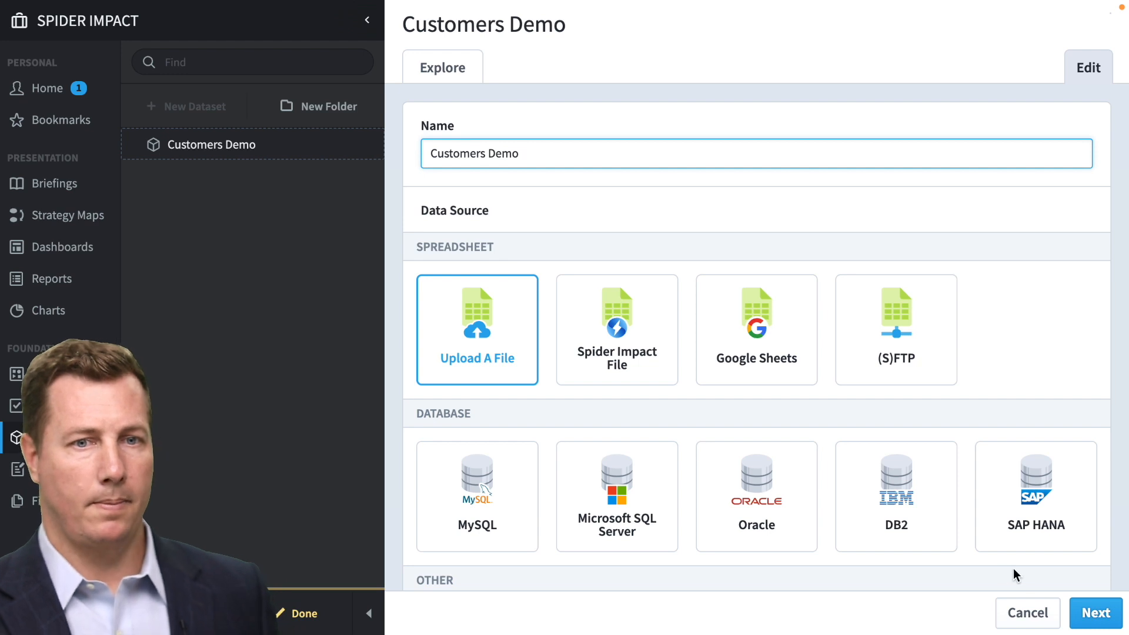
Step: Upload customers.csv from the Desktop as the dataset's source file
left_click(1088, 612)
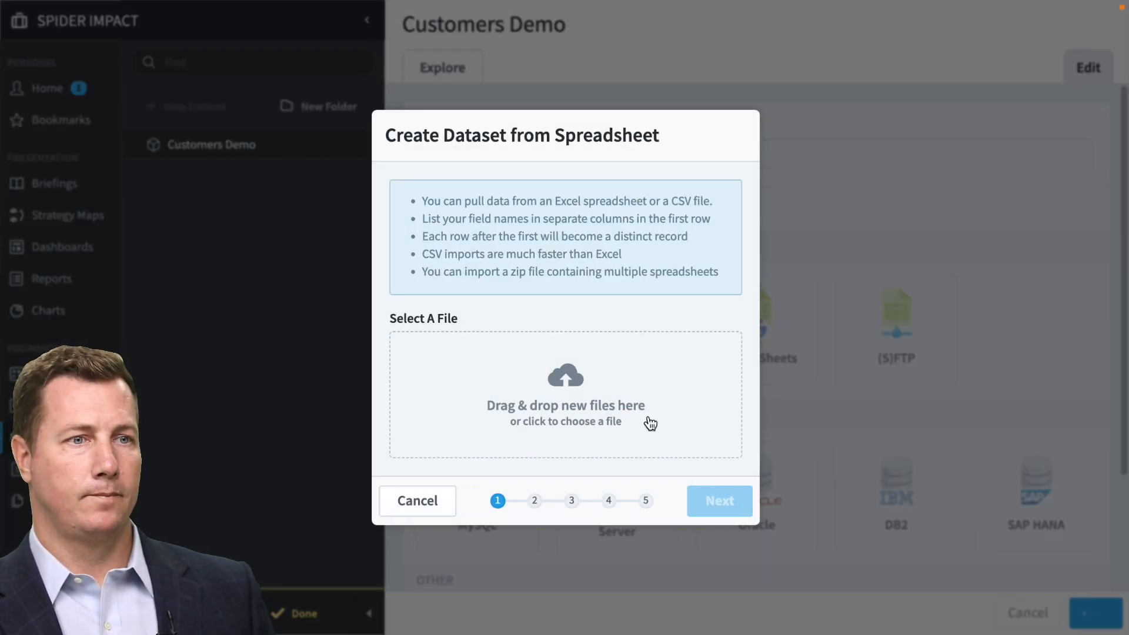
left_click(650, 422)
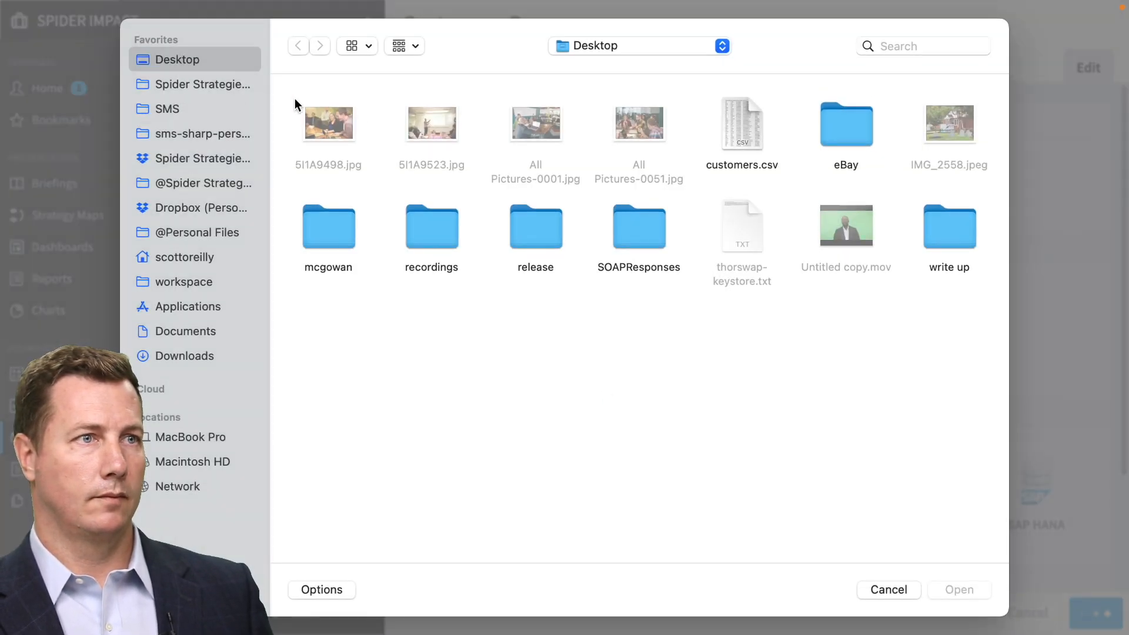
double_click(731, 125)
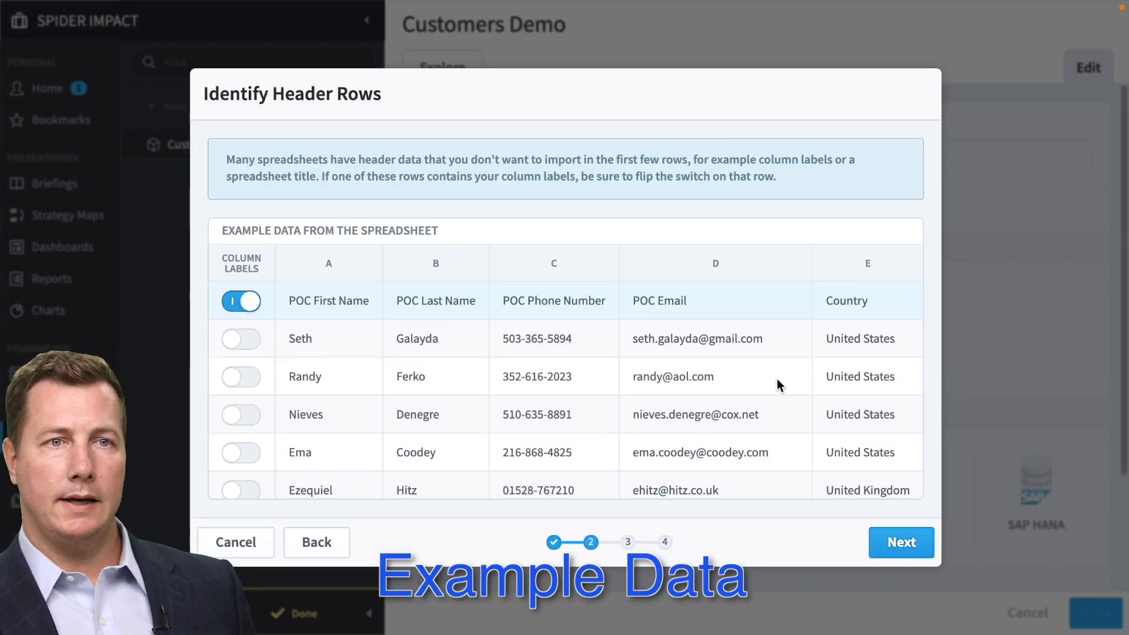
Step: Create the dataset with the first row as column labels, no transformations, all five fields as Text and no record ID column
scroll(779, 381, "down", 10)
scroll(779, 381, "up", 10)
left_click(901, 542)
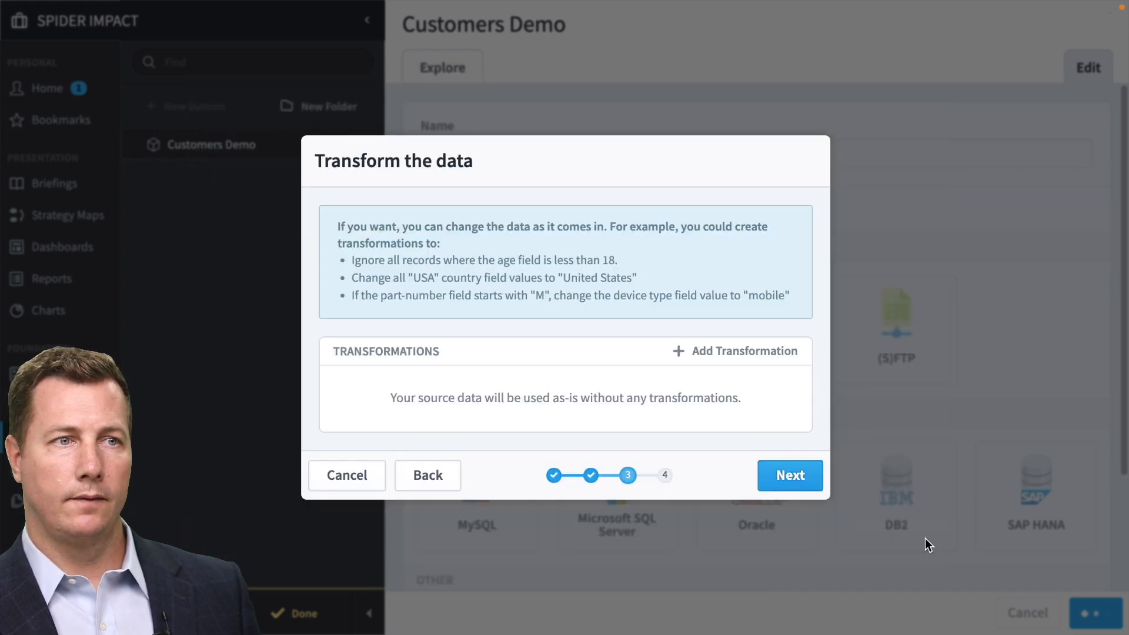
left_click(775, 484)
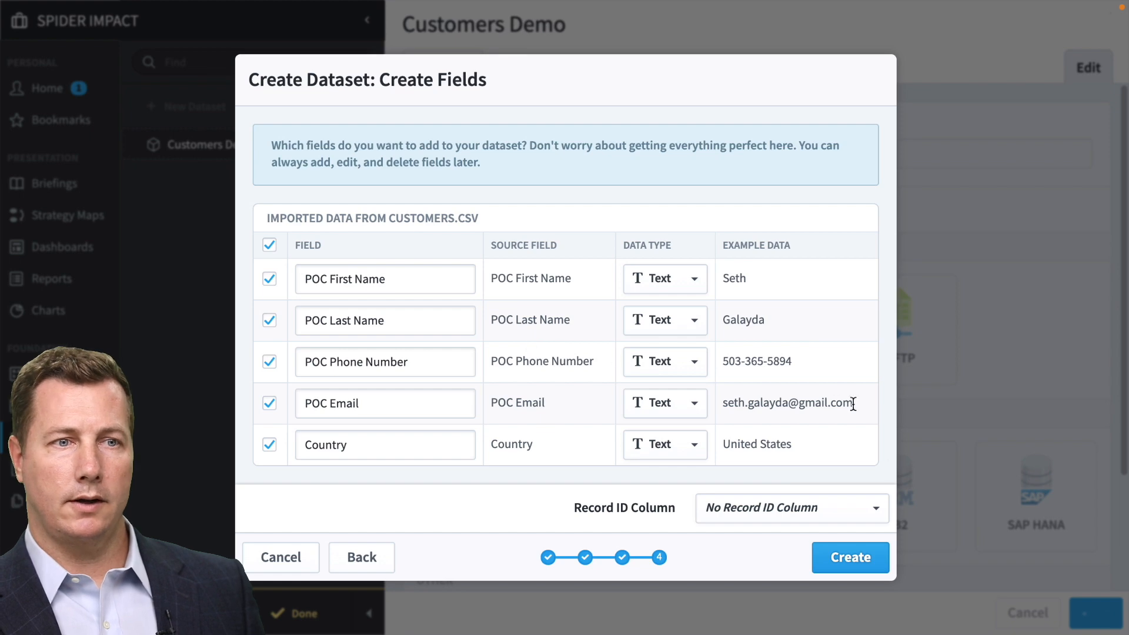
left_click(862, 556)
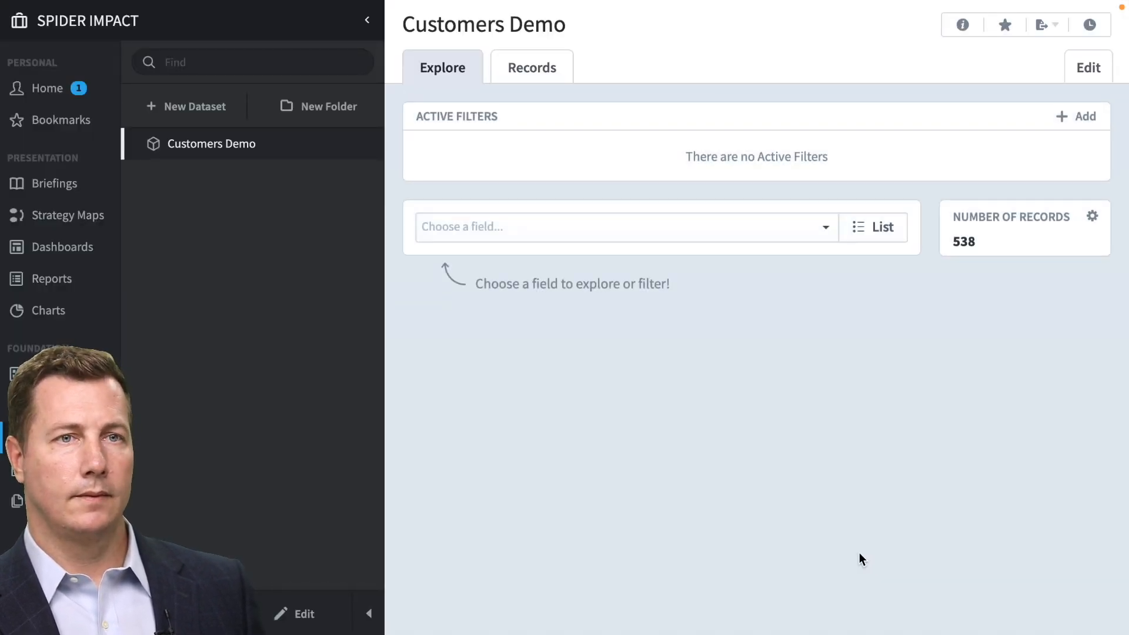
Step: Explore the Customers Demo records by the Country field
left_click(599, 226)
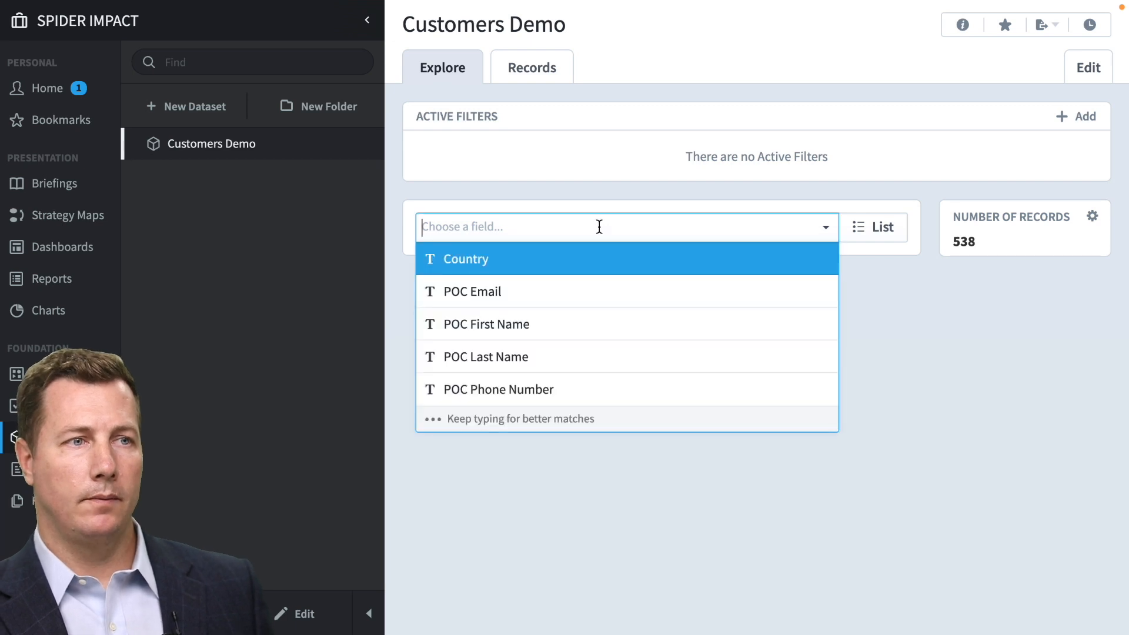
left_click(576, 266)
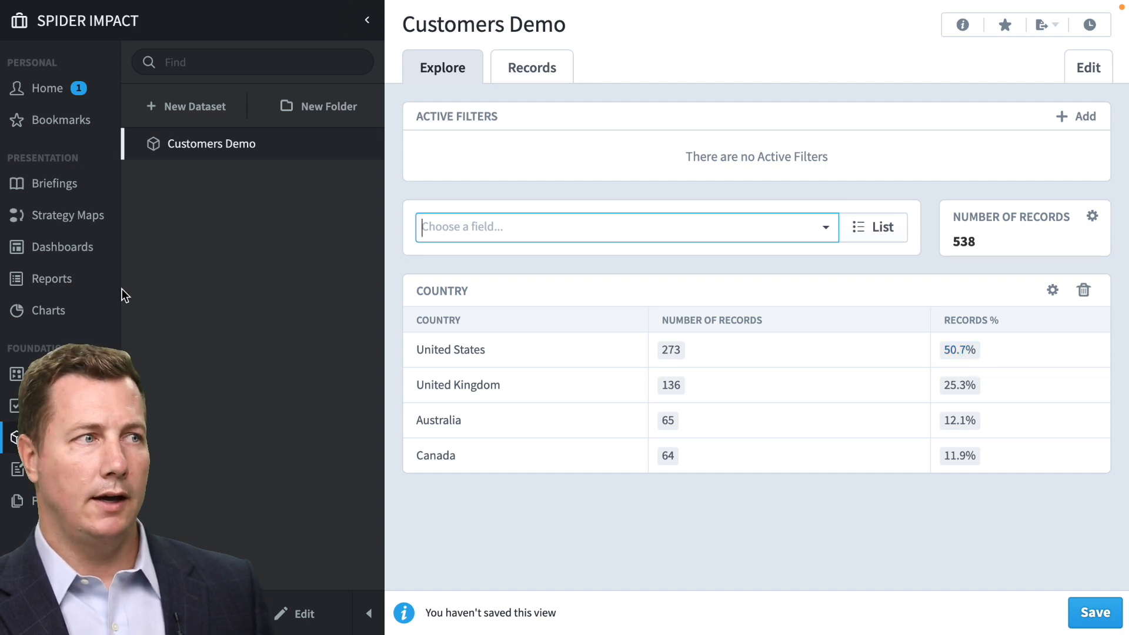
Step: Discard the unsaved dataset view and create a blank chart with the default name New Chart
left_click(69, 311)
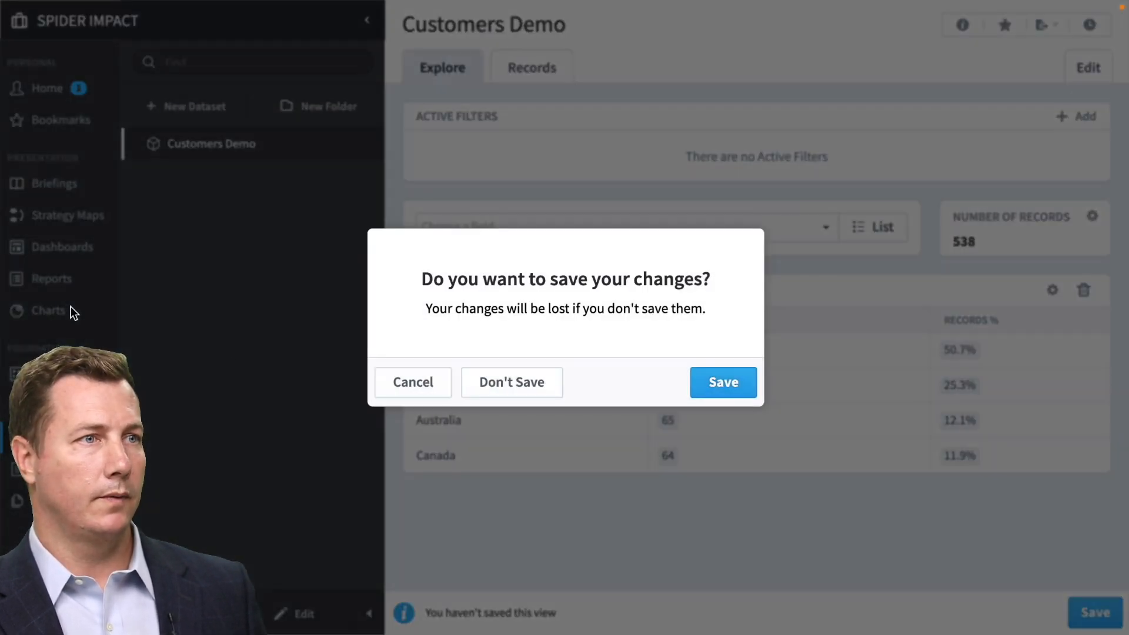
left_click(533, 394)
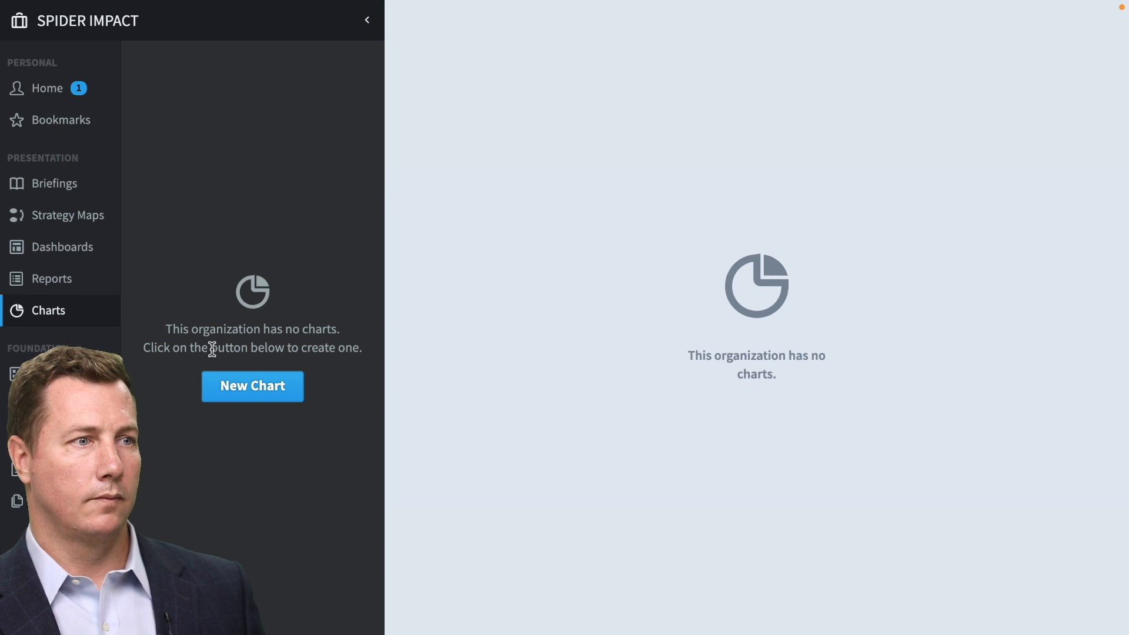
left_click(260, 388)
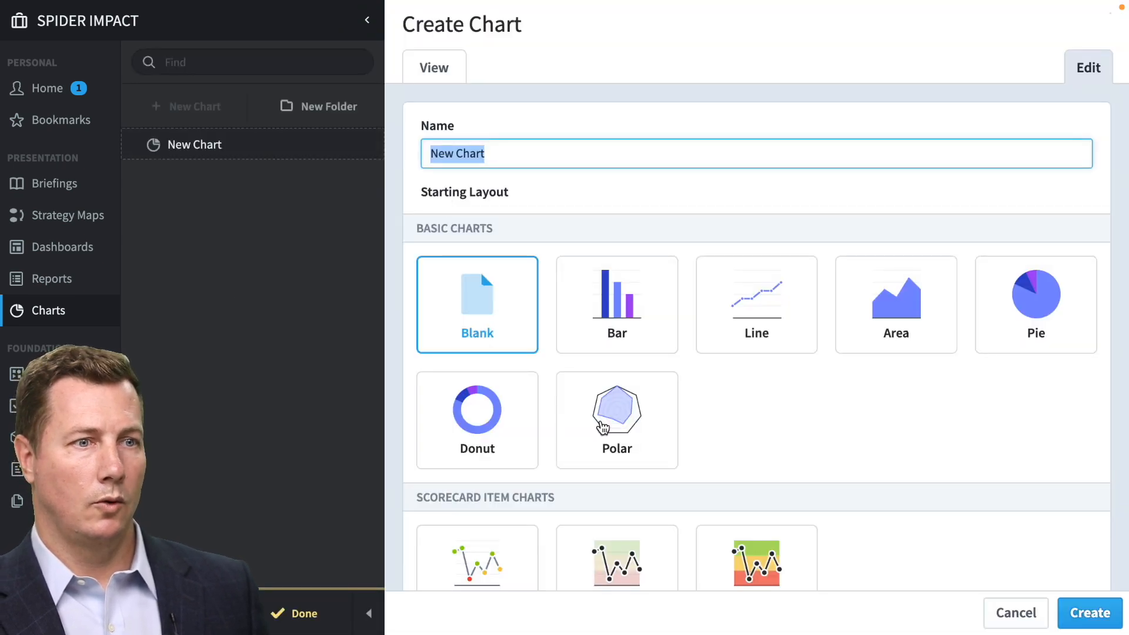
scroll(602, 426, "down", 4)
scroll(604, 427, "up", 2)
scroll(640, 224, "up", 2)
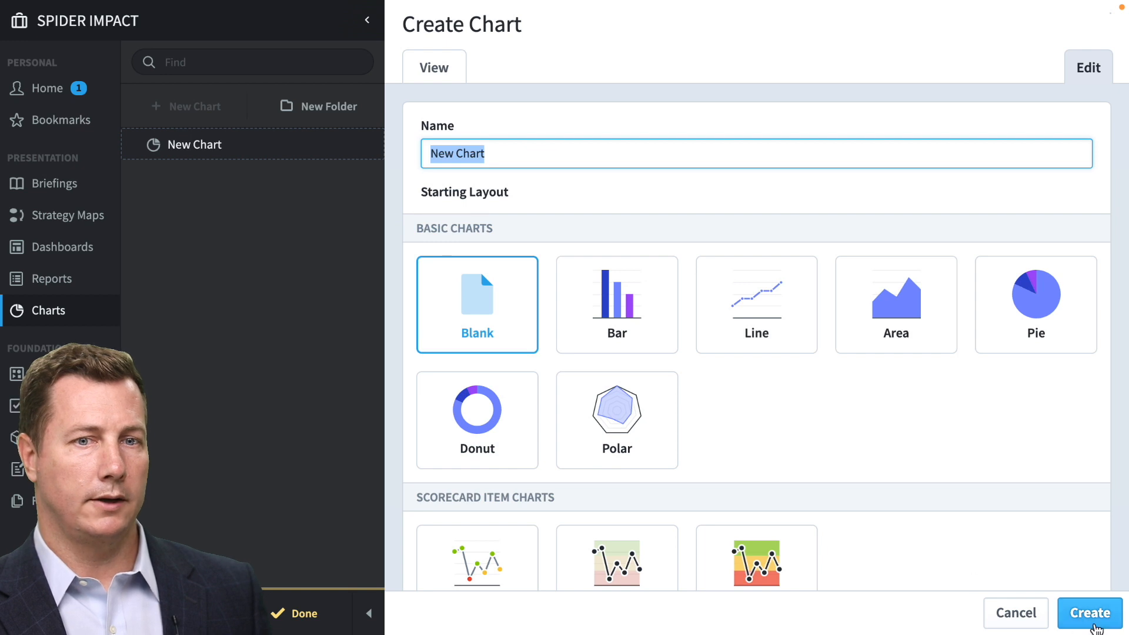
left_click(1088, 613)
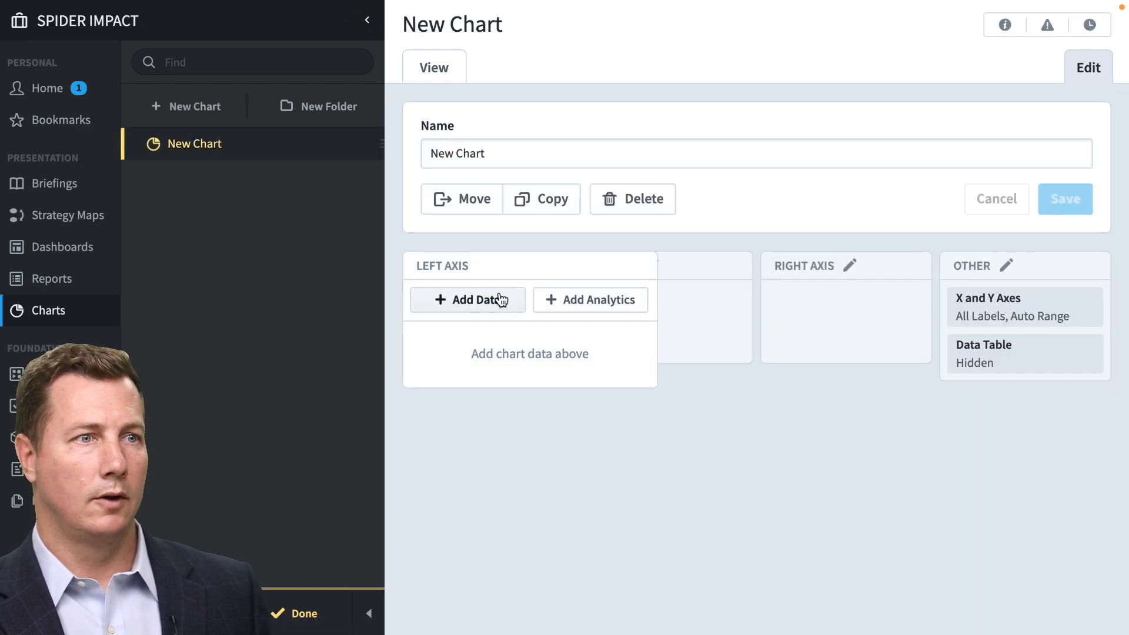
Step: Add a bar series to the chart's left axis showing Number of Records from the Customers Demo dataset
left_click(499, 300)
left_click(547, 377)
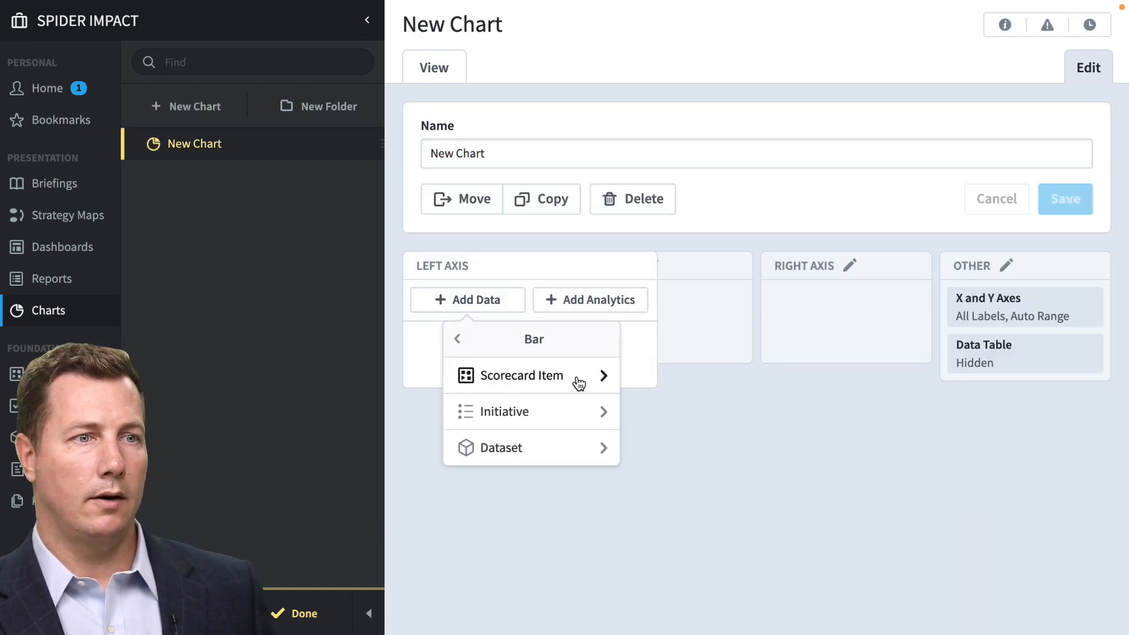
left_click(581, 445)
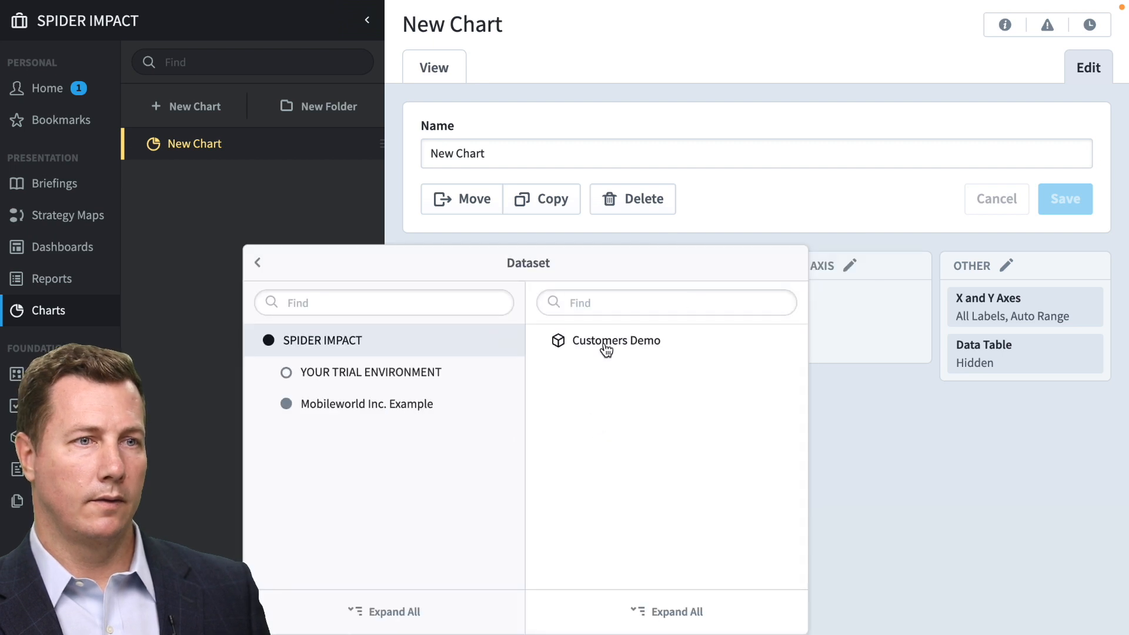
left_click(764, 341)
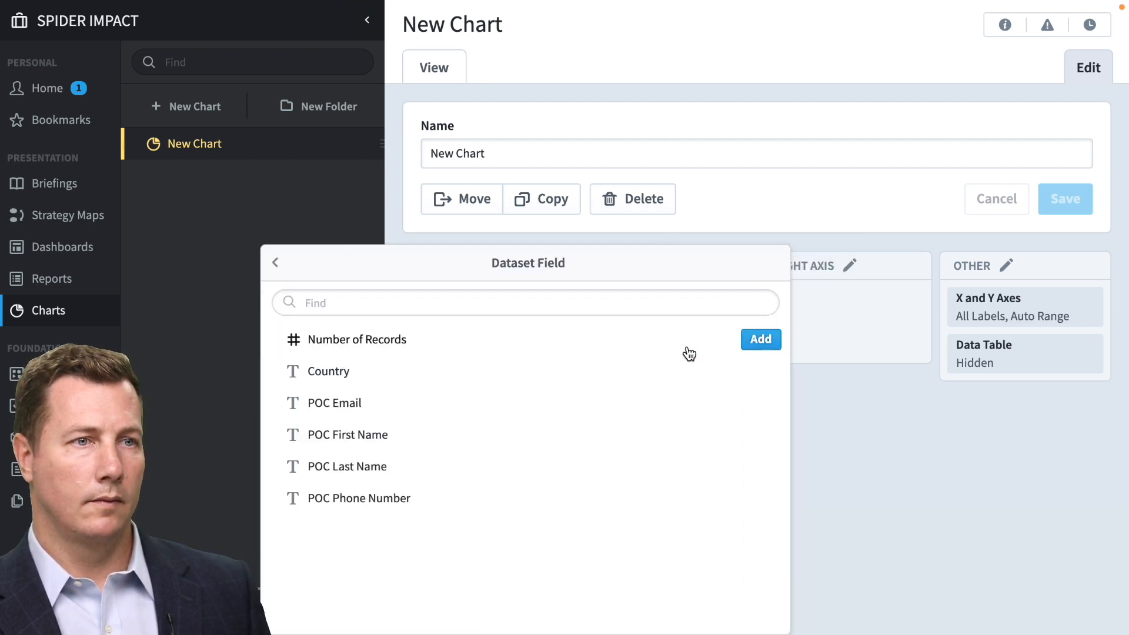
left_click(760, 341)
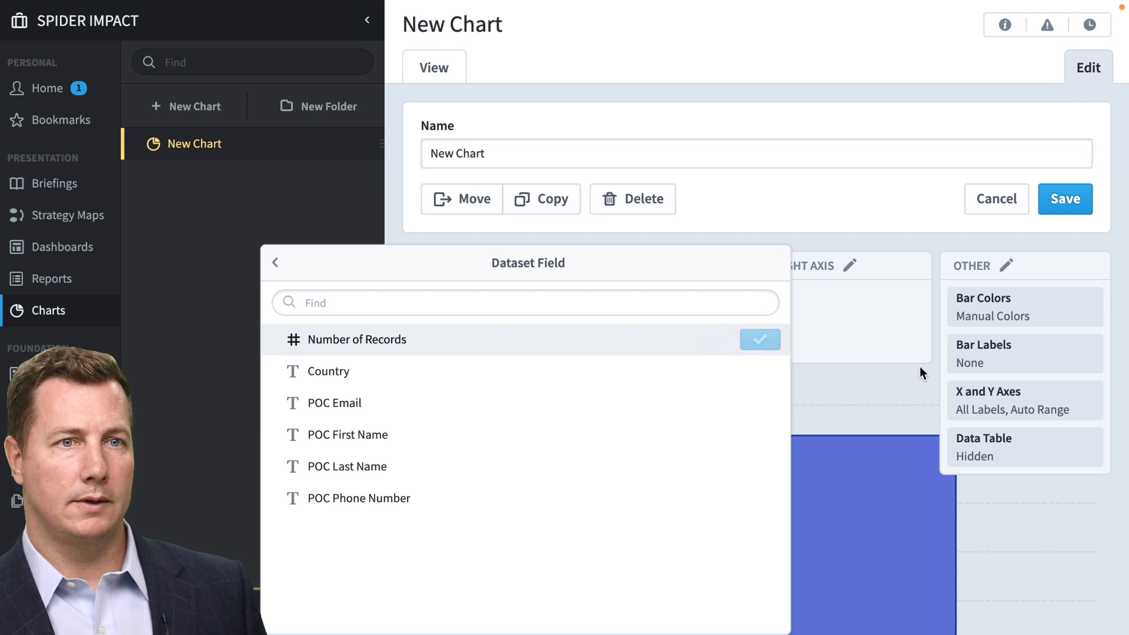
left_click(889, 325)
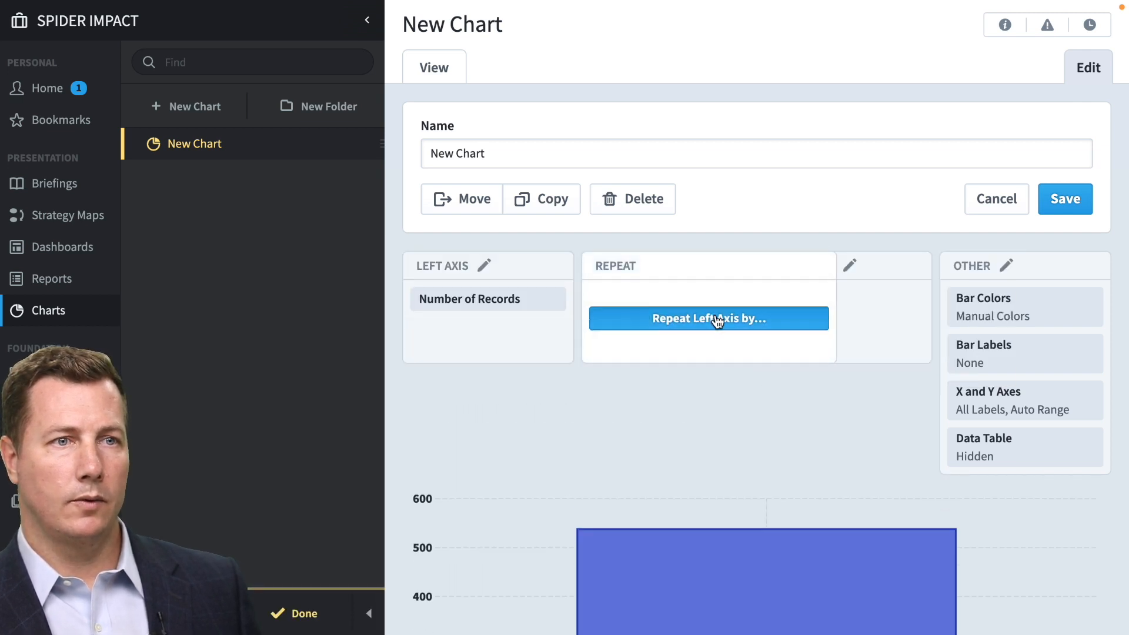
Step: Repeat the left axis by Country, save the chart and view its bars
left_click(710, 316)
mouse_move(600, 164)
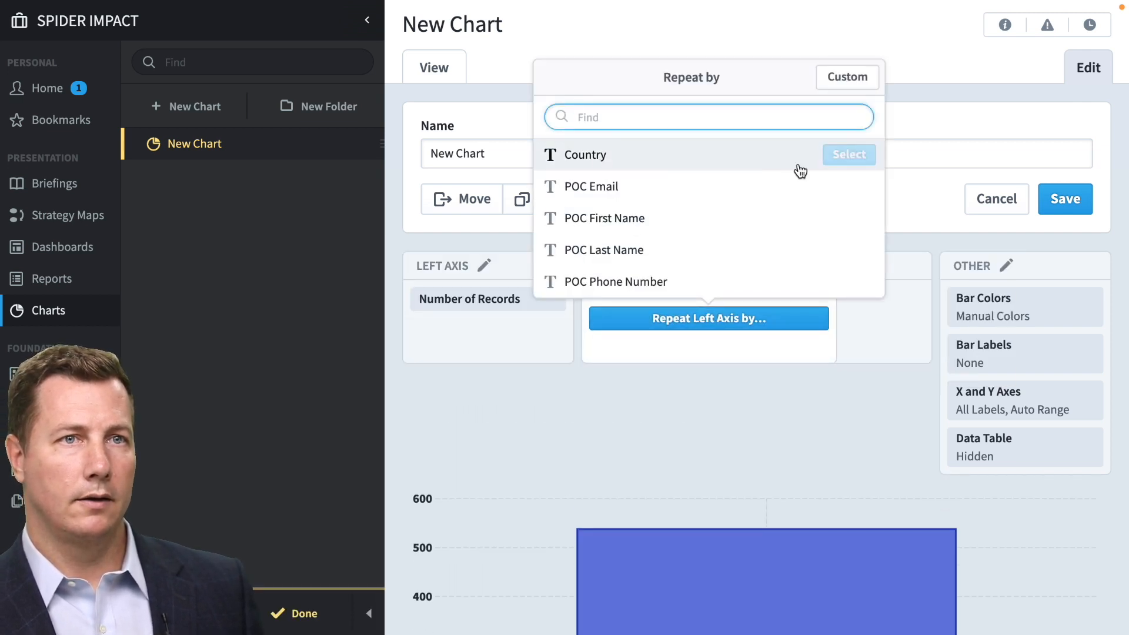
left_click(844, 156)
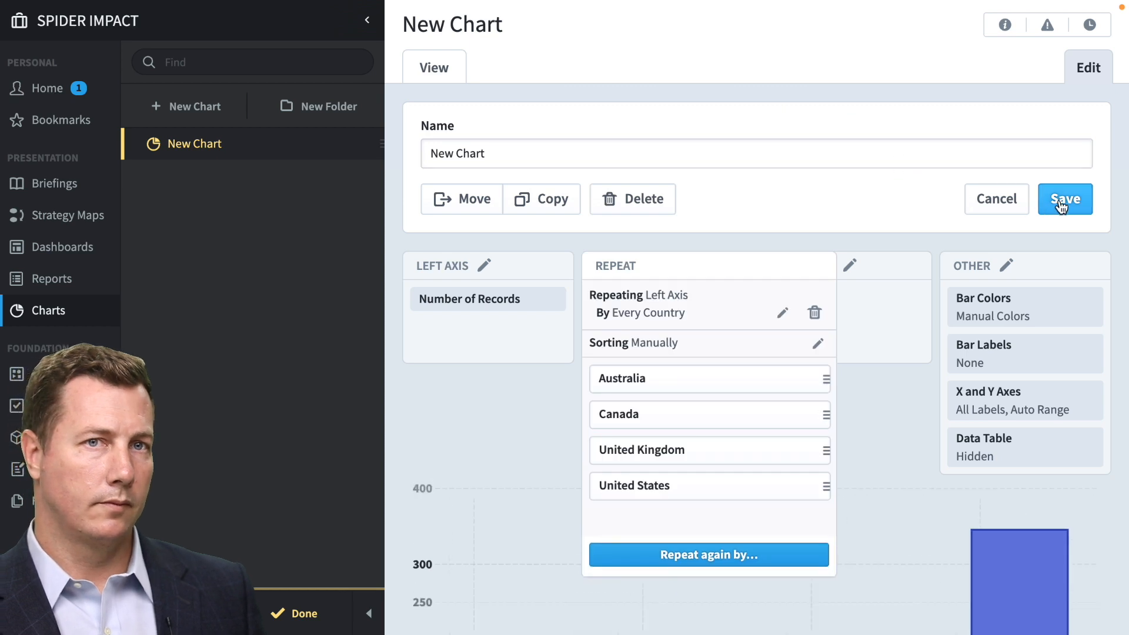
left_click(1057, 203)
left_click(459, 75)
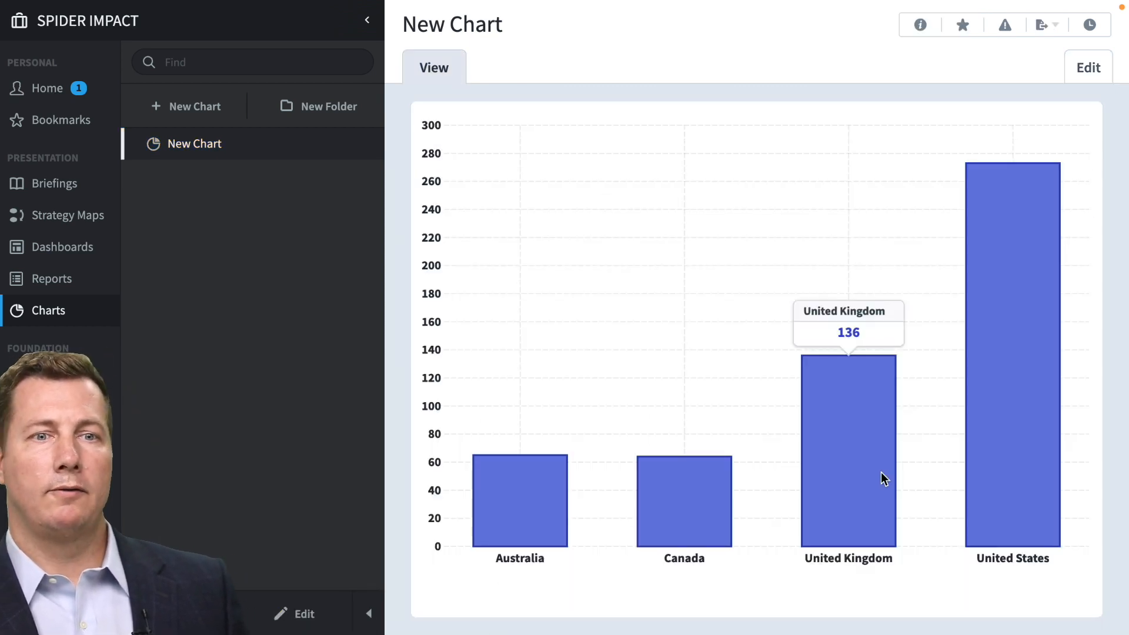
mouse_move(848, 484)
mouse_move(521, 527)
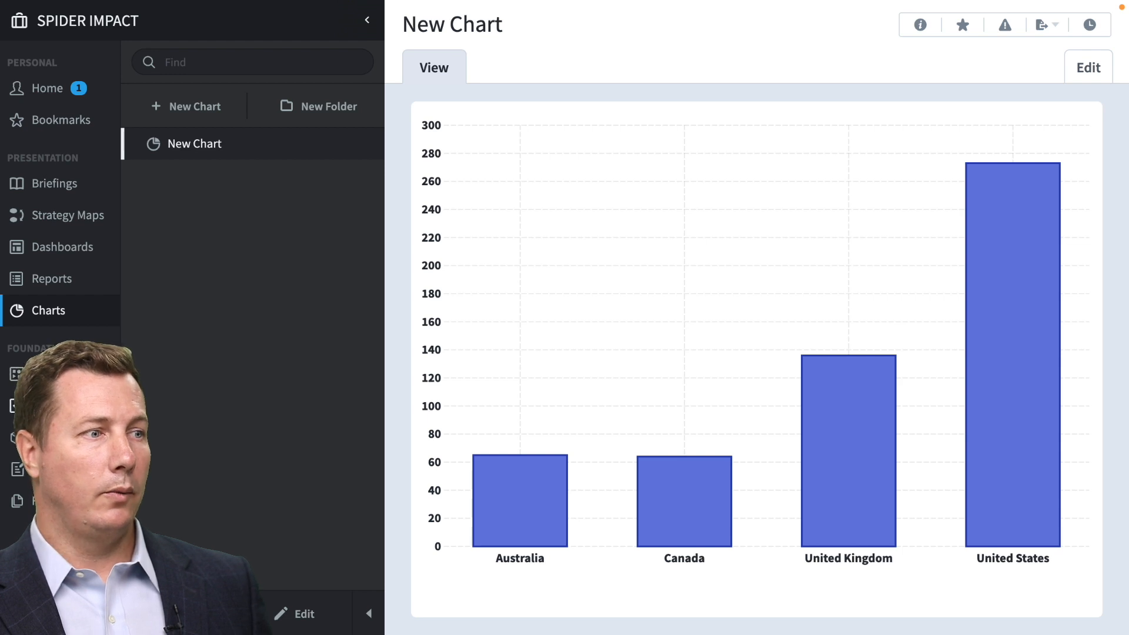
Step: Examine the individual records of the Customers Demo dataset
left_click(56, 438)
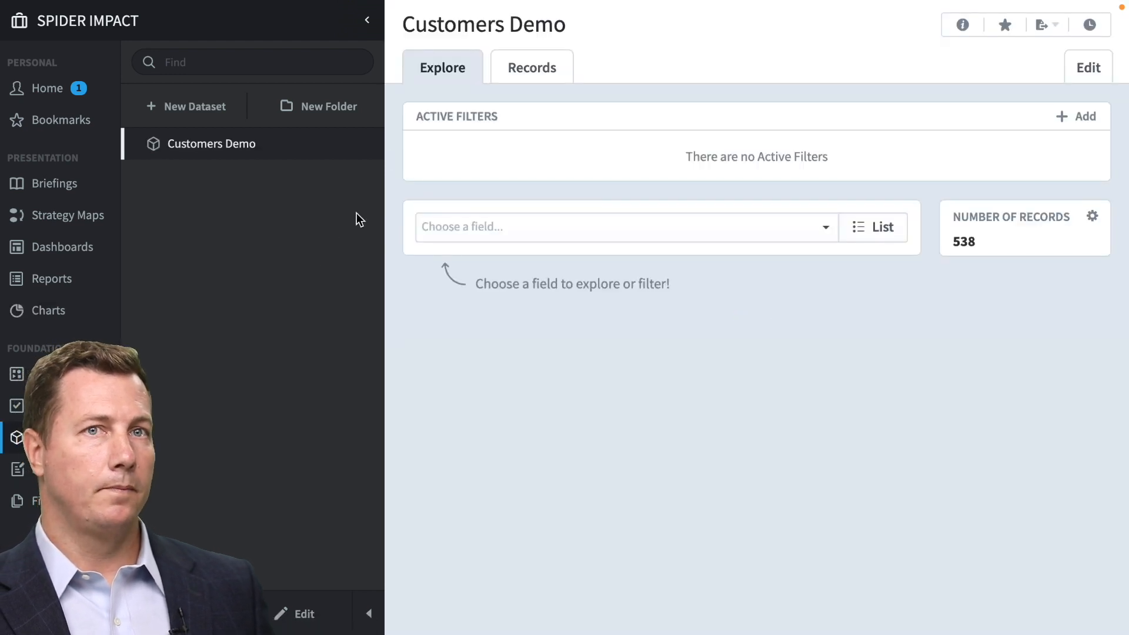
left_click(556, 72)
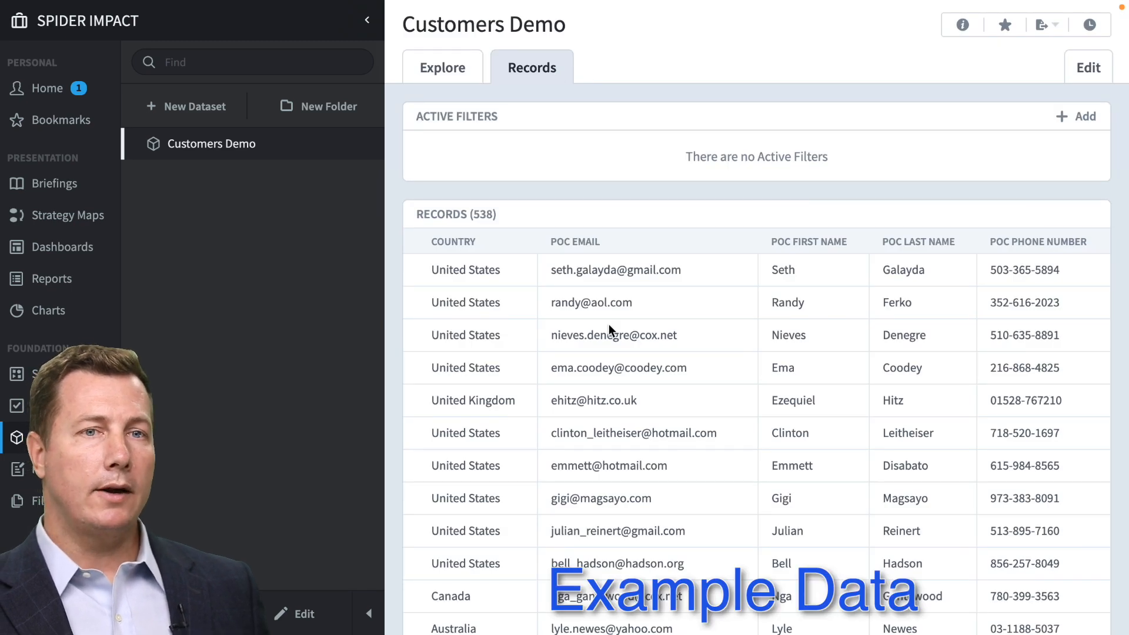
scroll(609, 323, "down", 15)
scroll(711, 413, "up", 15)
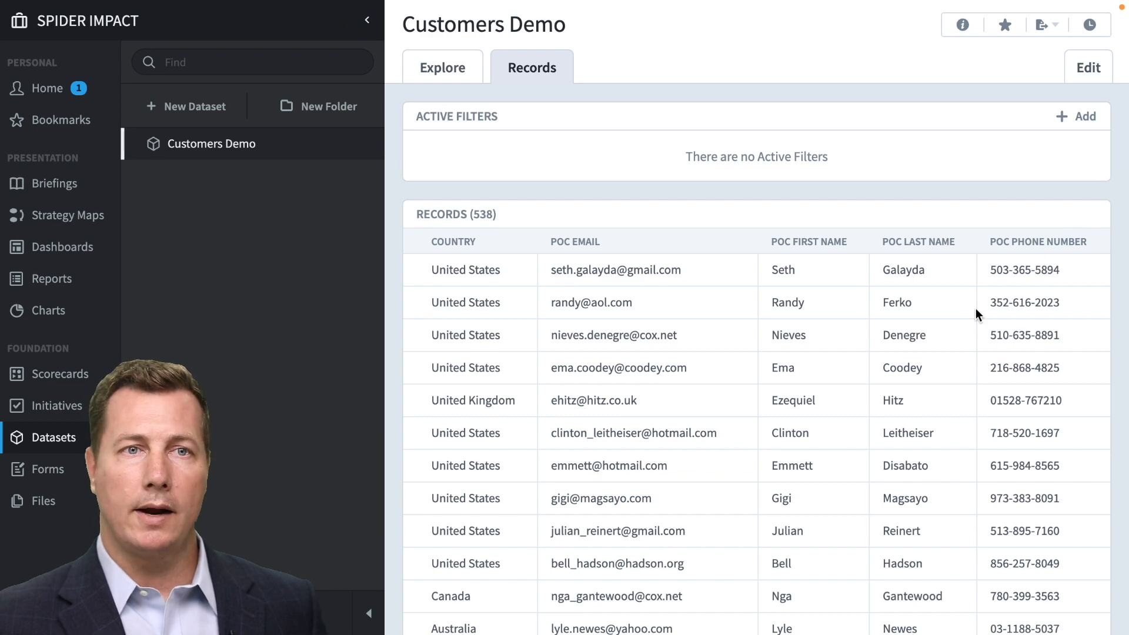
scroll(768, 431, "down", 8)
scroll(767, 433, "up", 8)
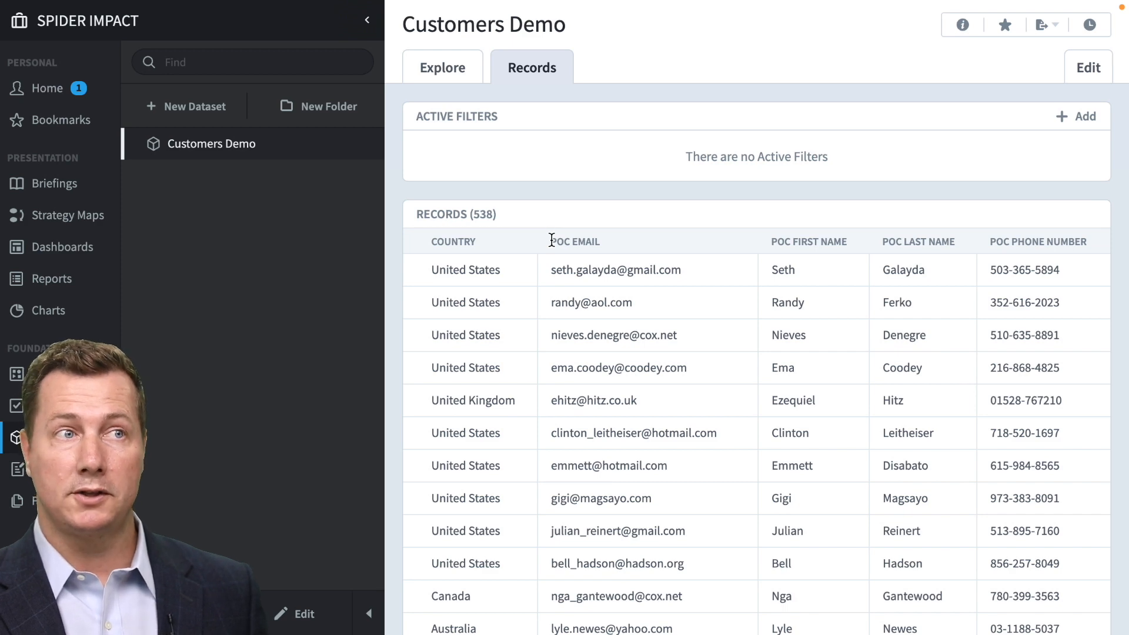
Step: Allow manually adding new records to the Customers Demo dataset and save the change
left_click(1089, 68)
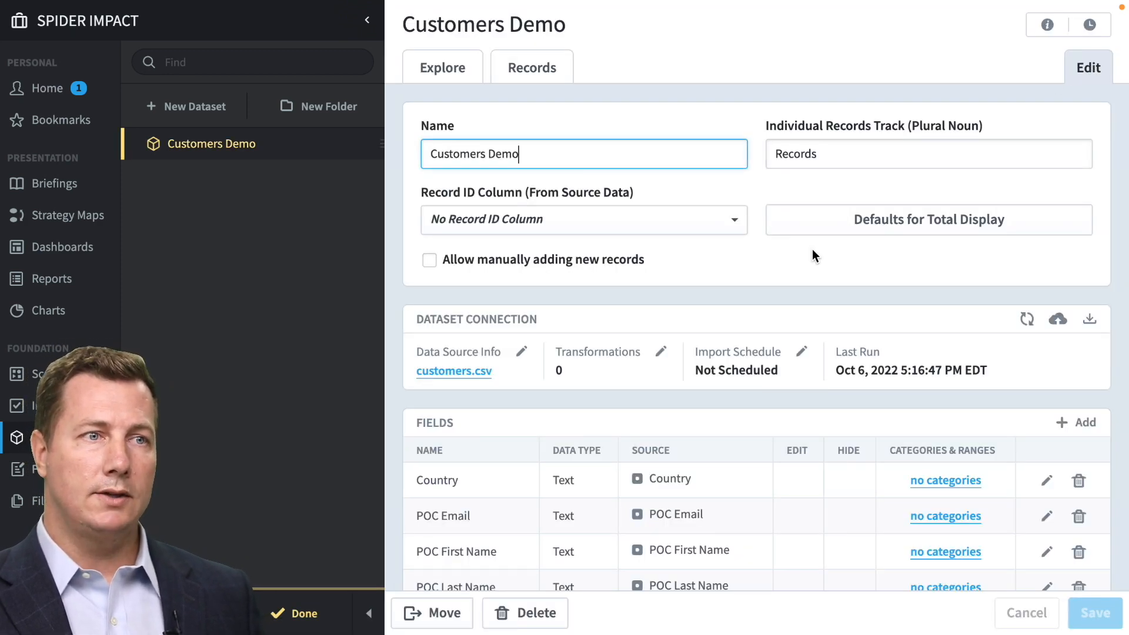
left_click(429, 261)
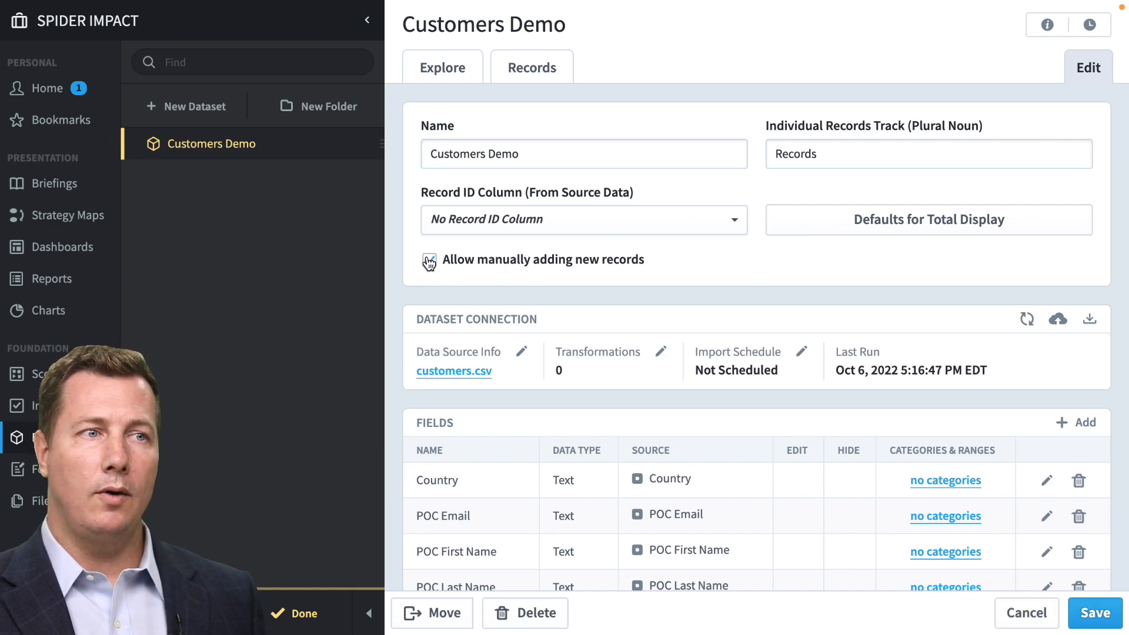
left_click(1095, 611)
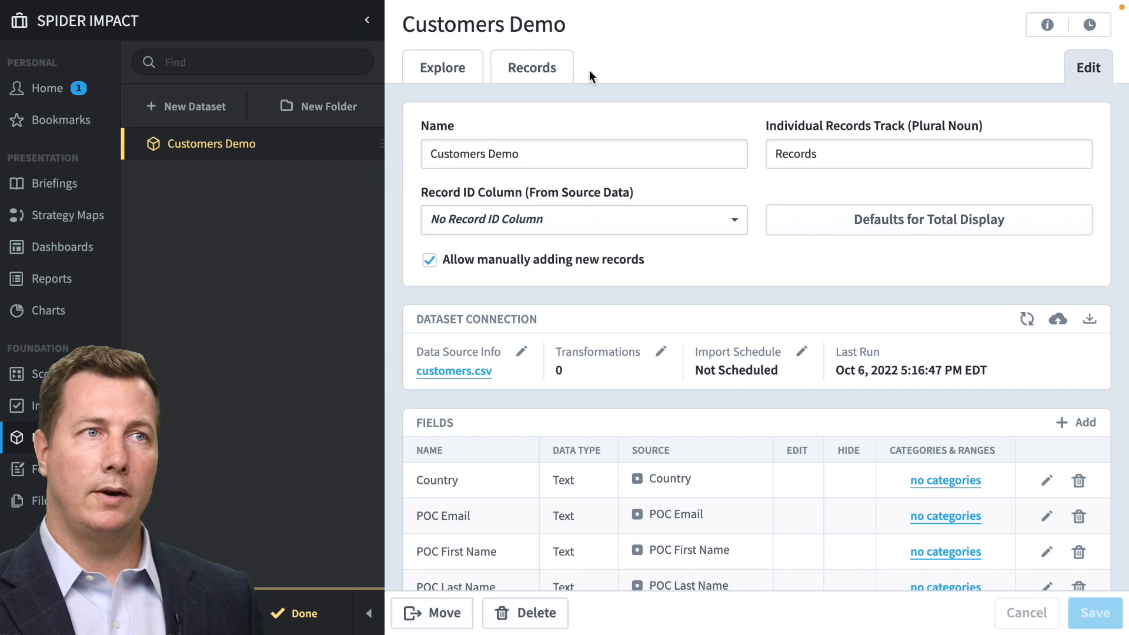
Step: Try out a new Customers Demo record with Country ds and POC Email dfh, and cancel it without saving
left_click(559, 71)
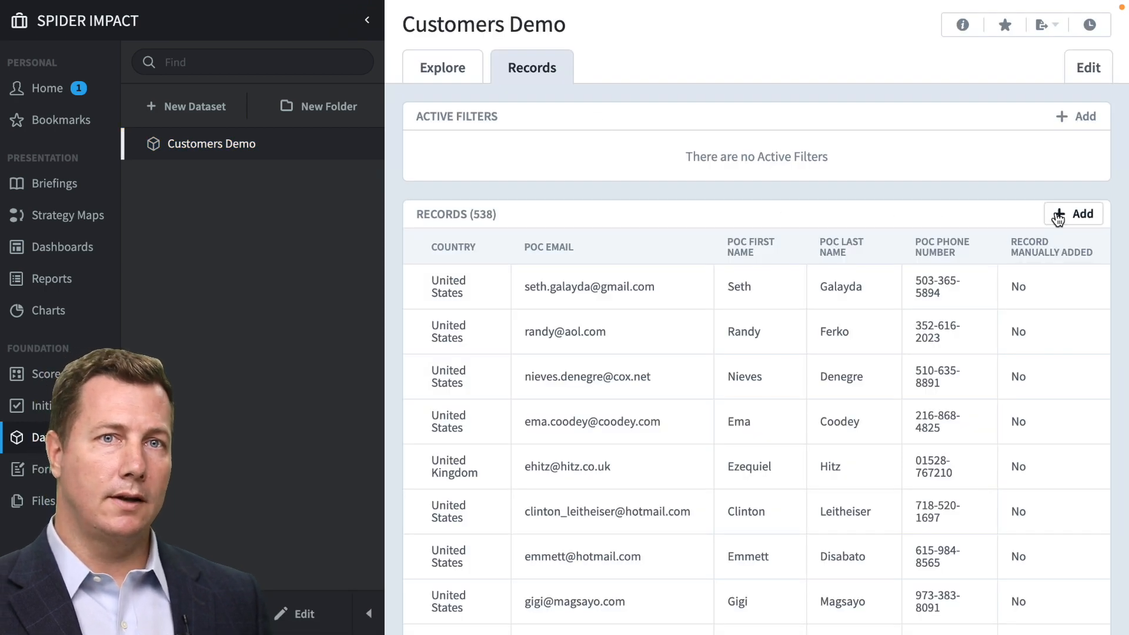
left_click(1071, 214)
left_click(407, 198)
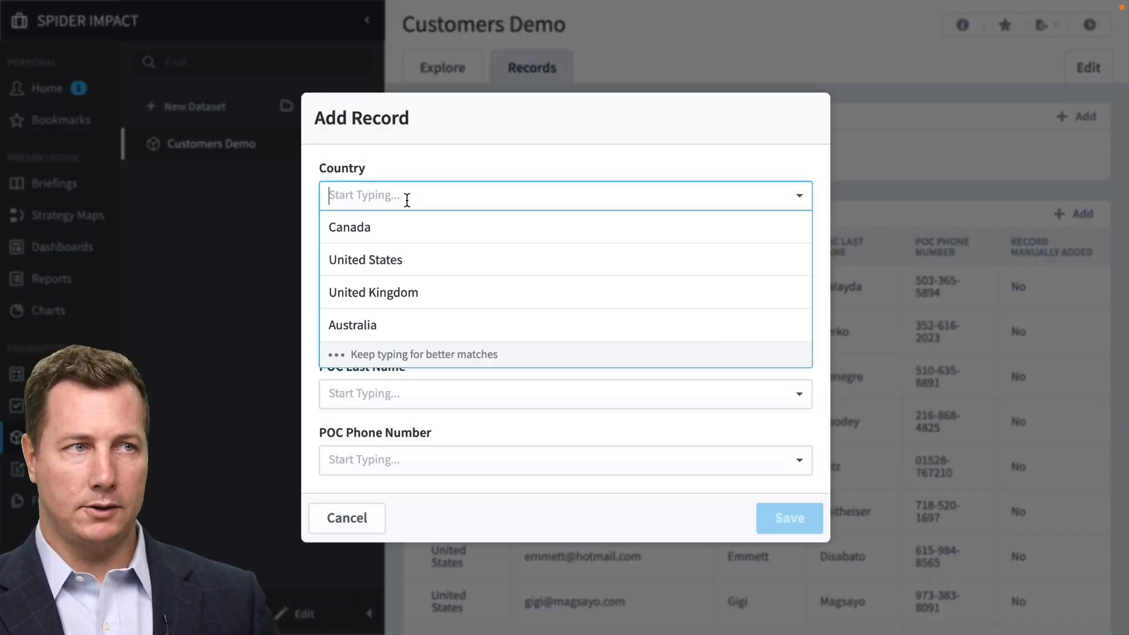
type("ds")
left_click(408, 252)
type("dfh")
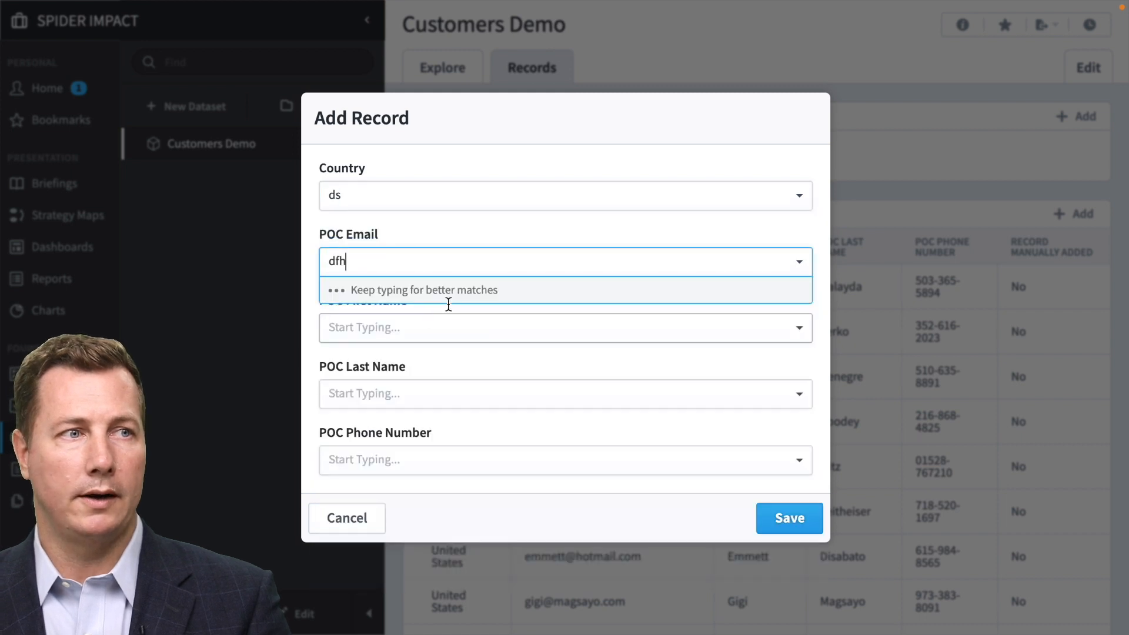
left_click(490, 233)
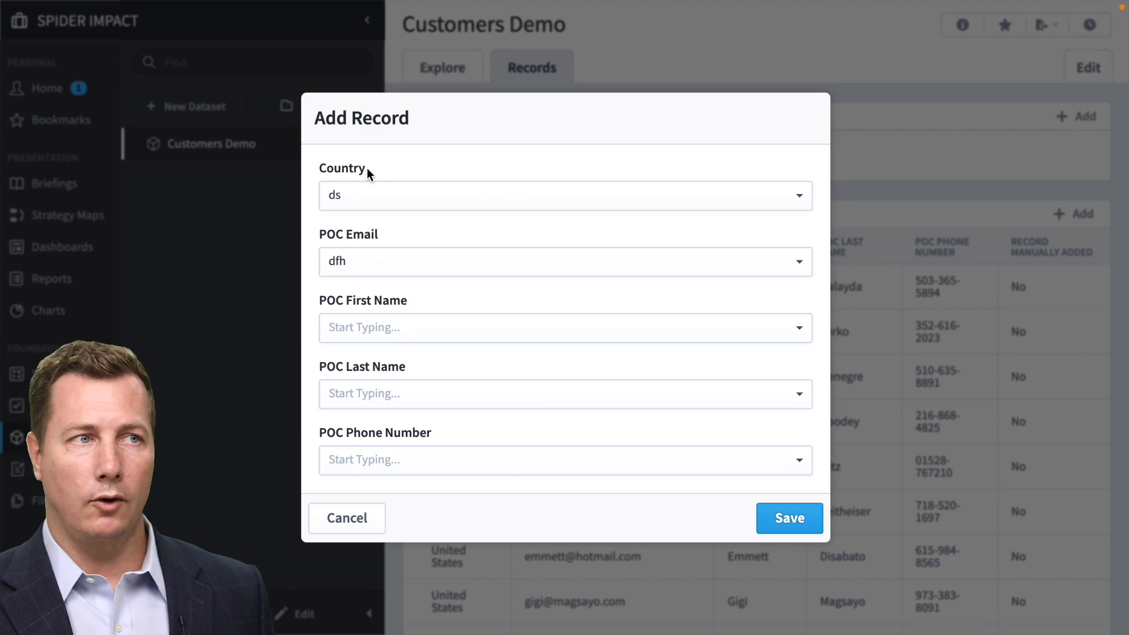
left_click(348, 518)
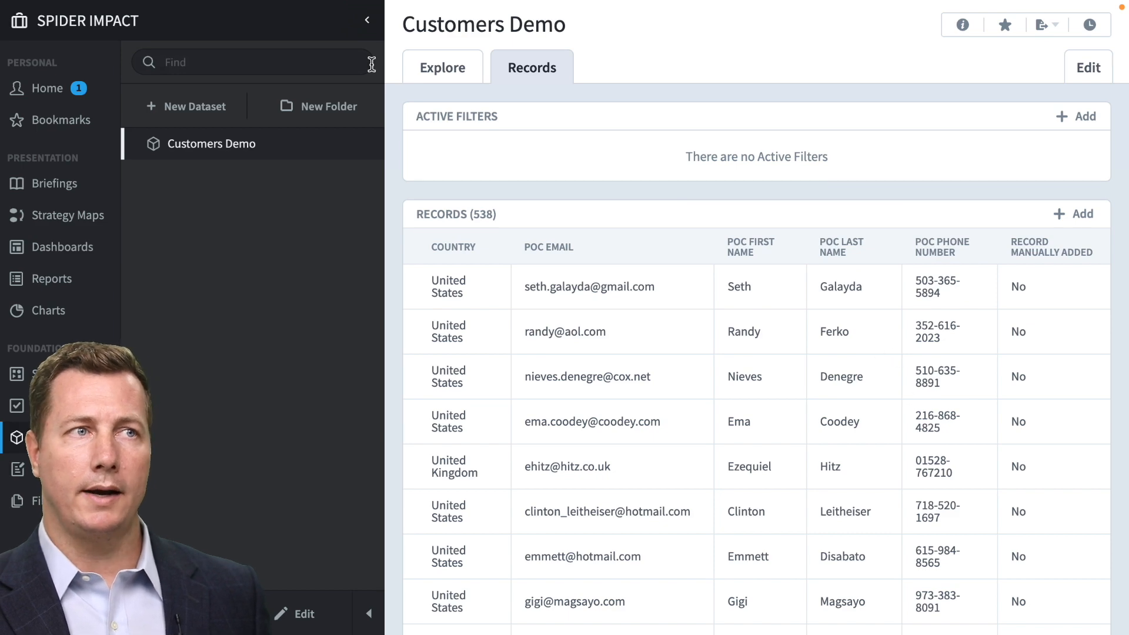
Step: Allow the Country field's values to be overridden and save the Customers Demo dataset
left_click(1073, 69)
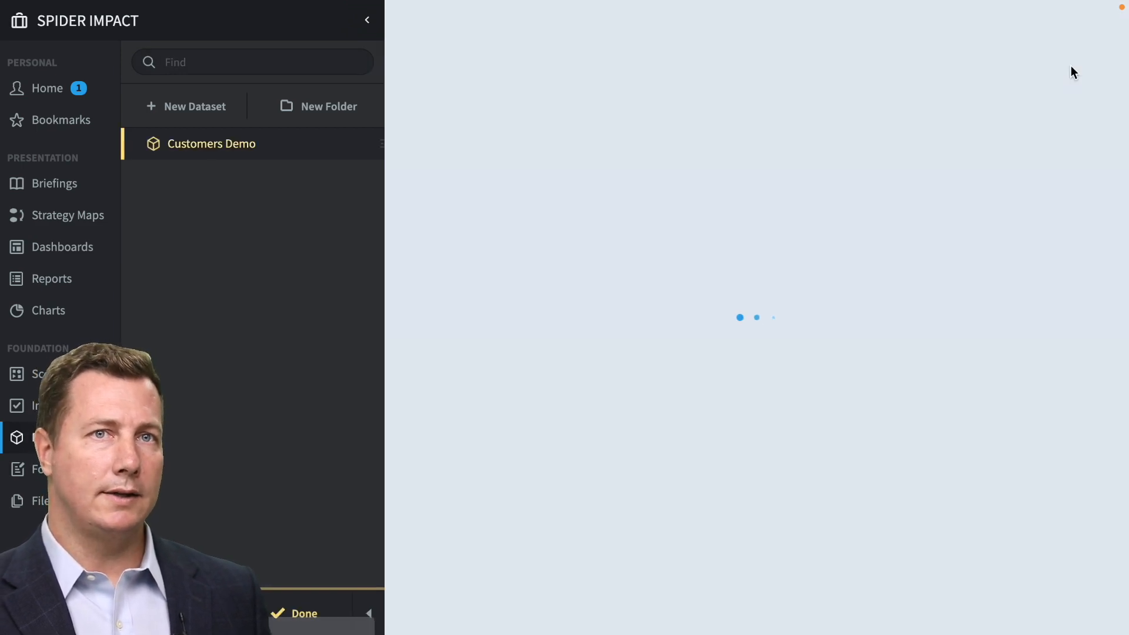
scroll(593, 314, "down", 3)
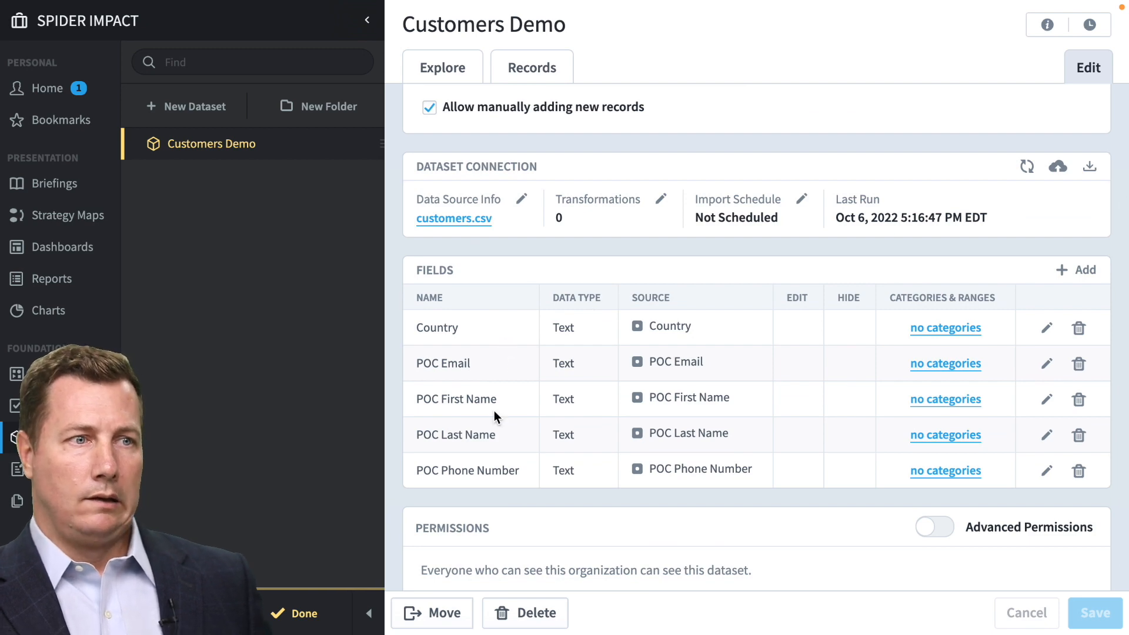
left_click(1048, 327)
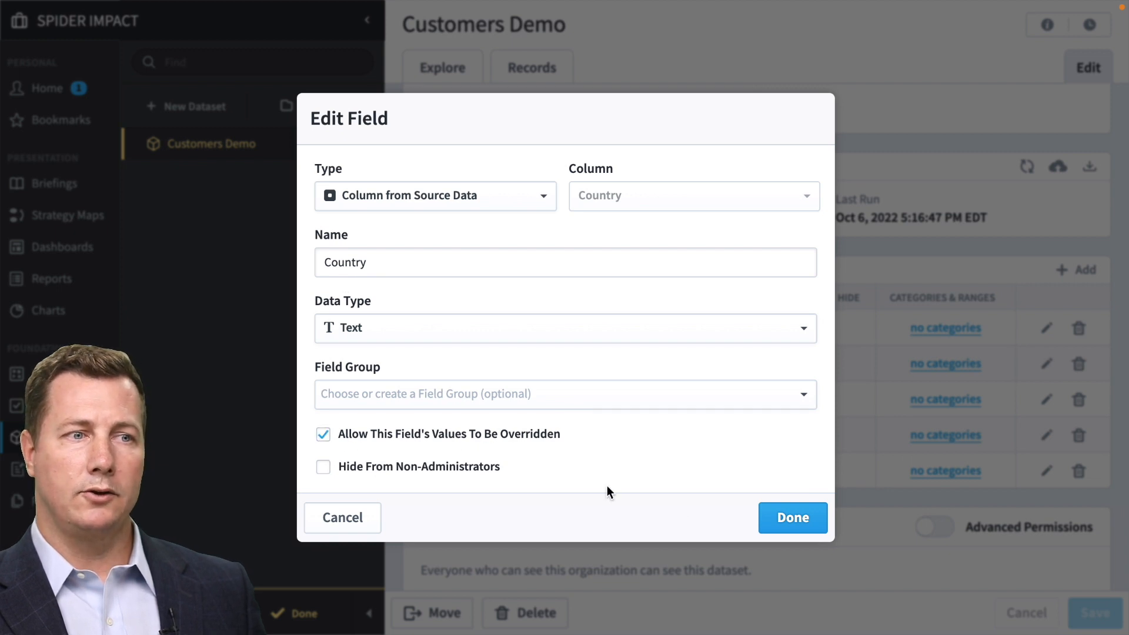
left_click(788, 519)
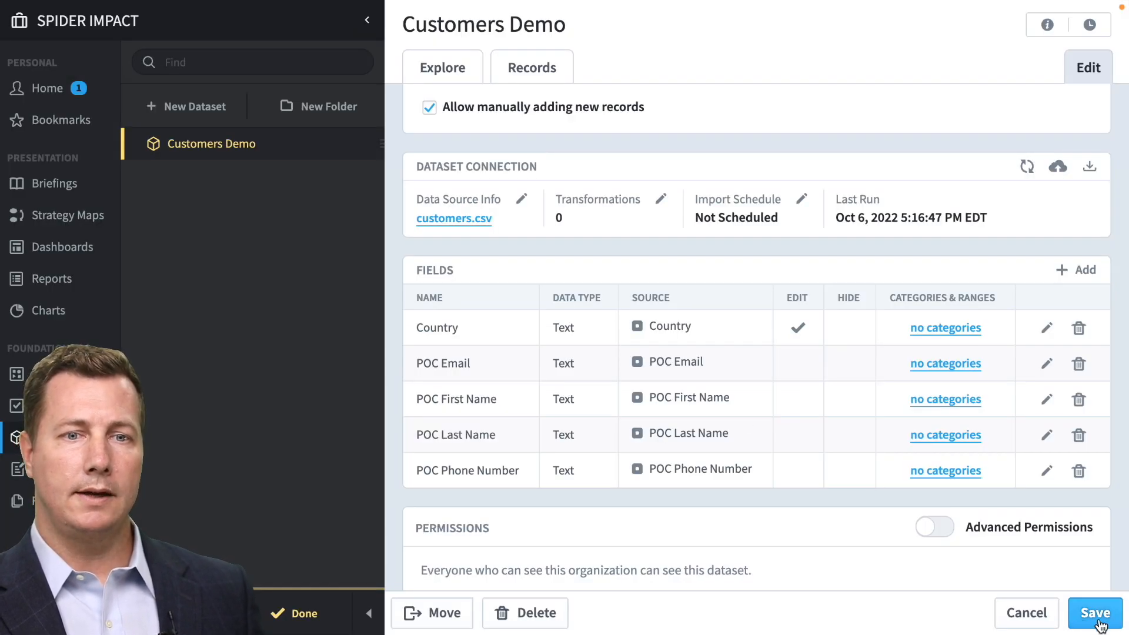
left_click(1096, 618)
Step: Try out overriding the first record's Country with dsgsdgsdgsdg, and cancel the edit without saving
left_click(560, 75)
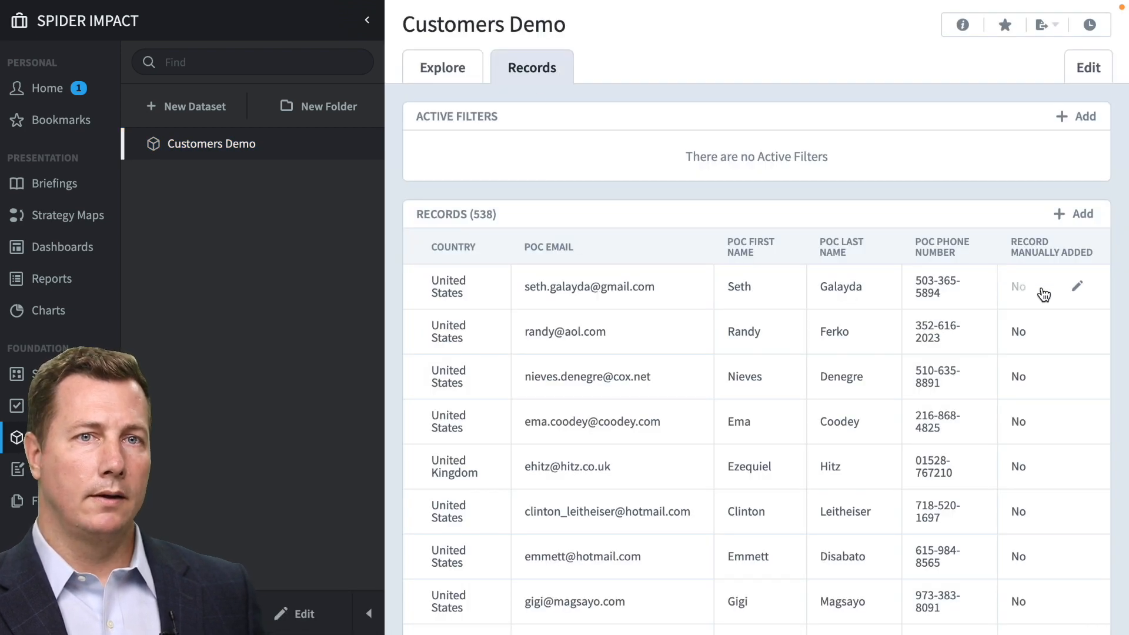
left_click(1077, 287)
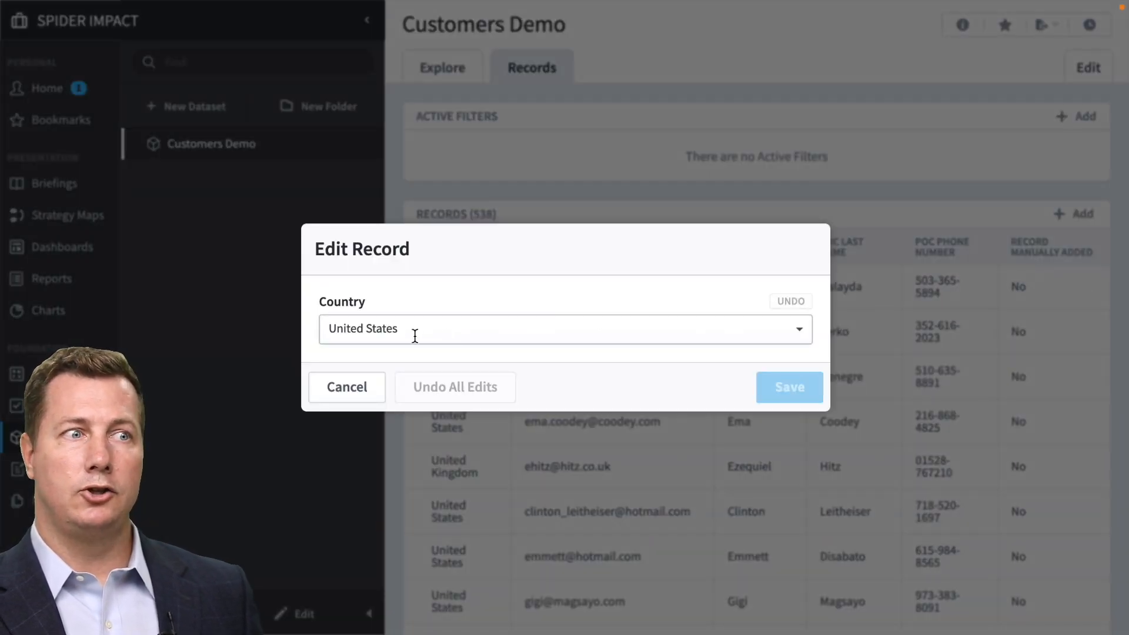
left_click(440, 332)
left_click_drag(441, 332, 242, 319)
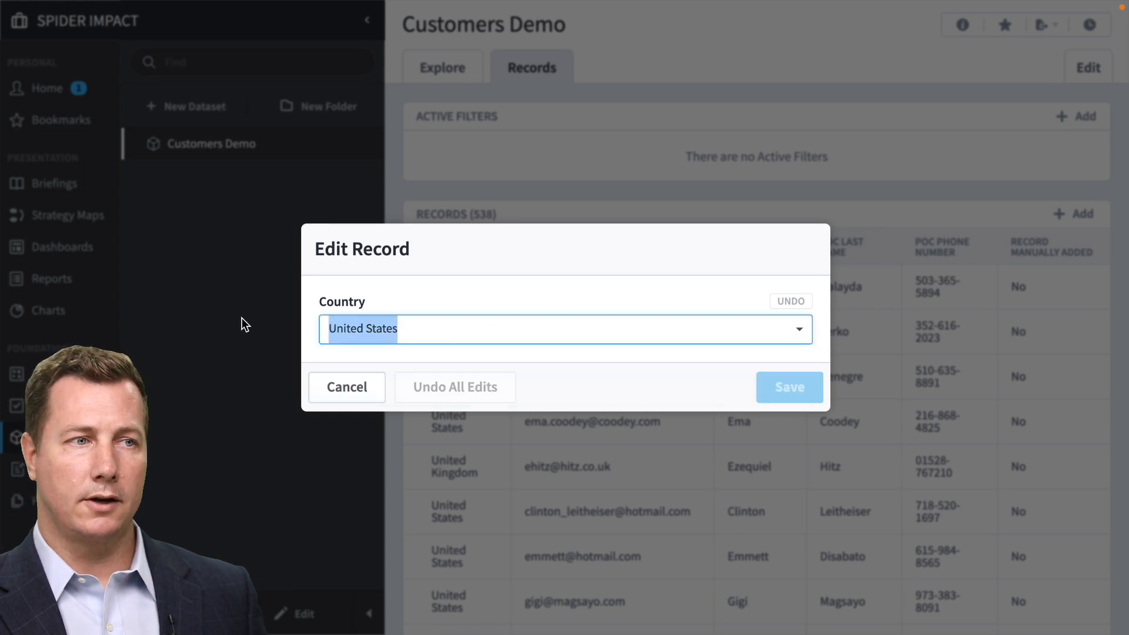
type("dsgsdgsdgsdg")
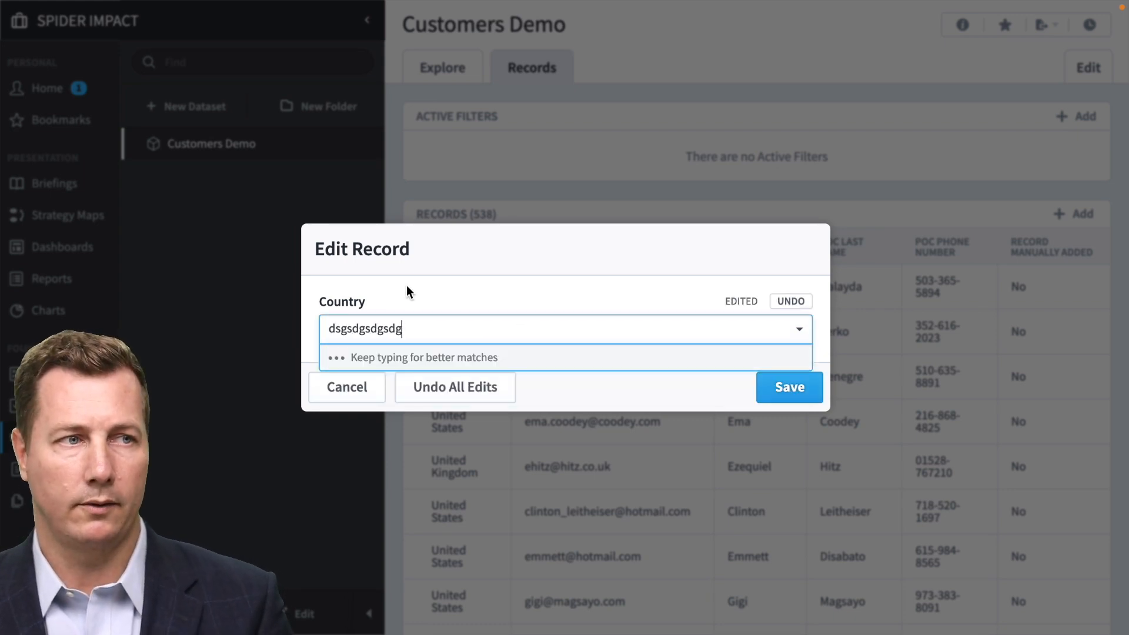
left_click(330, 394)
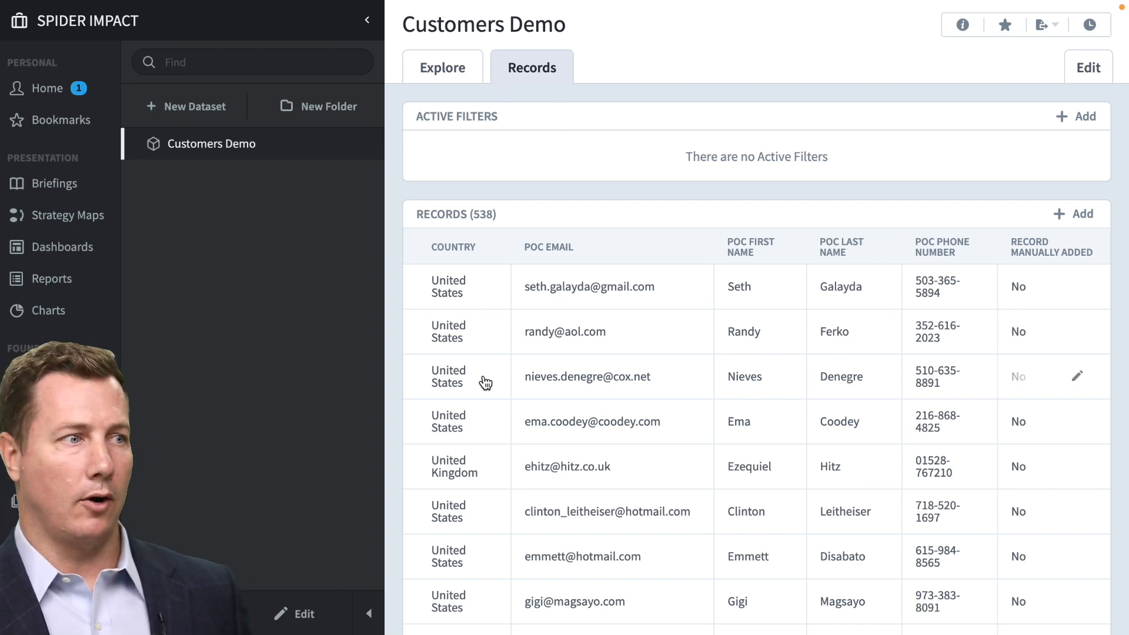
Step: Create a new form named Customer Management based on the Customers Demo dataset
left_click(18, 469)
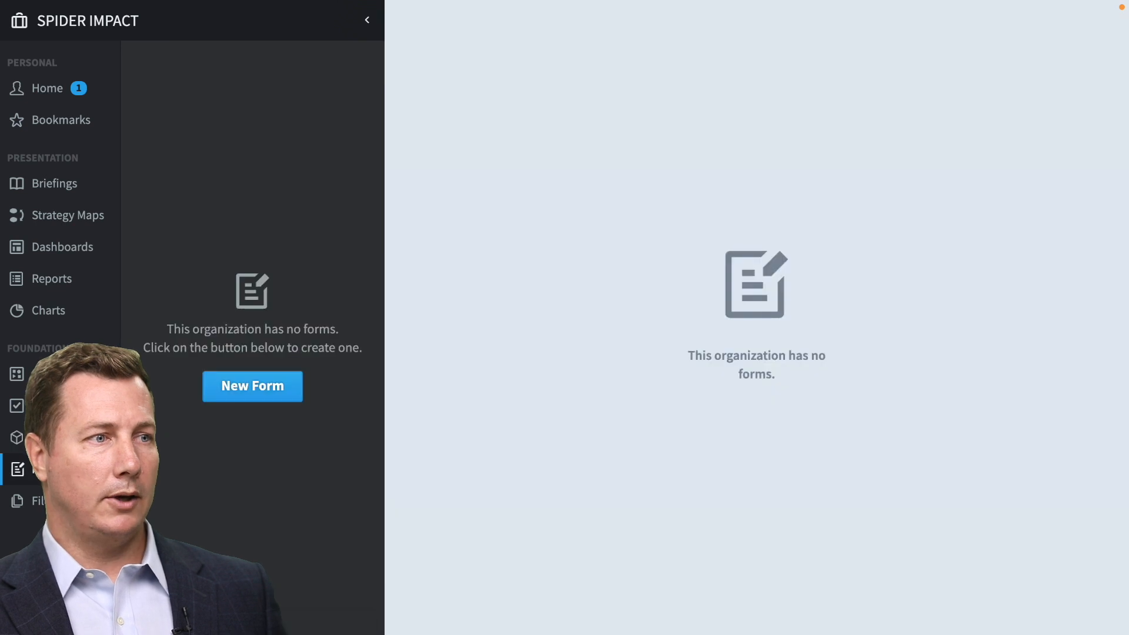
left_click(273, 395)
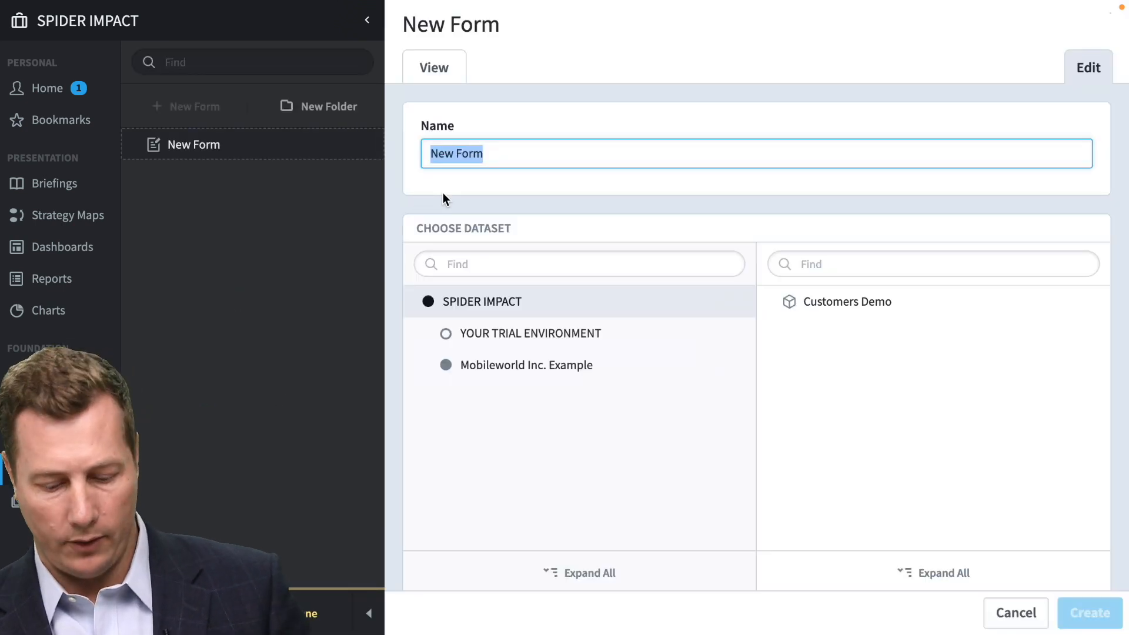
type("Customer")
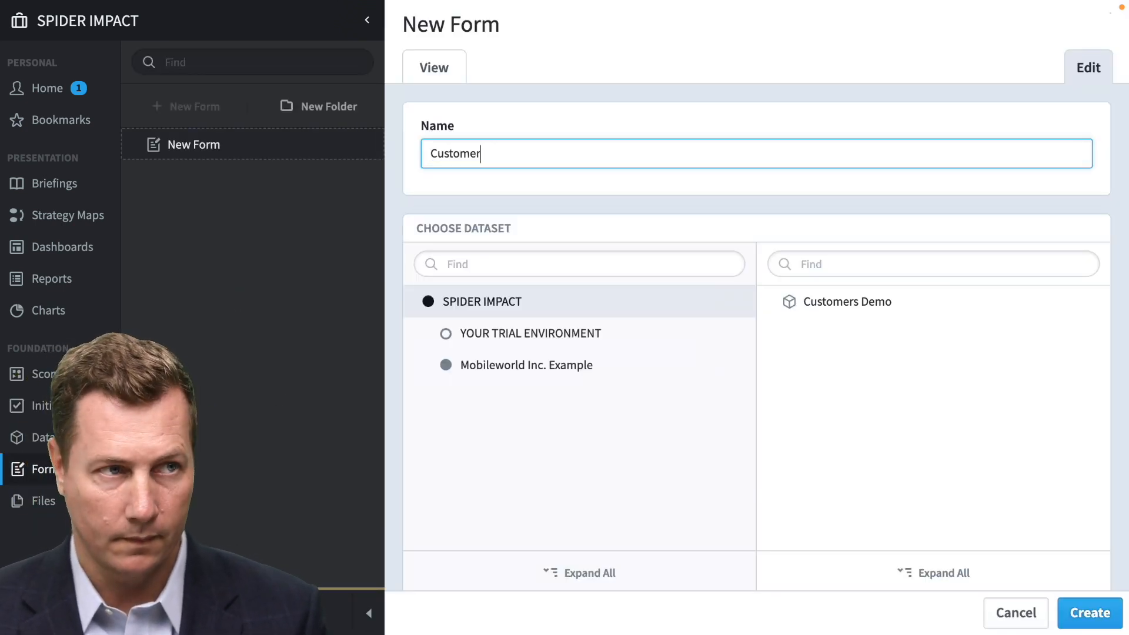
type(" Management")
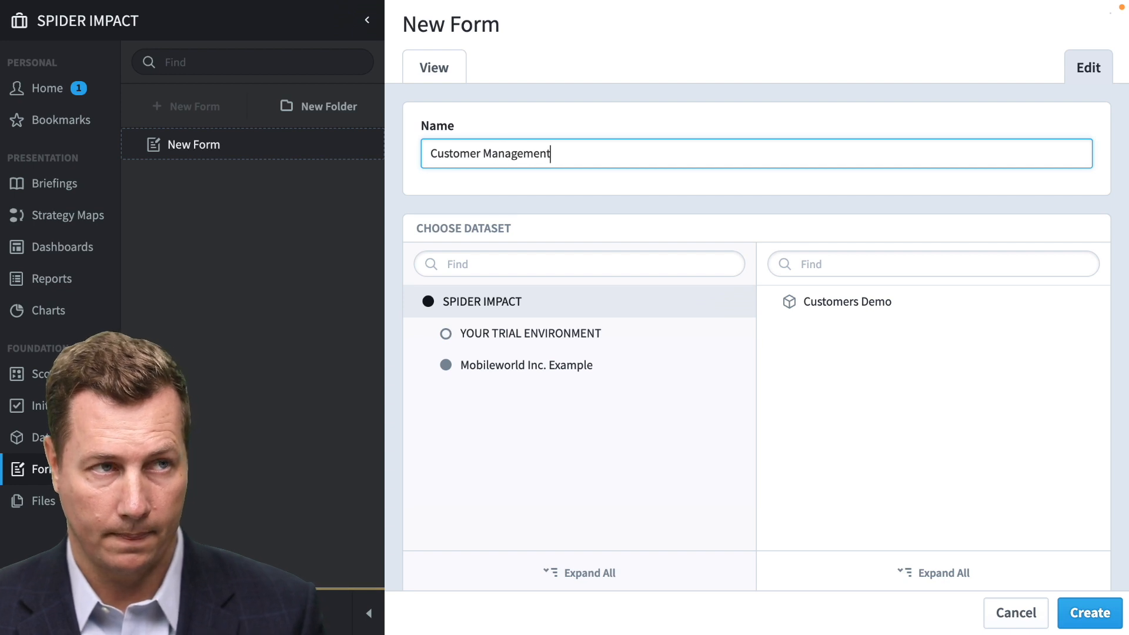
left_click(922, 312)
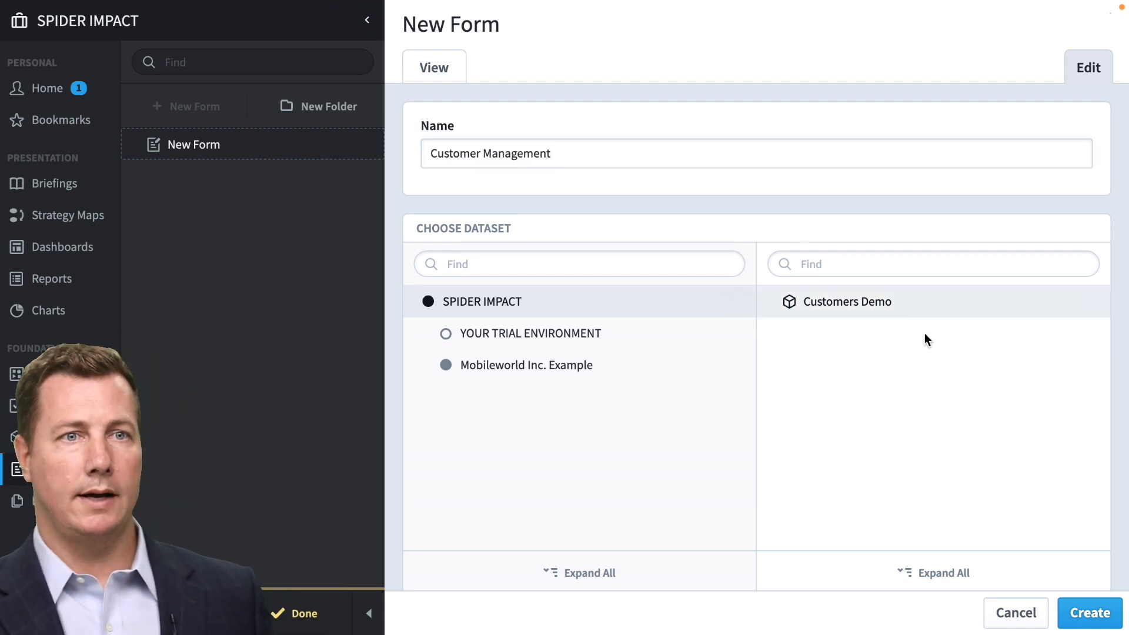
left_click(1090, 613)
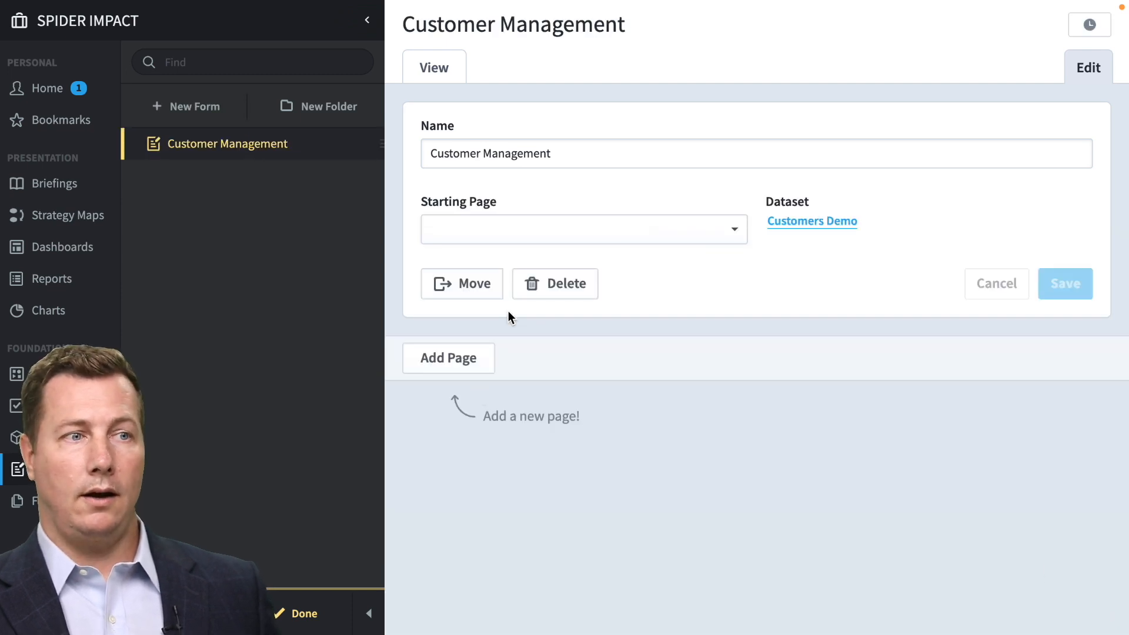
Step: Add a page named Customer Details to the Customer Management form
left_click(459, 363)
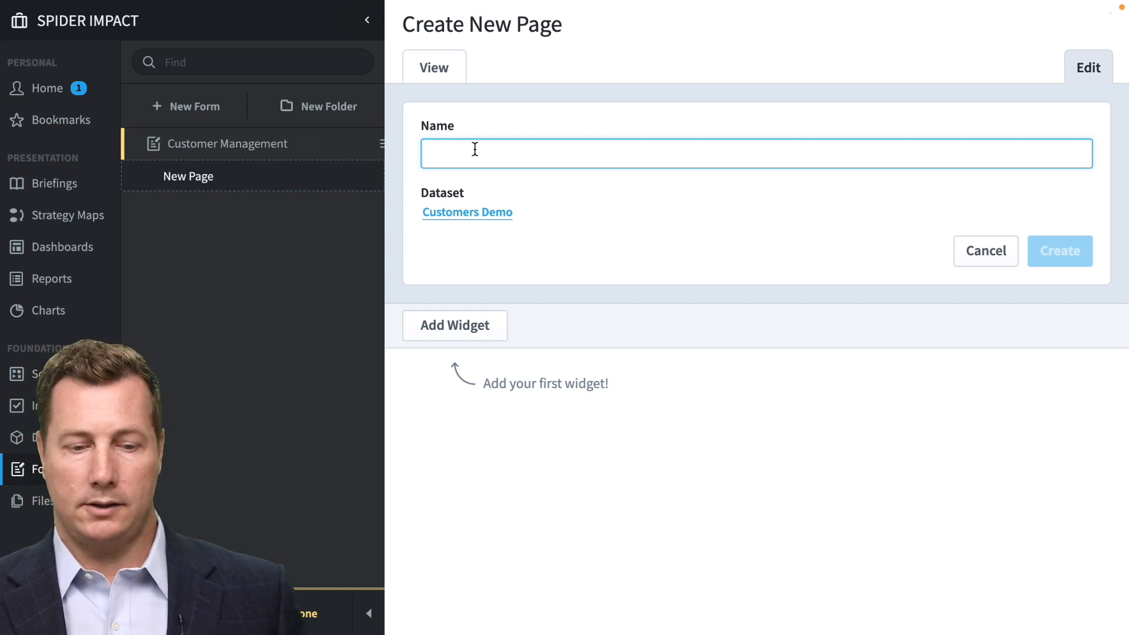
type("Customer Details")
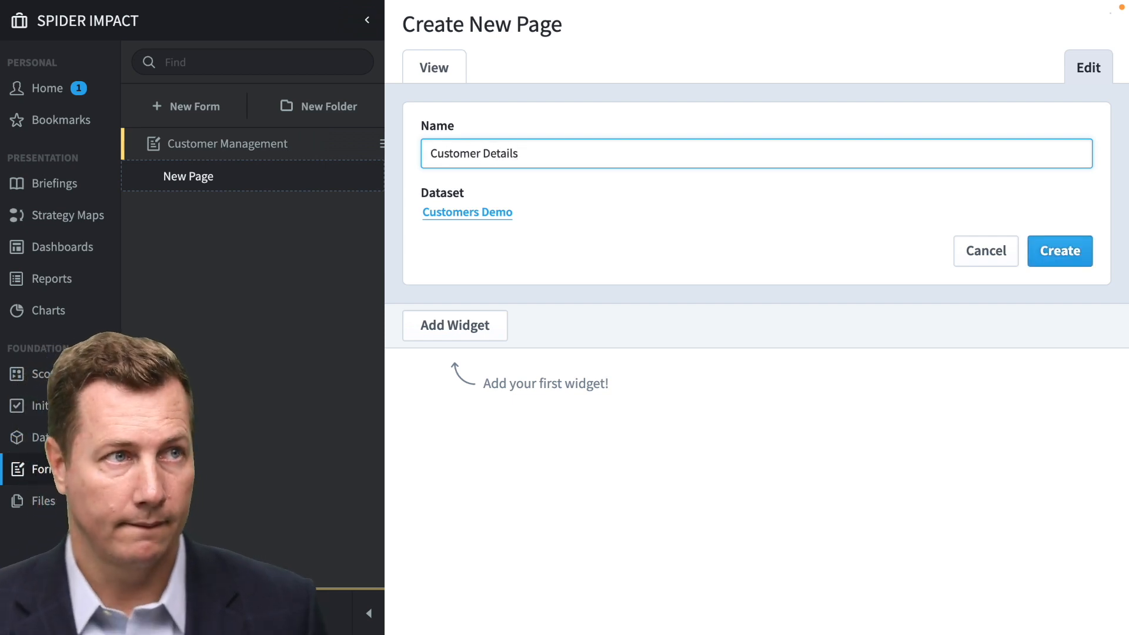
left_click(1060, 251)
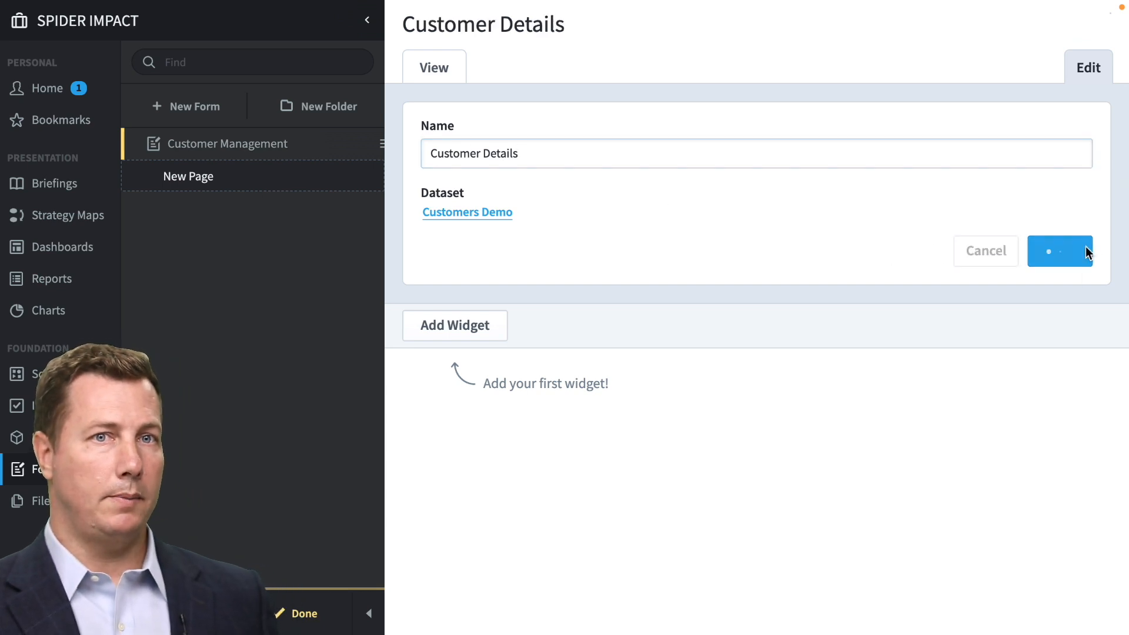
Step: Add single field widgets for Country, POC Email, POC First Name, POC Last Name and POC Phone Number to the Customer Details page
left_click(461, 331)
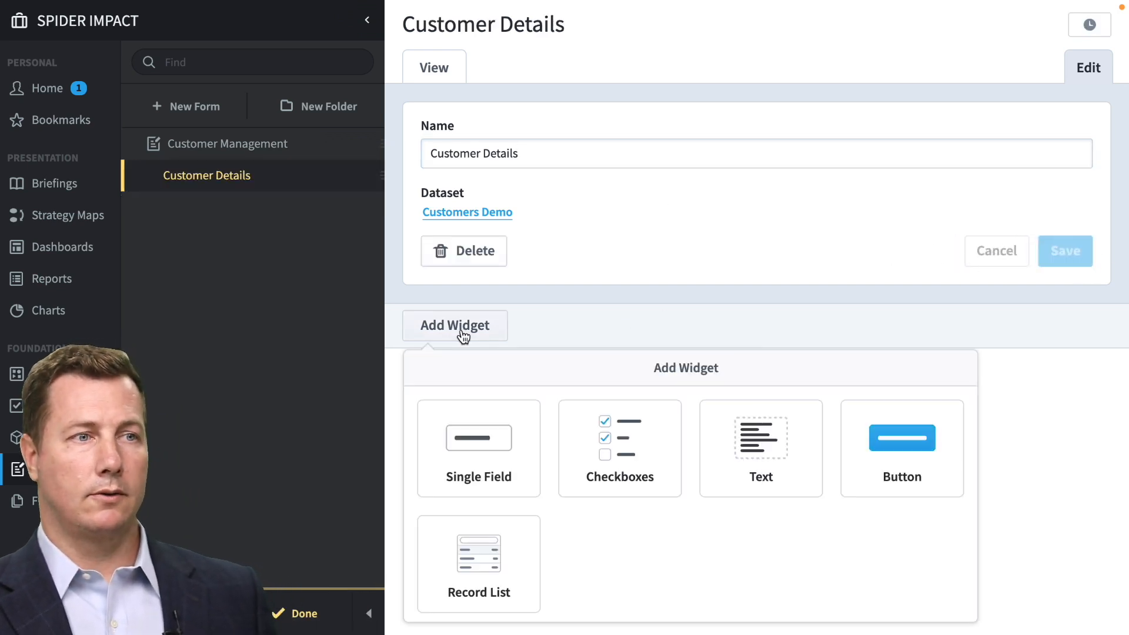
left_click(473, 474)
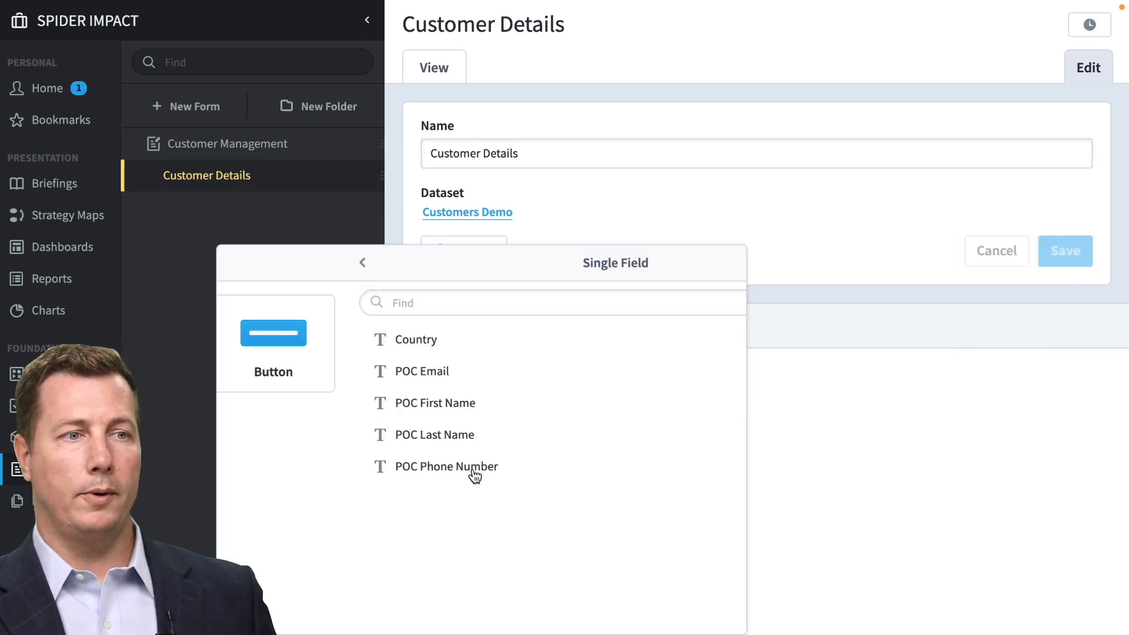
left_click(227, 263)
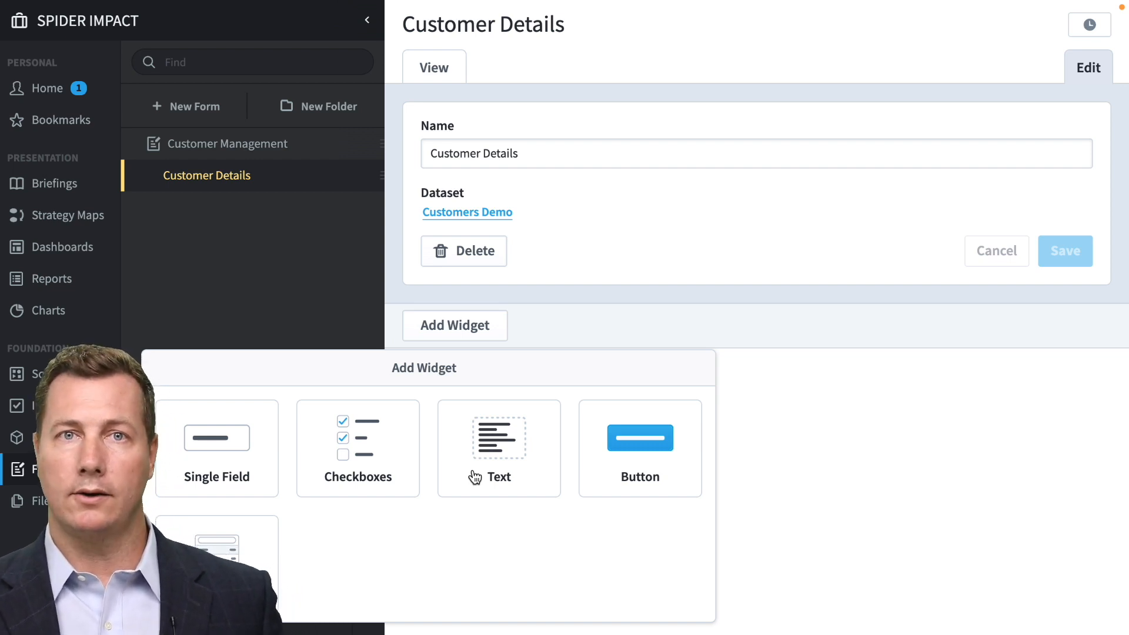
left_click(234, 486)
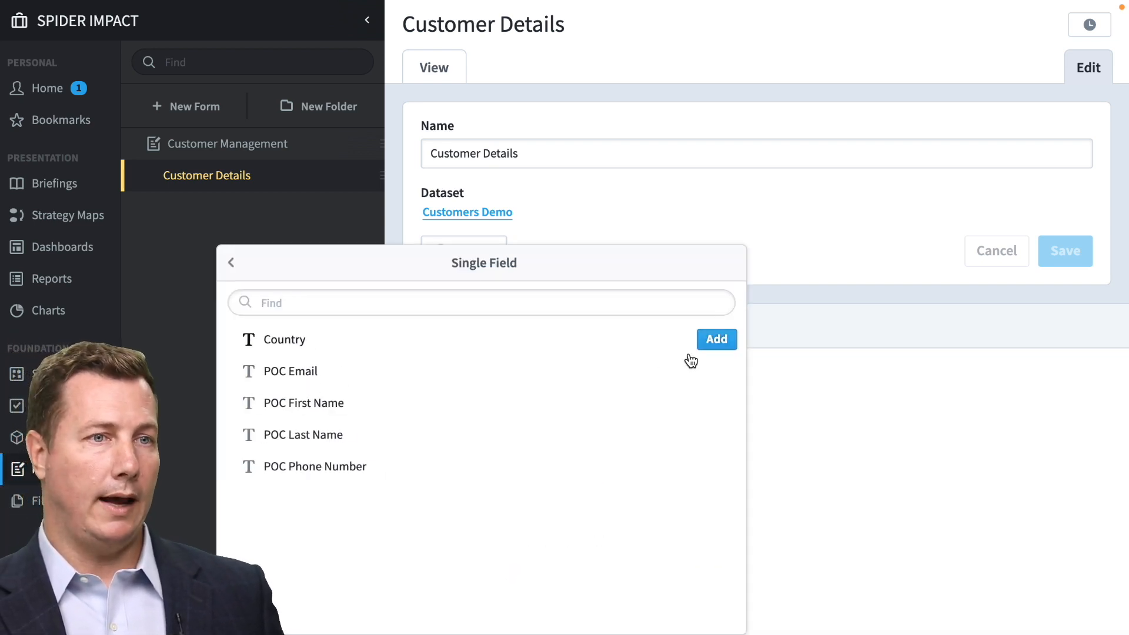
left_click(710, 340)
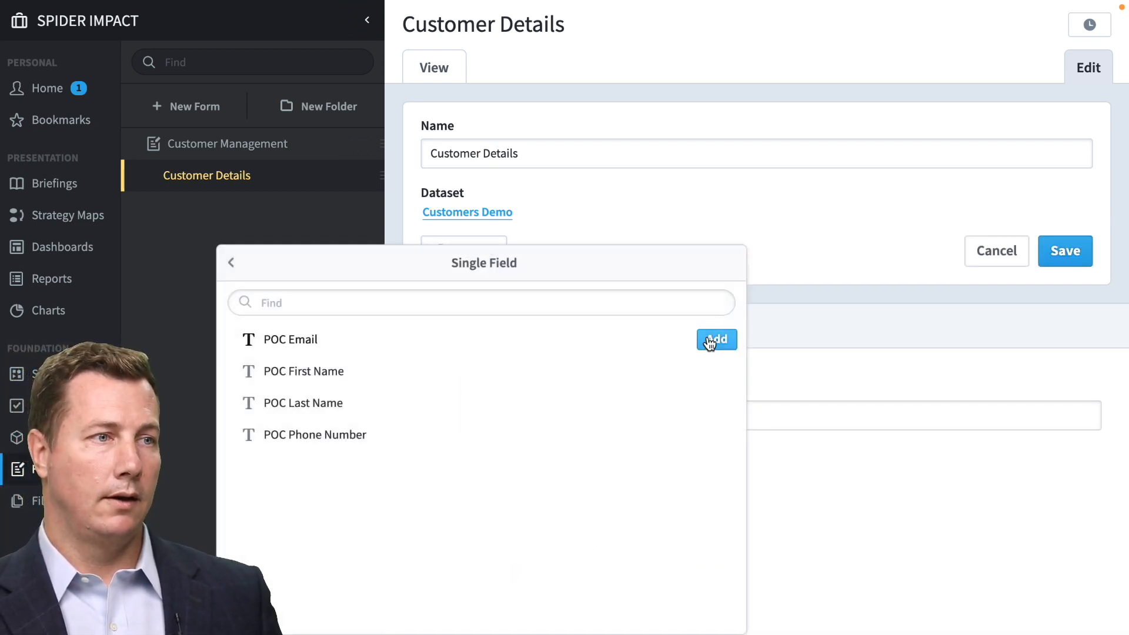
left_click(710, 340)
left_click(710, 340)
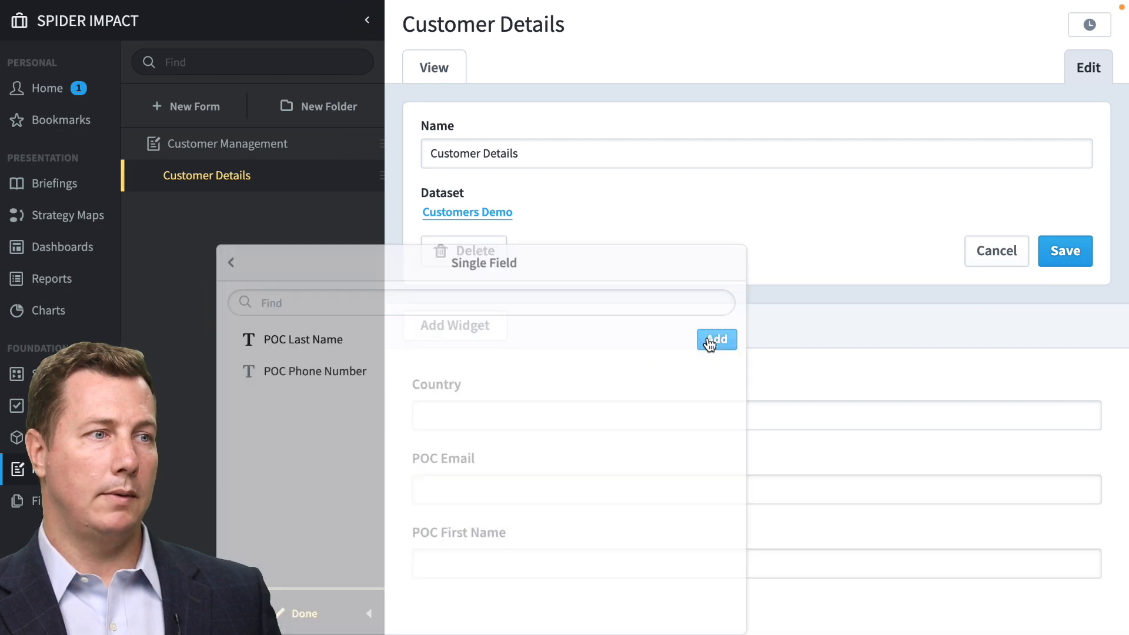
left_click(710, 341)
left_click(710, 341)
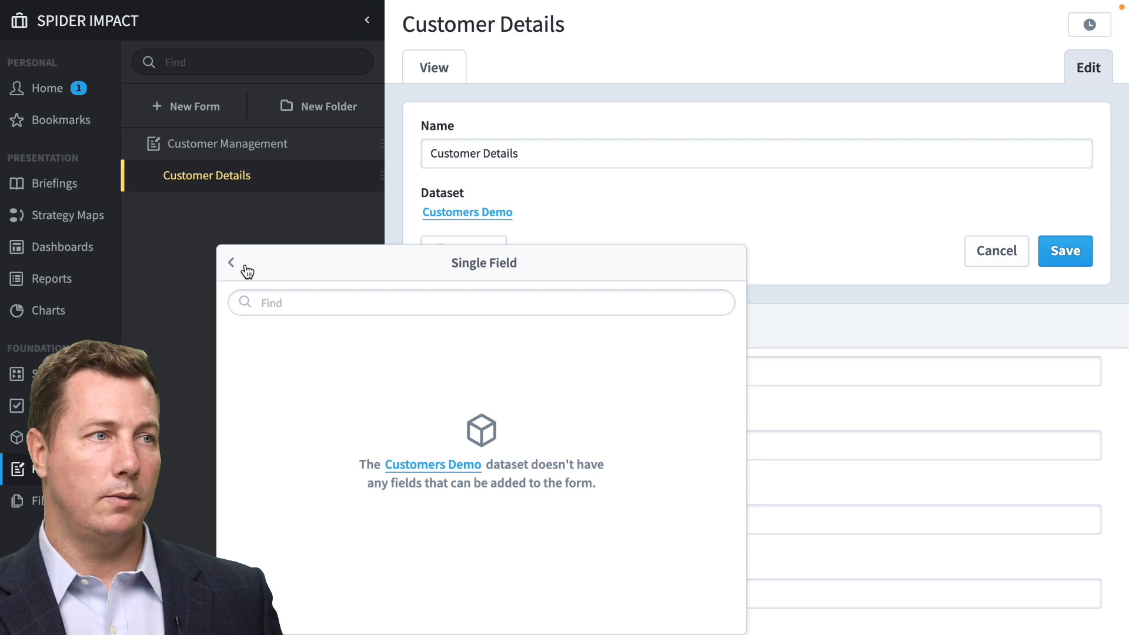
Step: Add a button widget below the POC Phone Number field
left_click(245, 268)
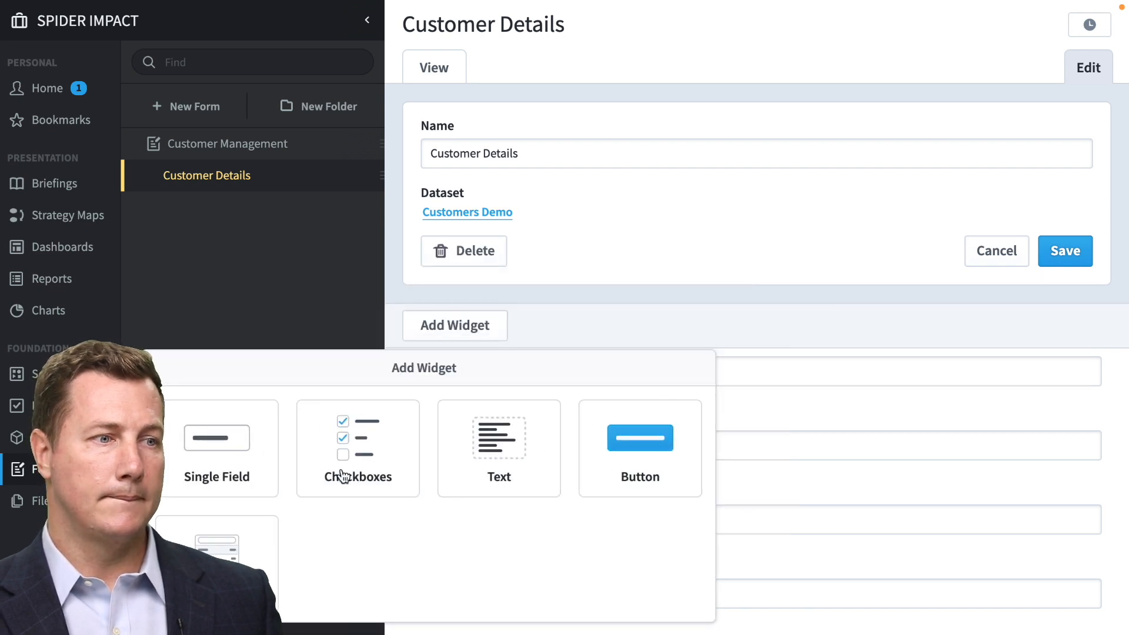
left_click(665, 417)
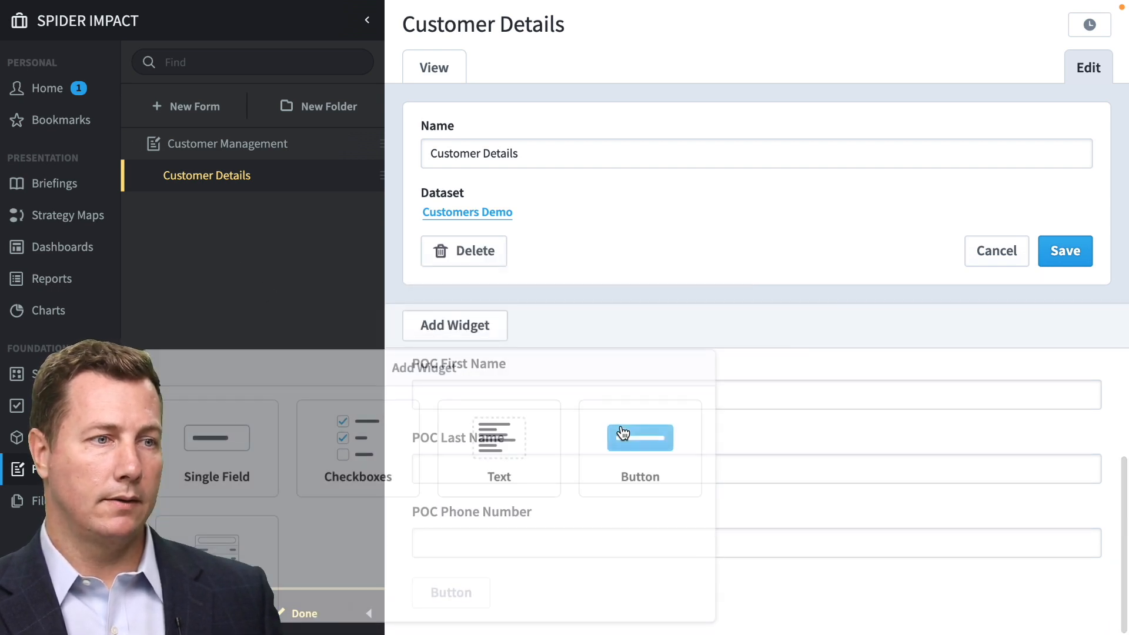
Step: Try out moving the button widget above the Country field, and return it to the end of the page
left_click_drag(910, 600, 901, 363)
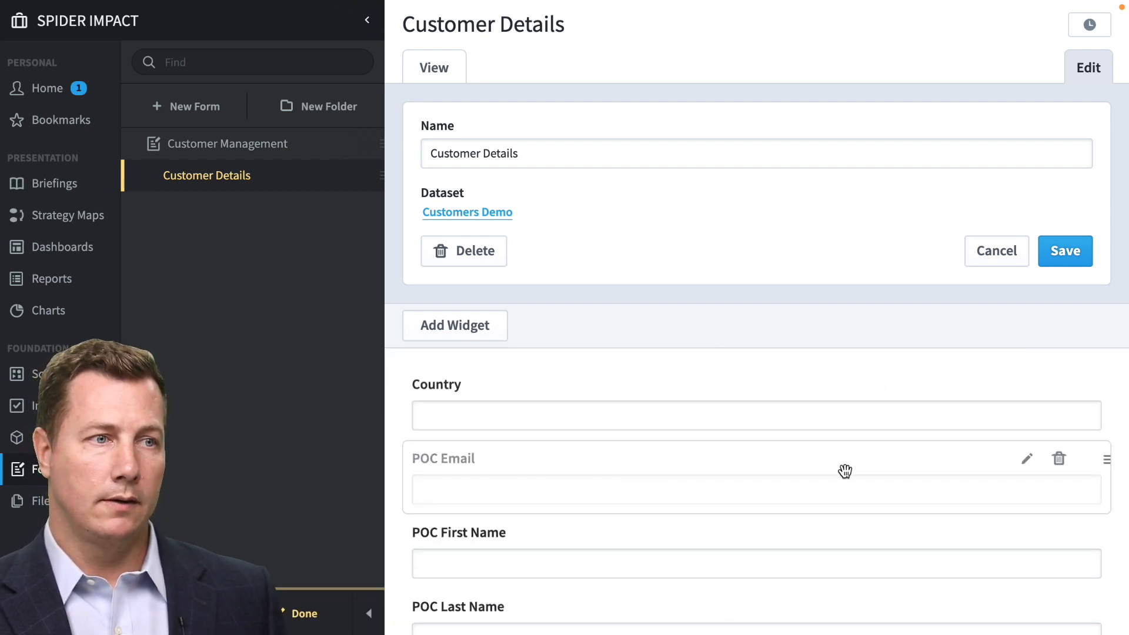
scroll(842, 474, "down", 3)
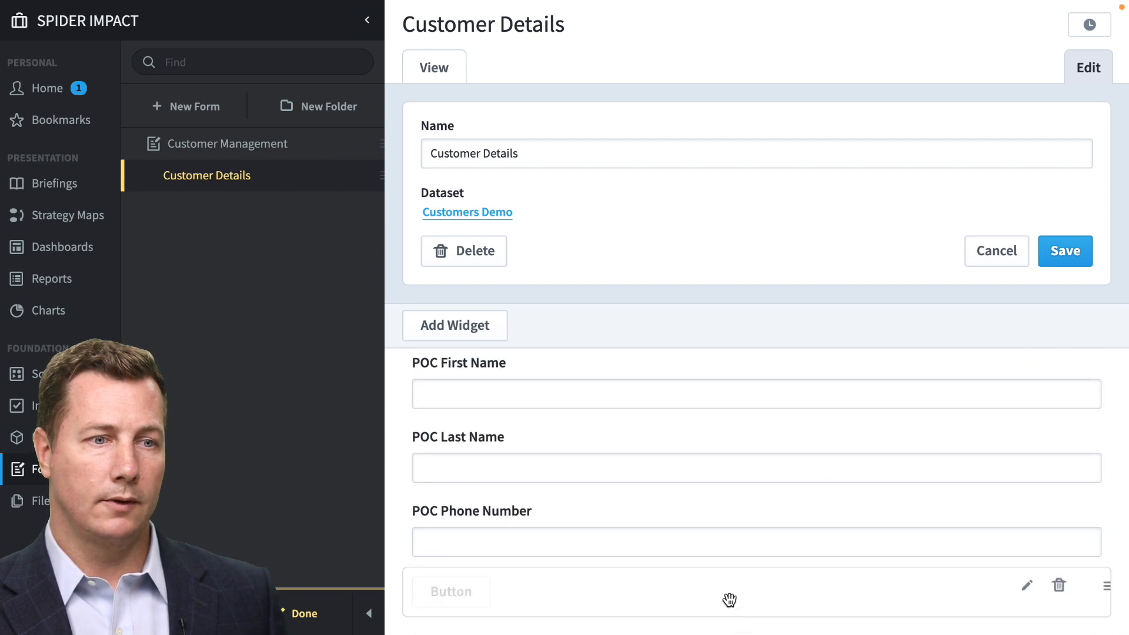
left_click_drag(728, 600, 674, 396)
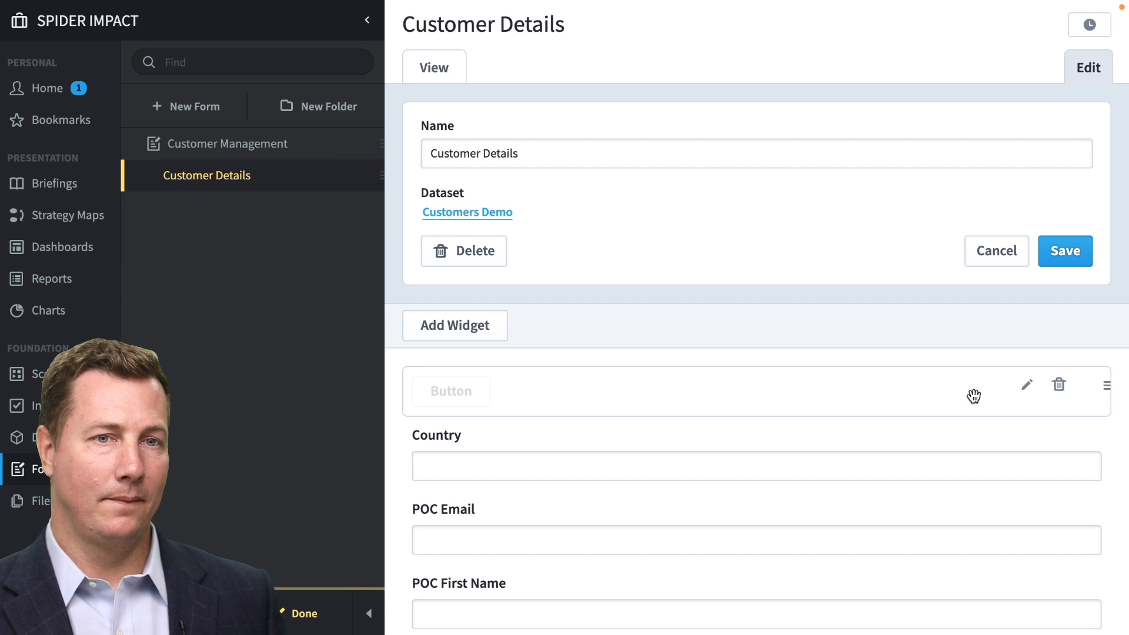
mouse_move(974, 396)
left_mouse_down()
mouse_move(935, 618)
mouse_move(926, 602)
left_mouse_up()
Step: Set the button's text to Save Customer with the on-click action Save the current record, and save the page
left_click(1024, 586)
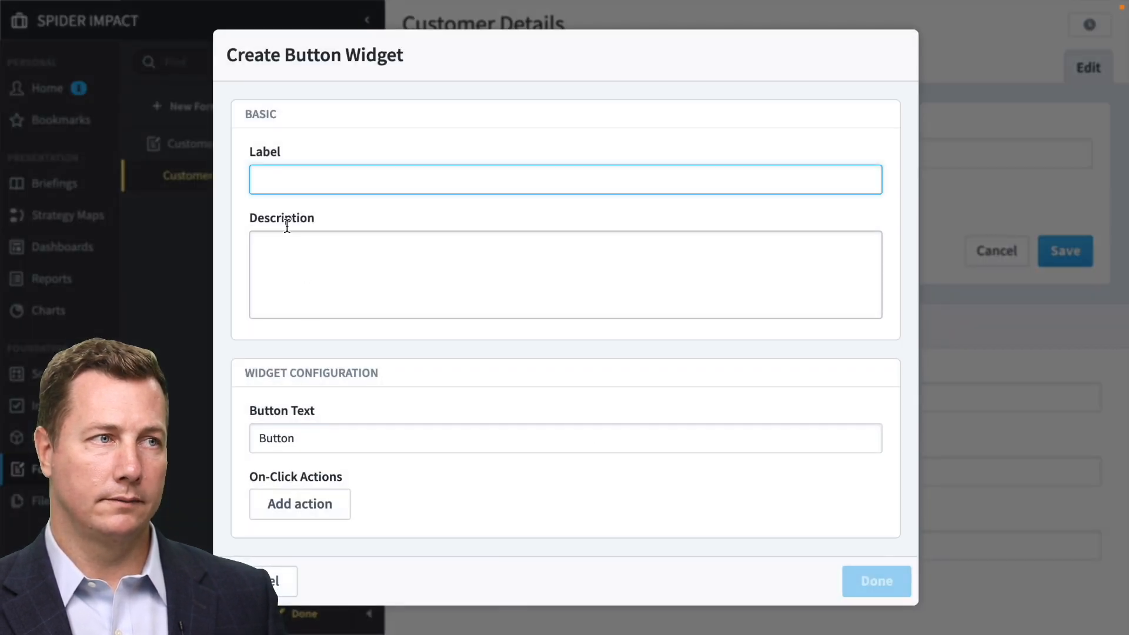
left_click_drag(305, 439, 225, 430)
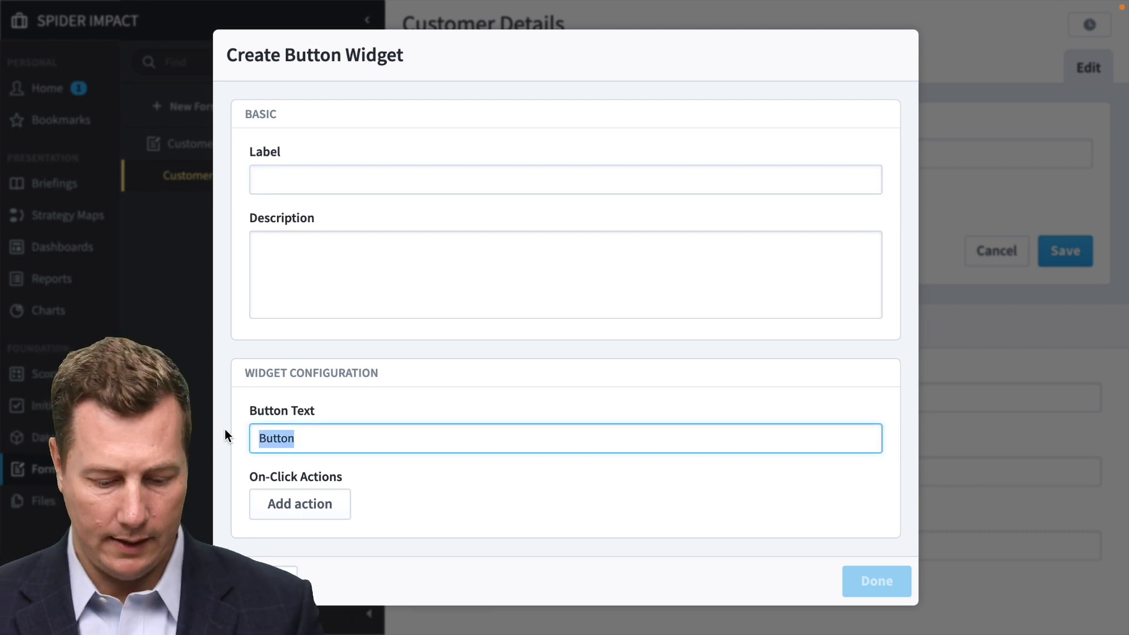
type("Save C")
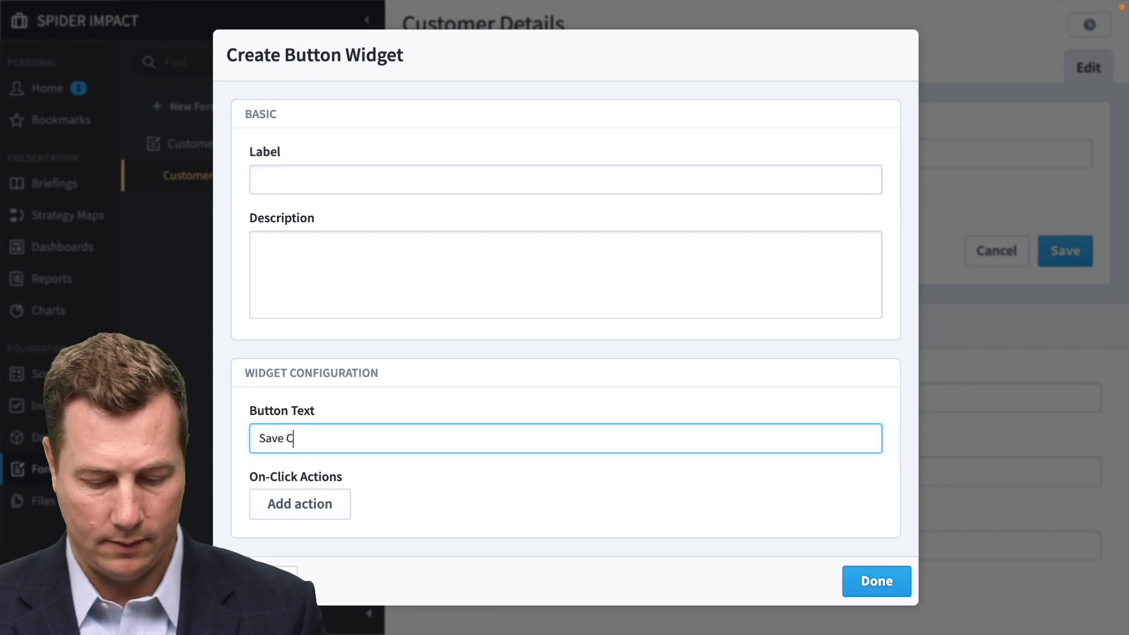
type("usgt")
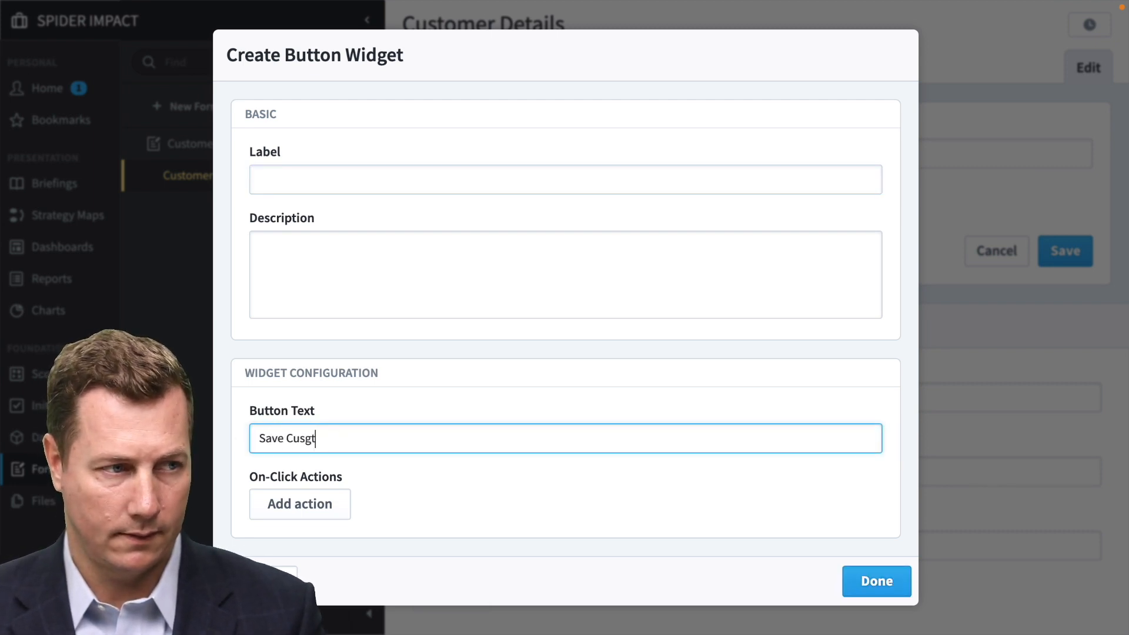
type("omomer")
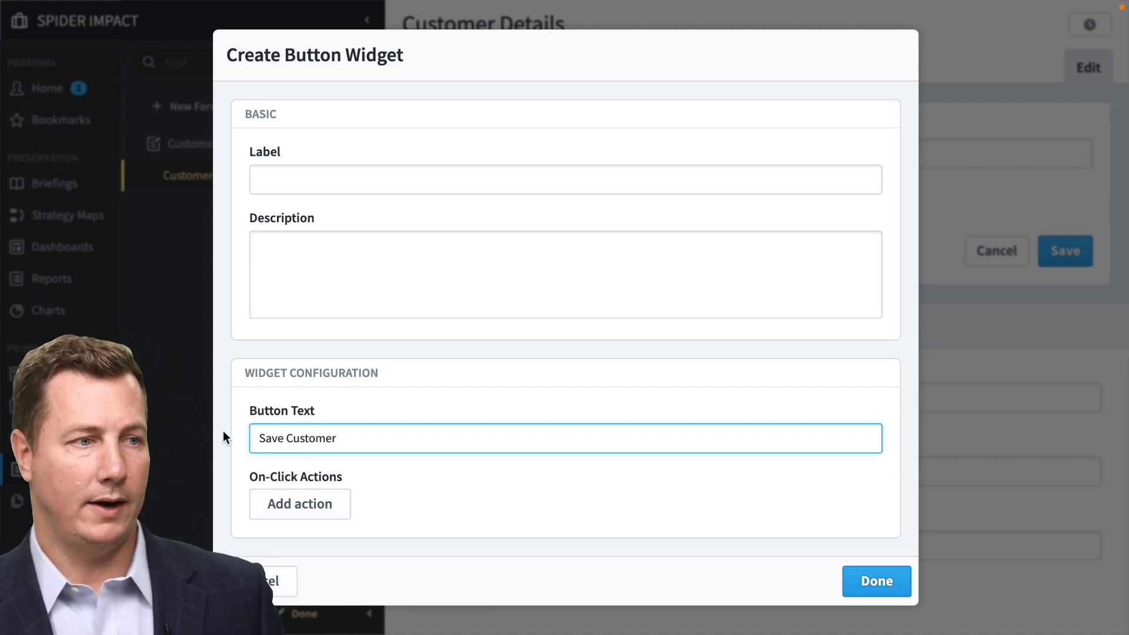
left_click(283, 504)
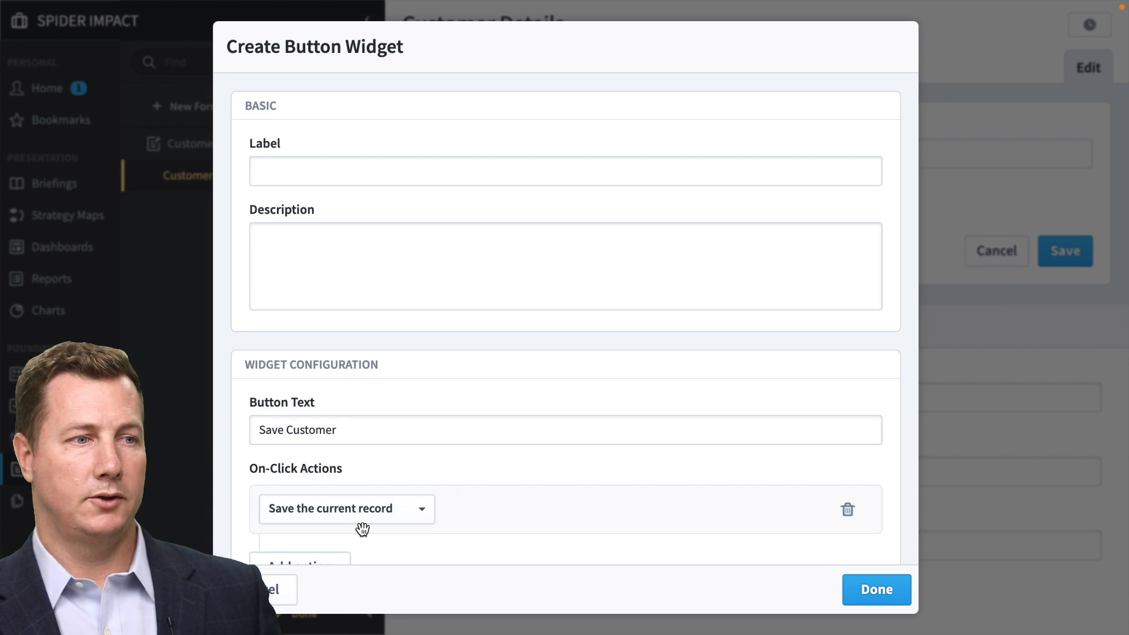
scroll(532, 528, "down", 1)
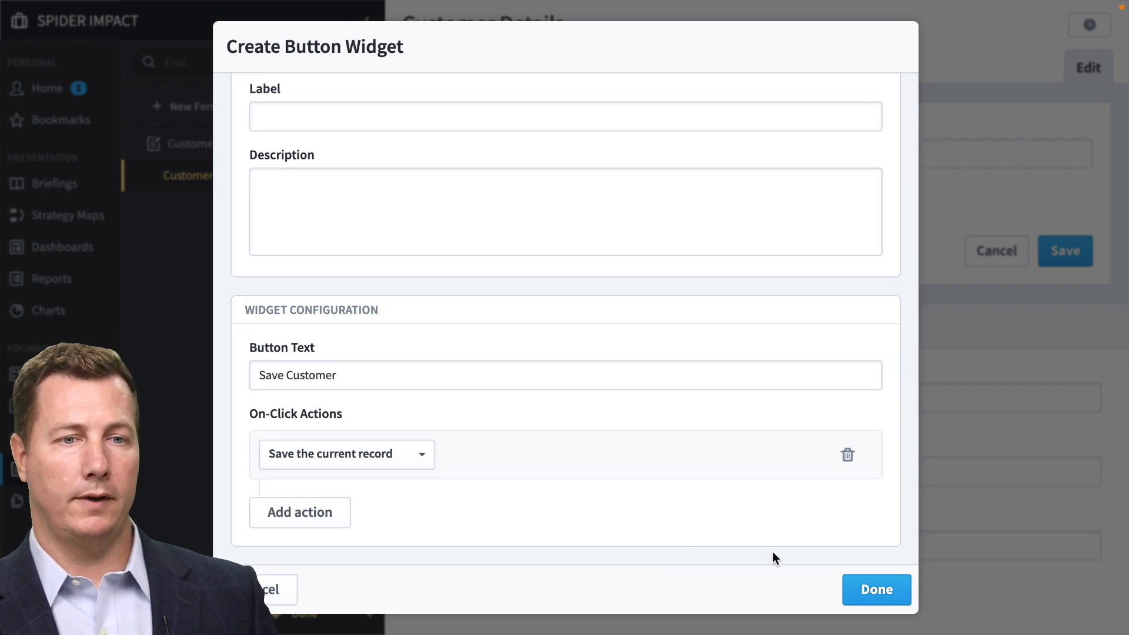
left_click(866, 587)
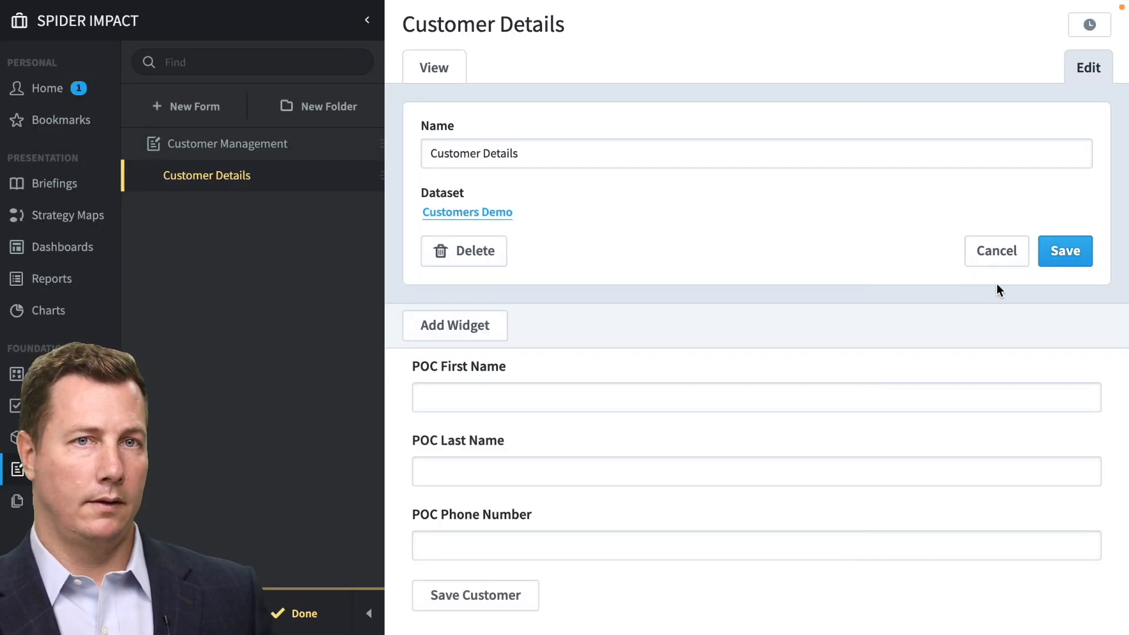
left_click(1051, 258)
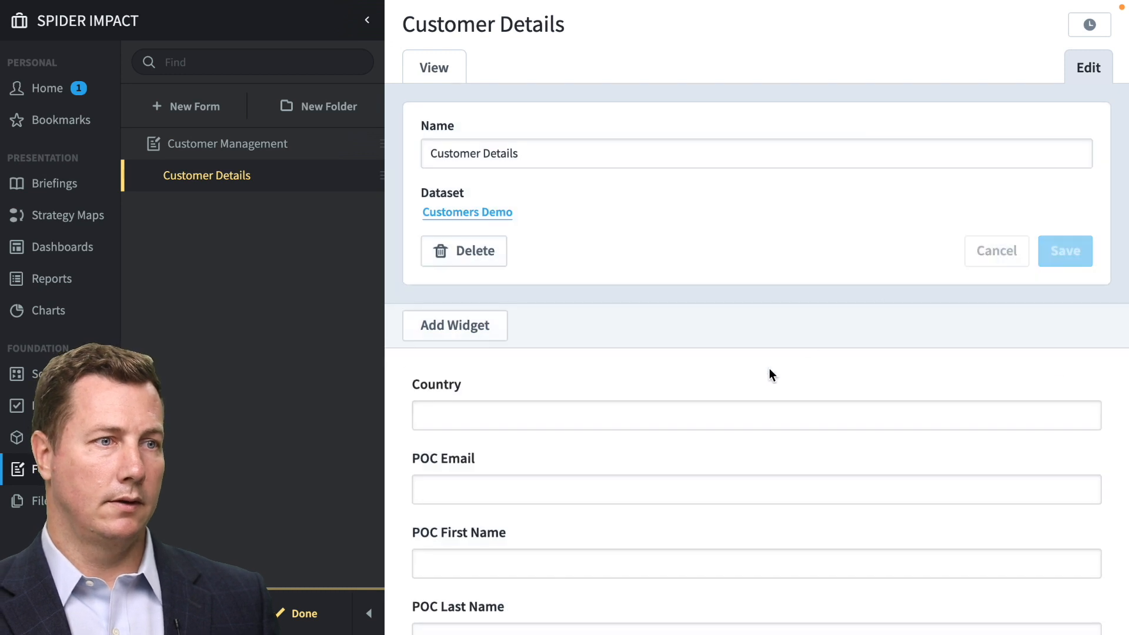
Step: Reorder the fields to POC First Name, POC Last Name, POC Email, POC Phone Number, Country, save the page and view the form
scroll(745, 426, "down", 2)
scroll(744, 426, "up", 2)
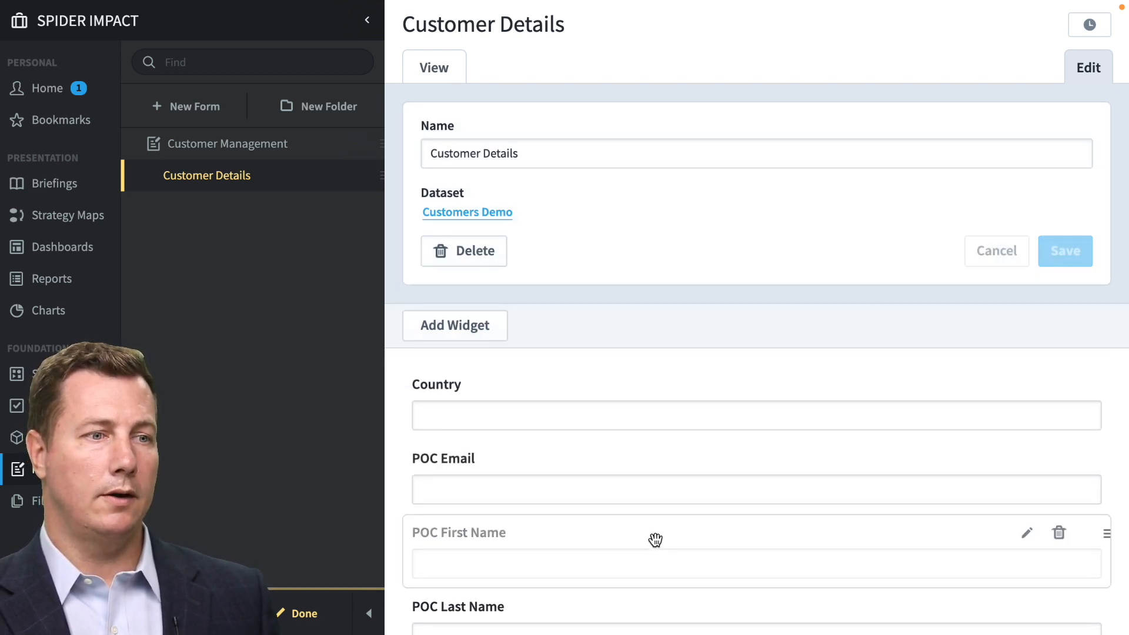
scroll(656, 537, "down", 1)
scroll(621, 476, "up", 1)
left_click_drag(560, 388, 605, 517)
scroll(605, 517, "up", 3)
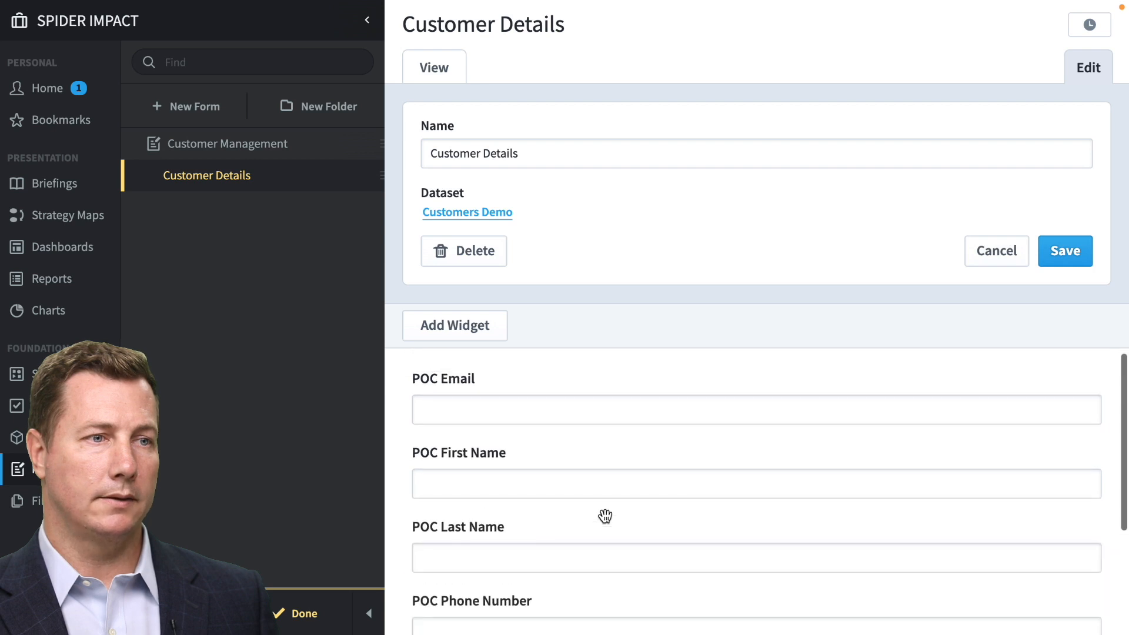
left_click_drag(503, 386, 524, 557)
scroll(530, 553, "down", 3)
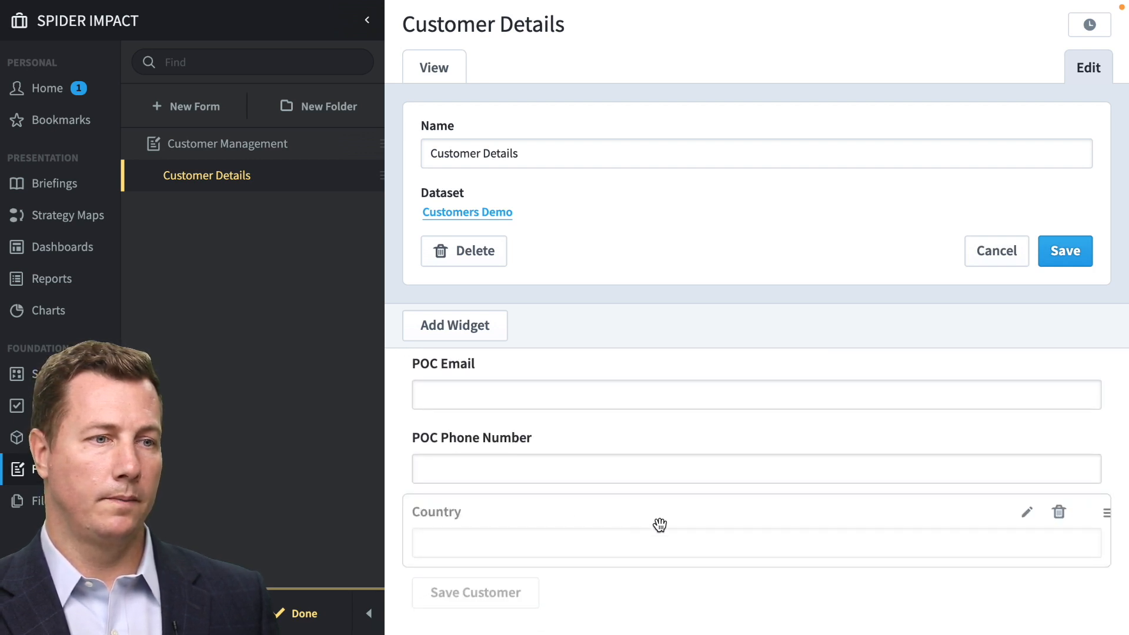
left_click(1081, 251)
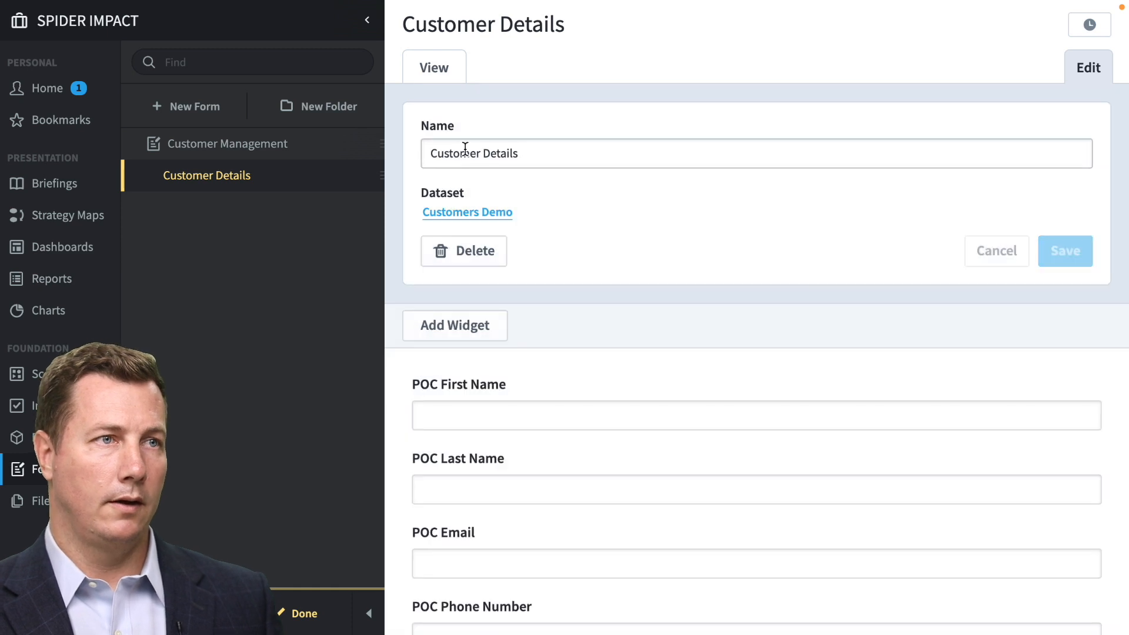
left_click(450, 83)
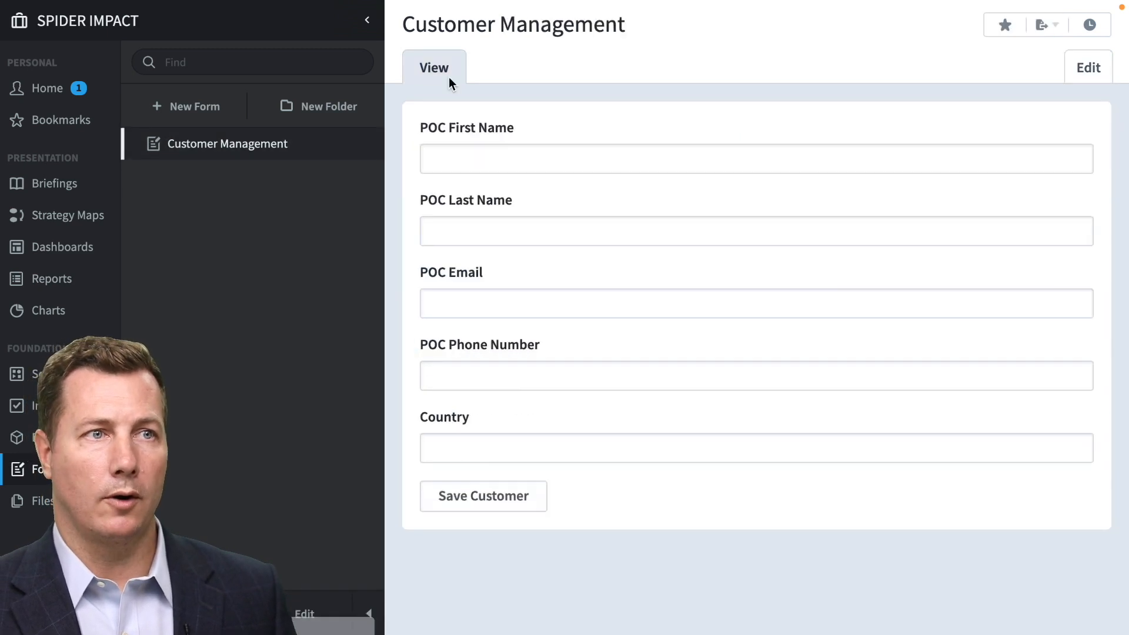
Step: Enter sdgsdg as the POC First Name, POC Last Name and POC Email, and save the test customer
left_click(464, 154)
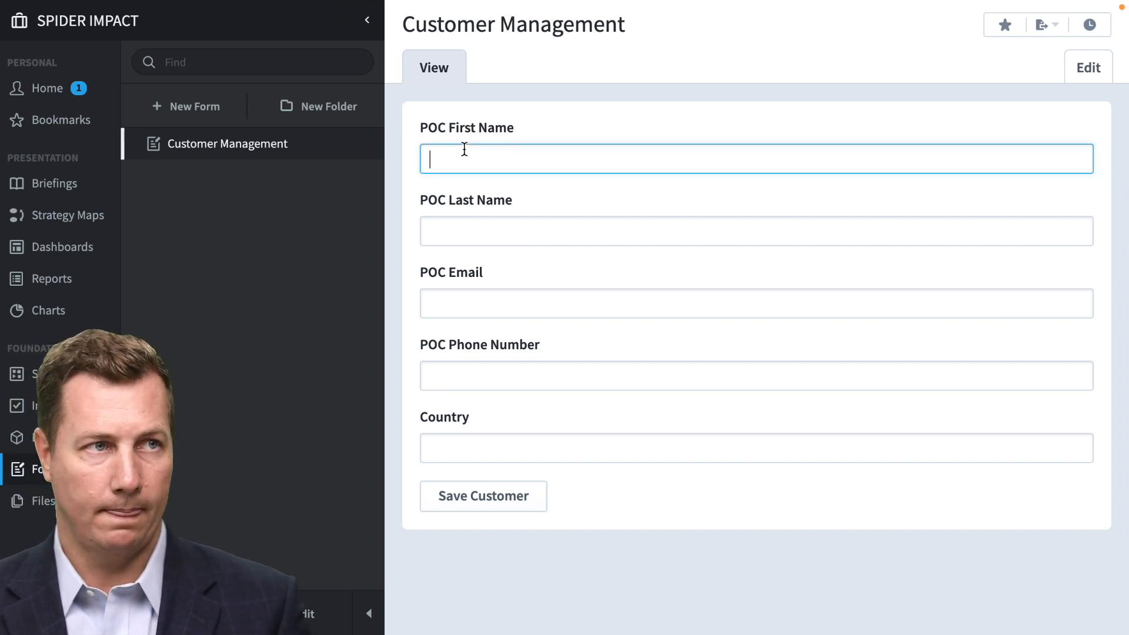
left_click(459, 231)
type("sdgsdg")
left_click(565, 301)
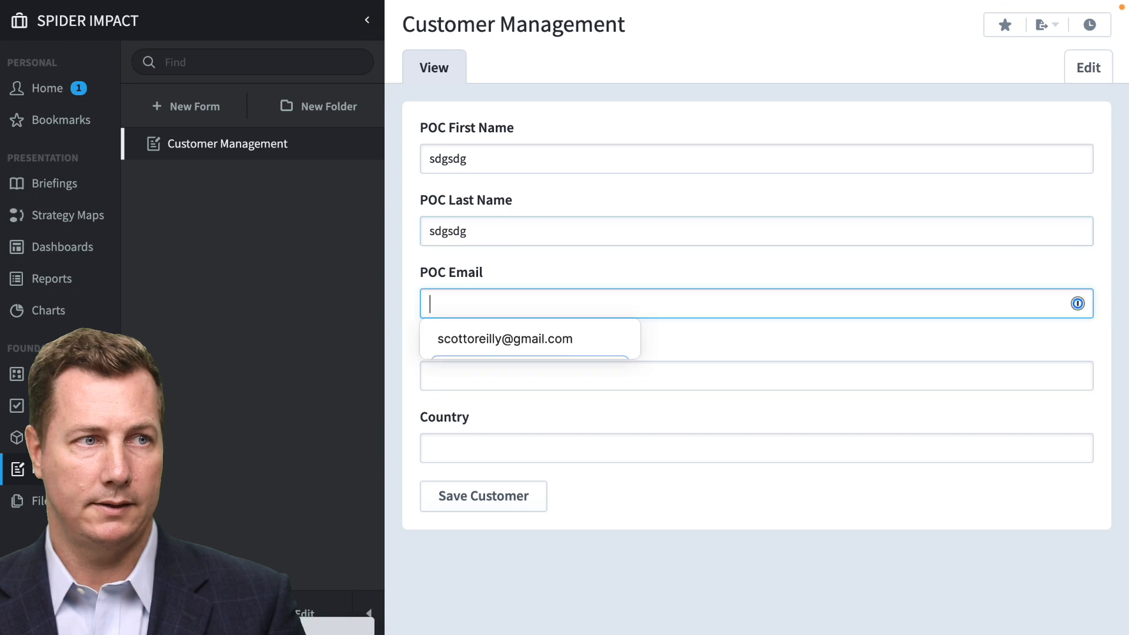
type("sdgsdg")
left_click(674, 267)
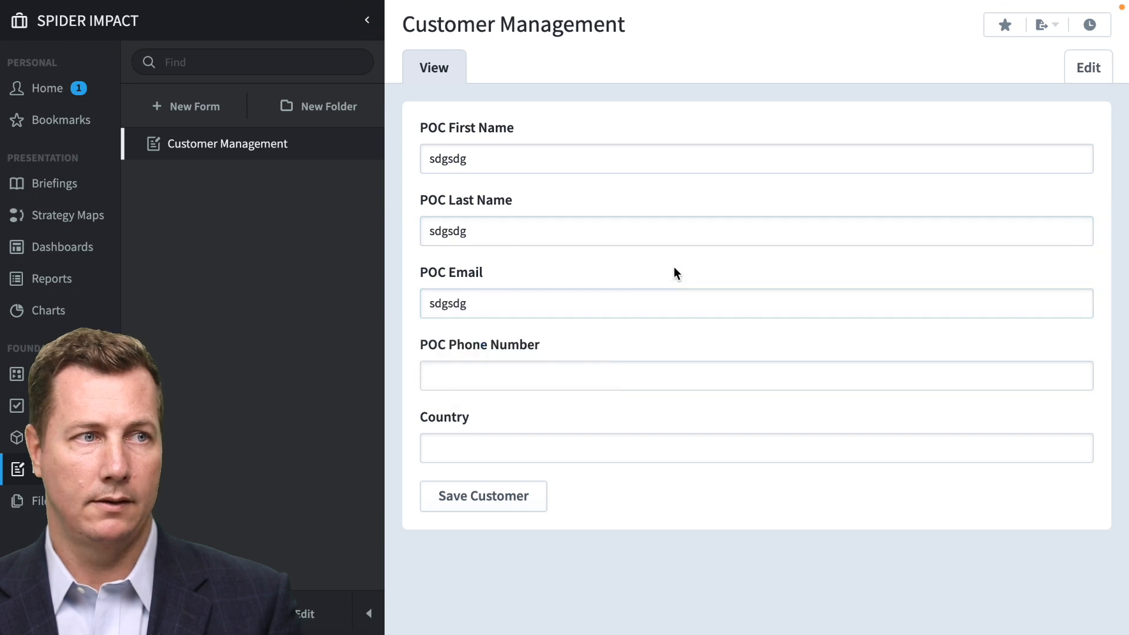
left_click(496, 502)
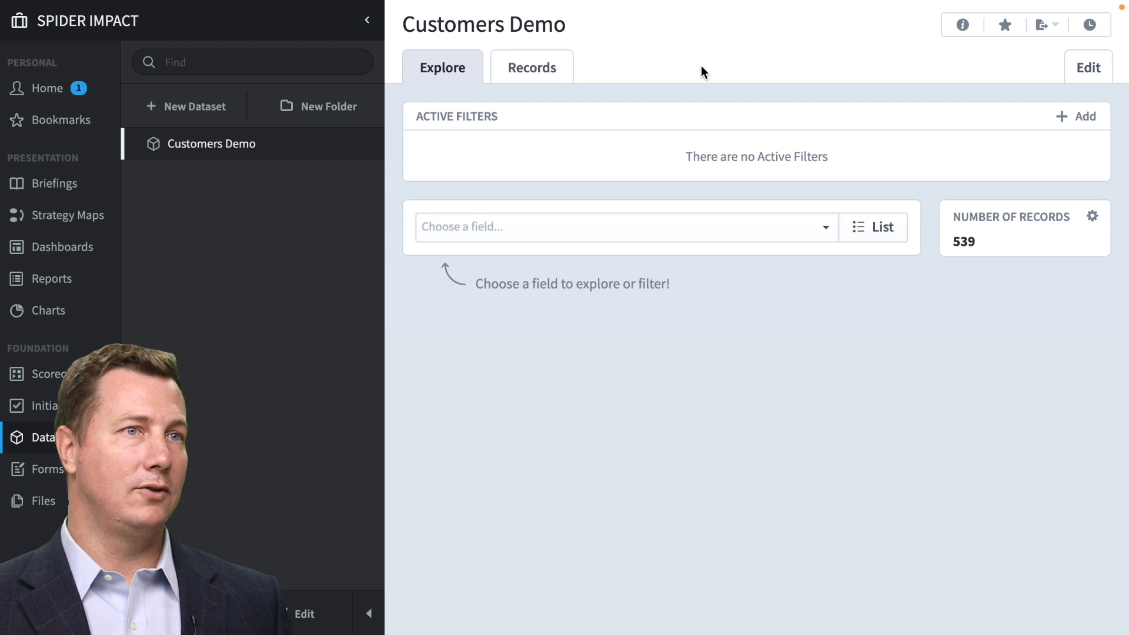
Step: View the records of the Customers Demo dataset and filter them to Record Manually Added is any Yes
left_click(556, 67)
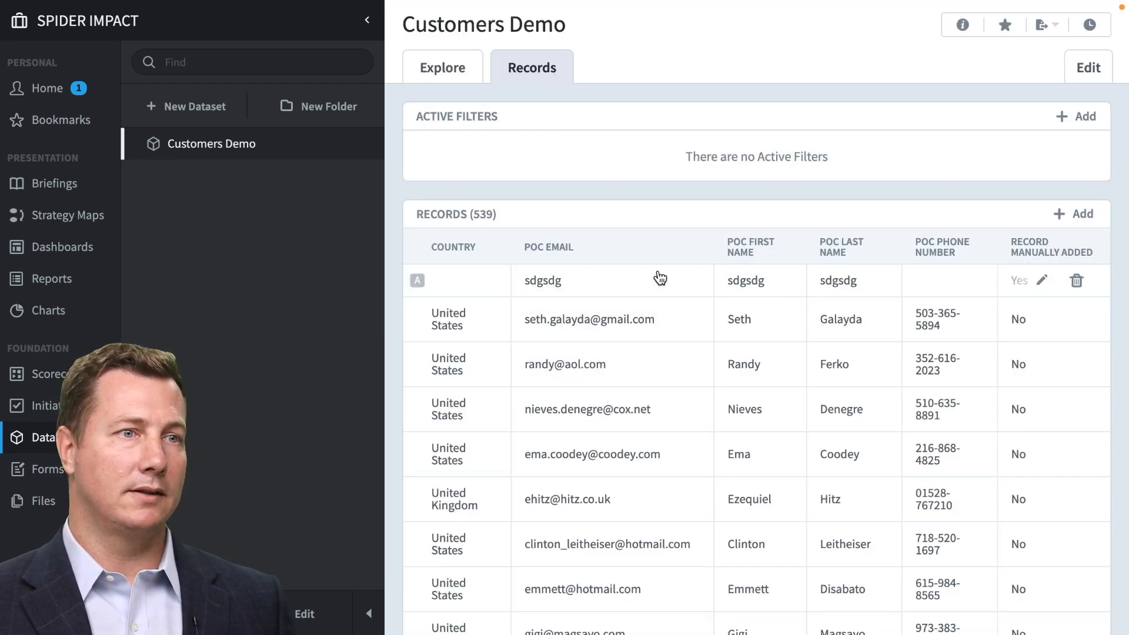
mouse_move(413, 282)
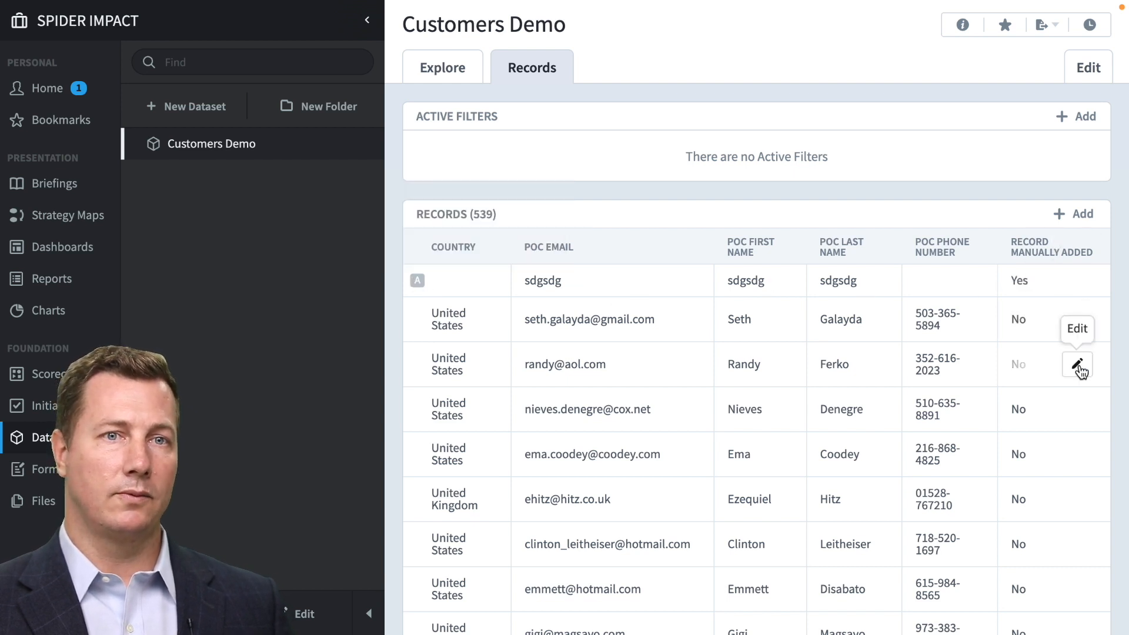
left_click(1095, 116)
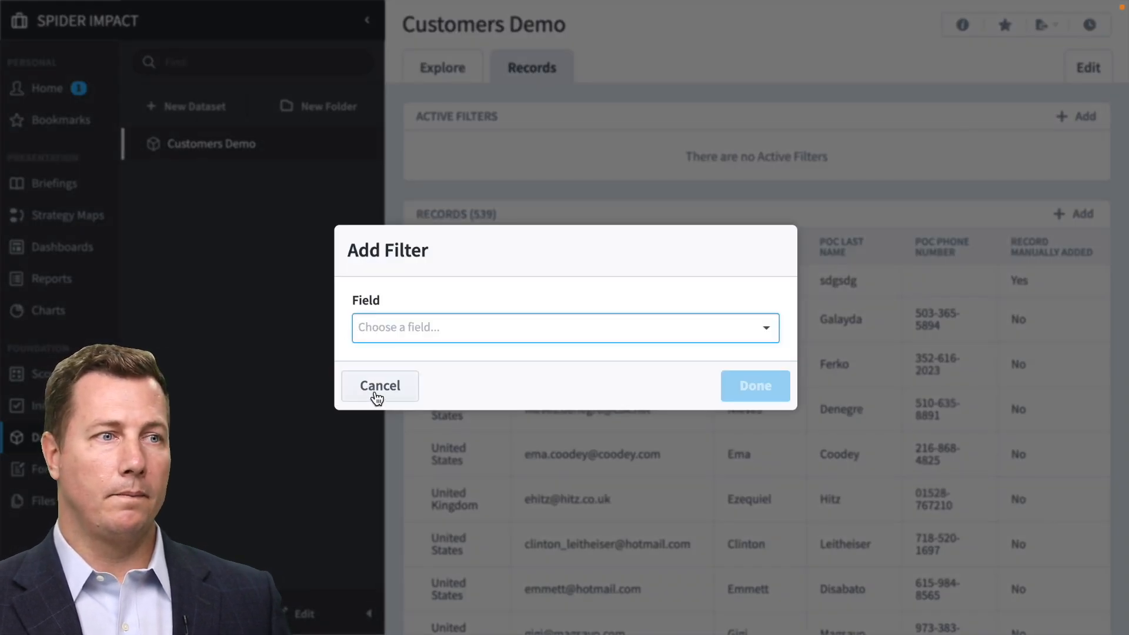
left_click(386, 333)
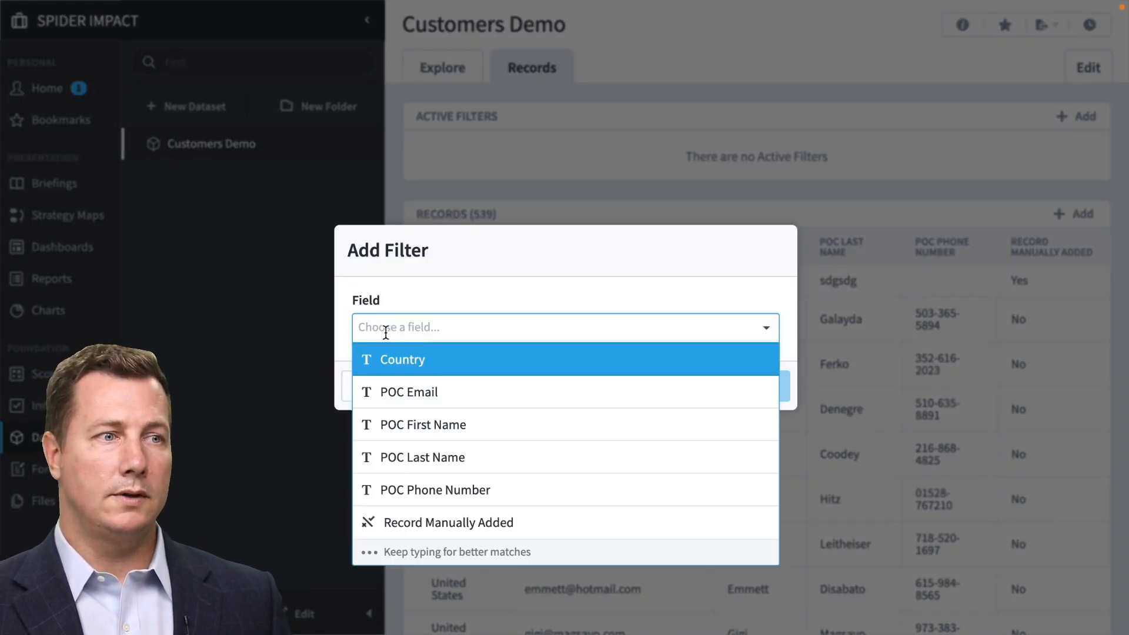
left_click(428, 521)
left_click(516, 360)
left_click(515, 394)
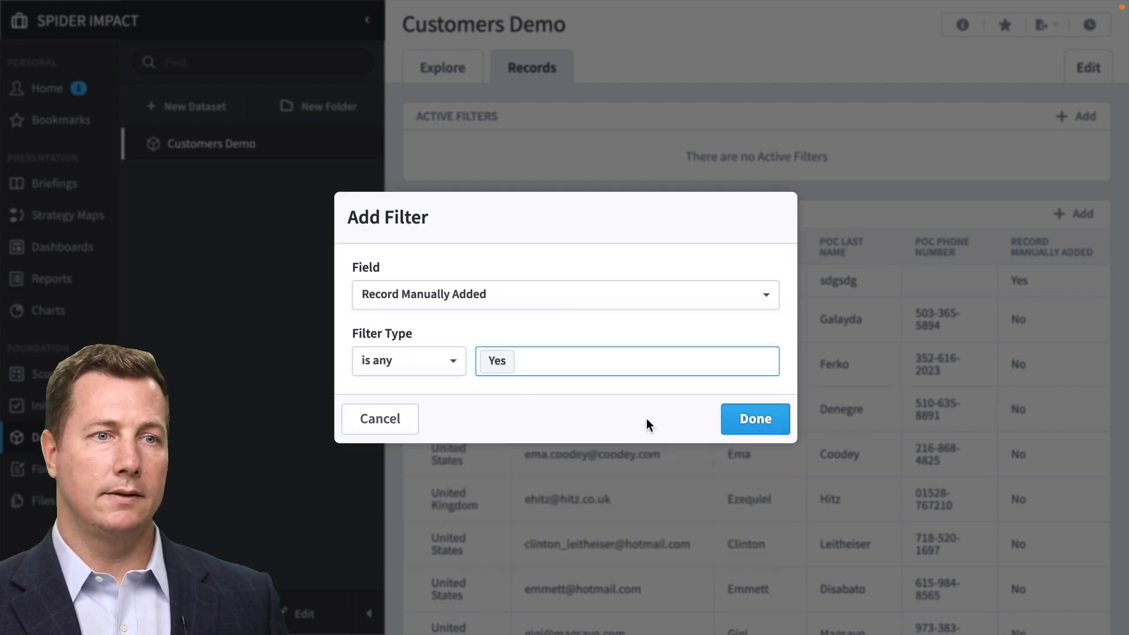
left_click(753, 421)
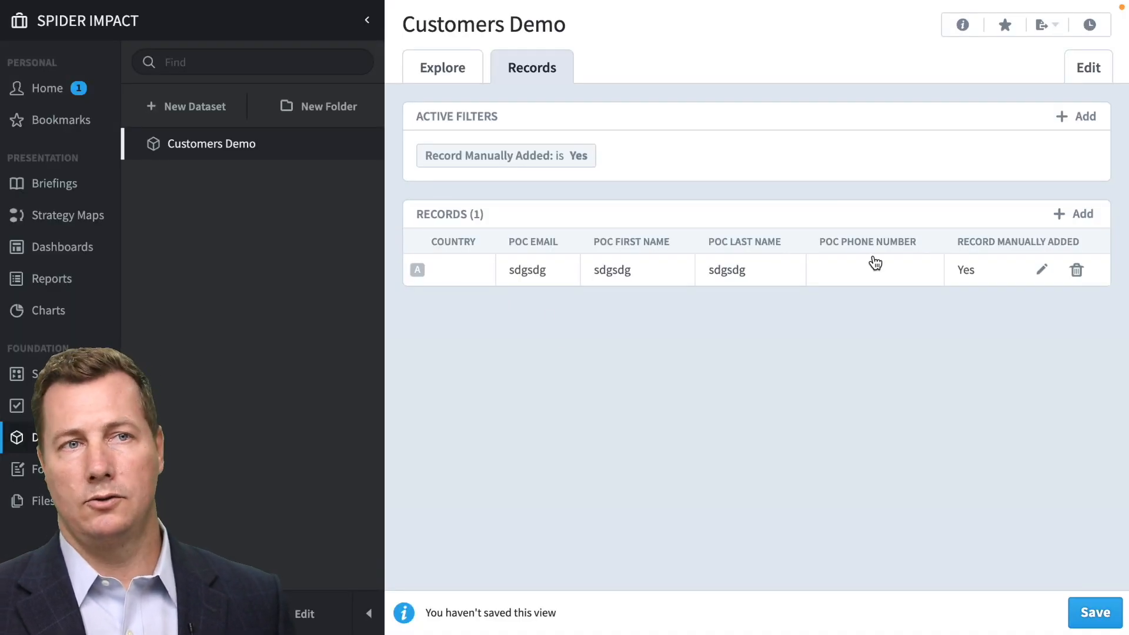
Step: Remove the Record Manually Added filter and delete the sdgsdg test record from the dataset
left_click(595, 148)
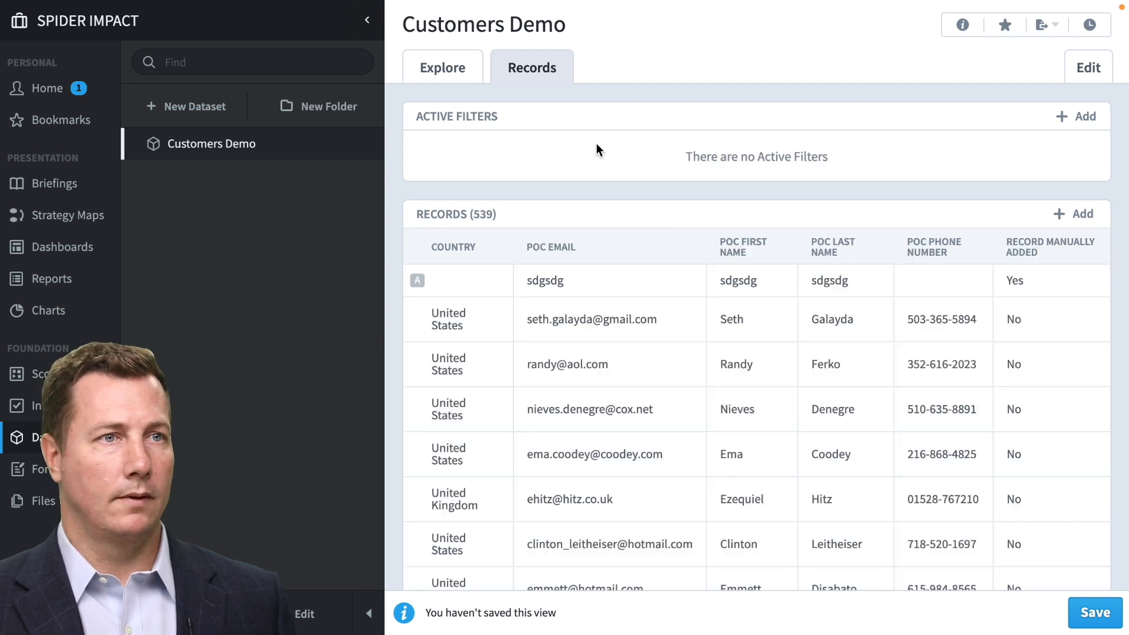
left_click(1077, 283)
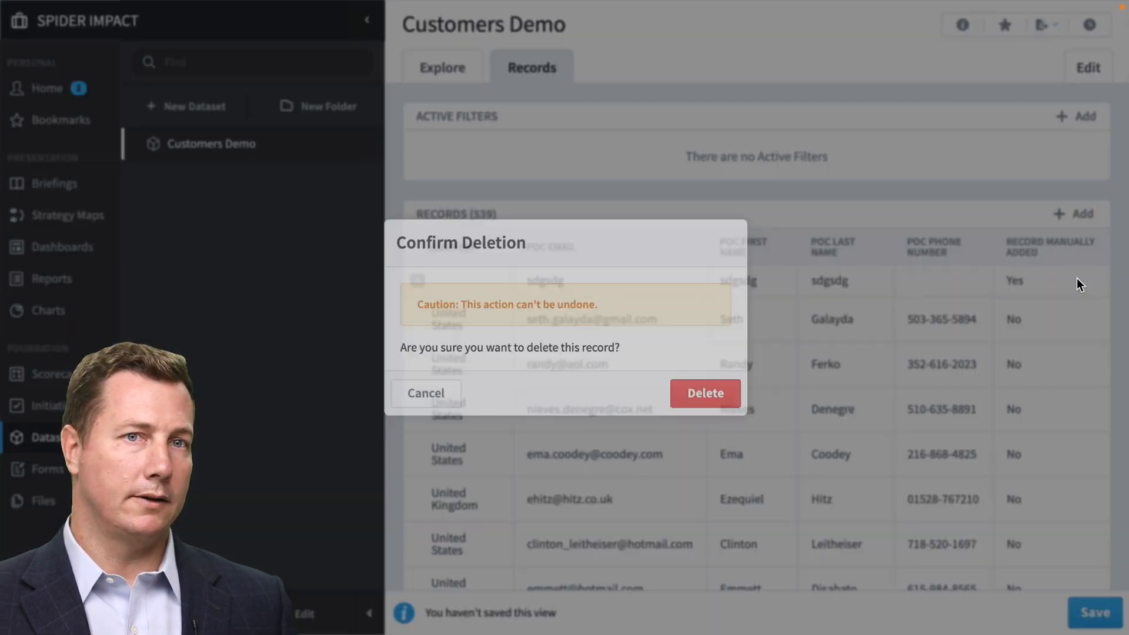
left_click(710, 395)
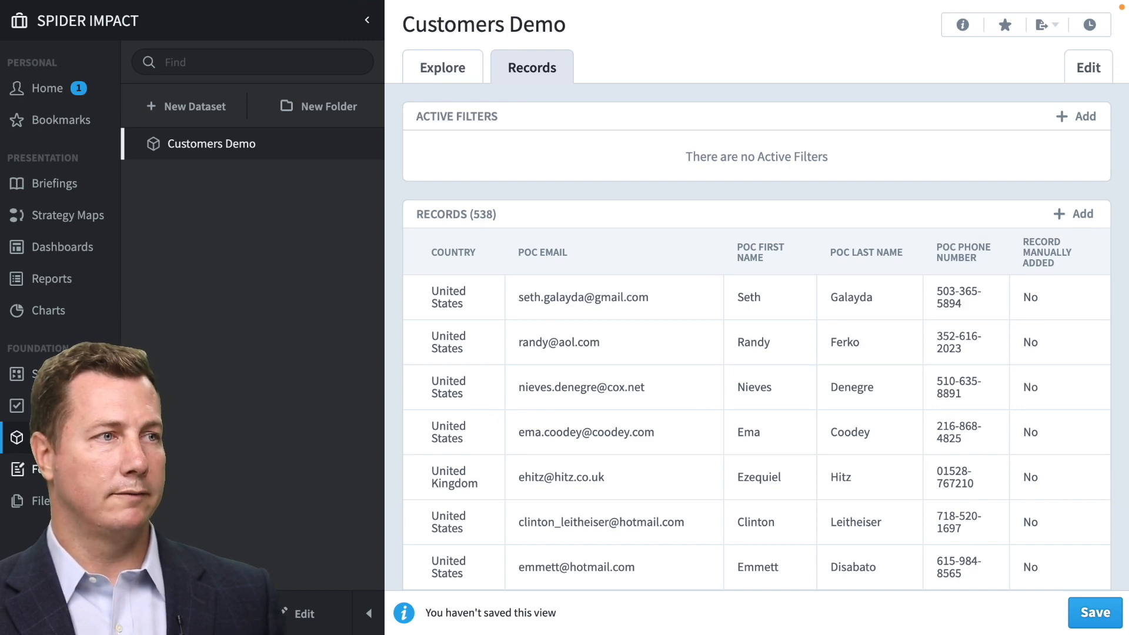
Step: Open the Customer Management form for editing and start a new page named Starting Page
left_click(16, 469)
left_click(505, 386)
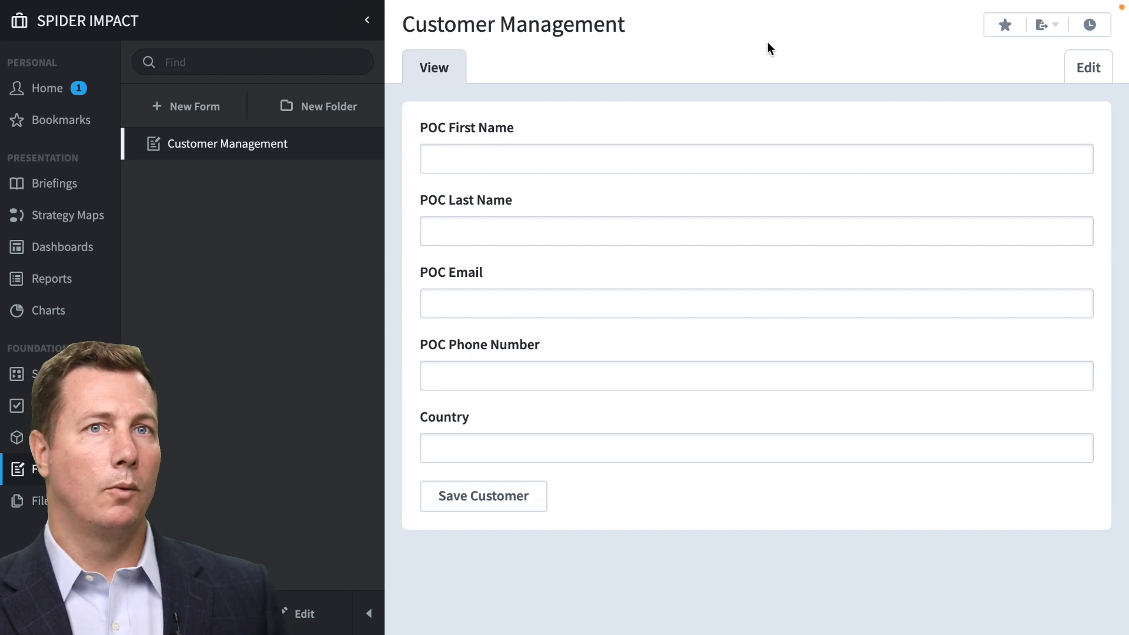
left_click(1089, 68)
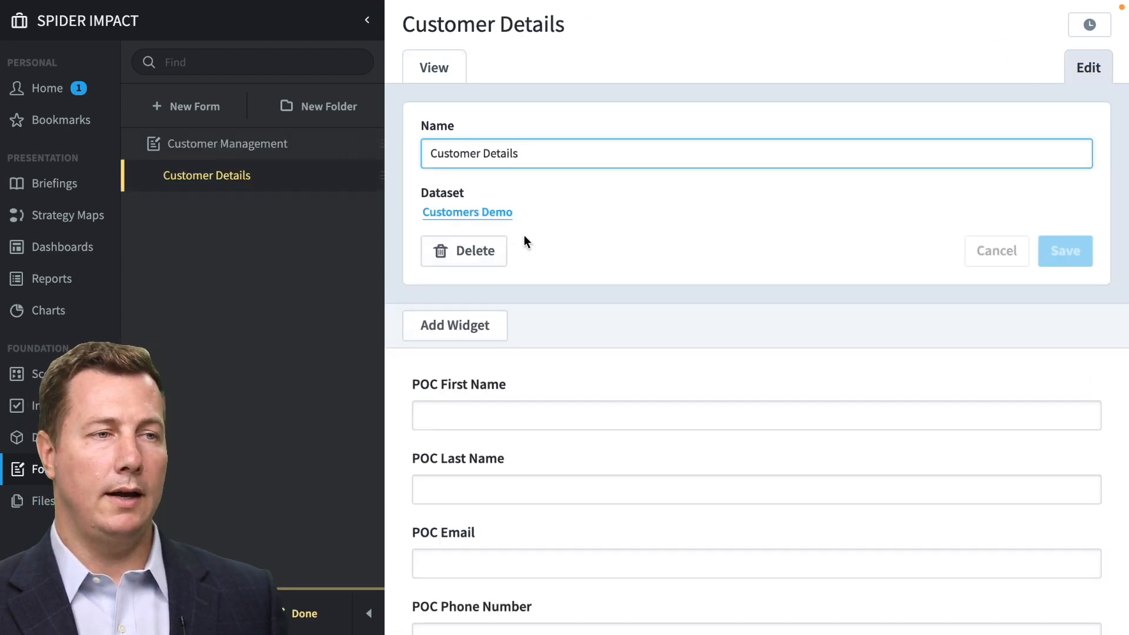
left_click(238, 144)
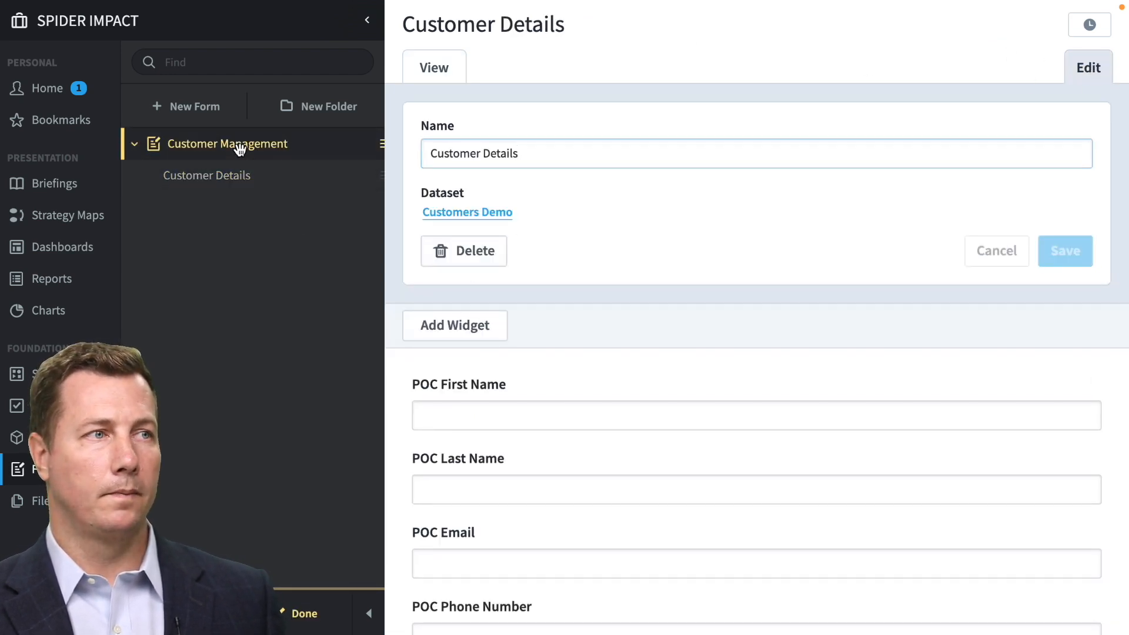
left_click(455, 357)
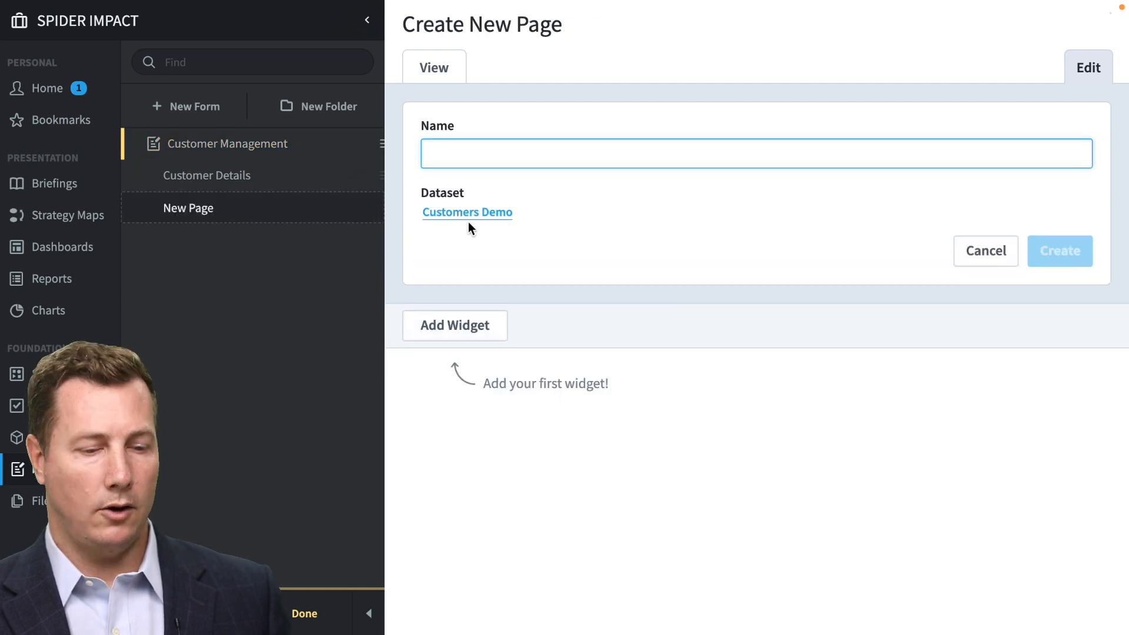
type("Starting Page")
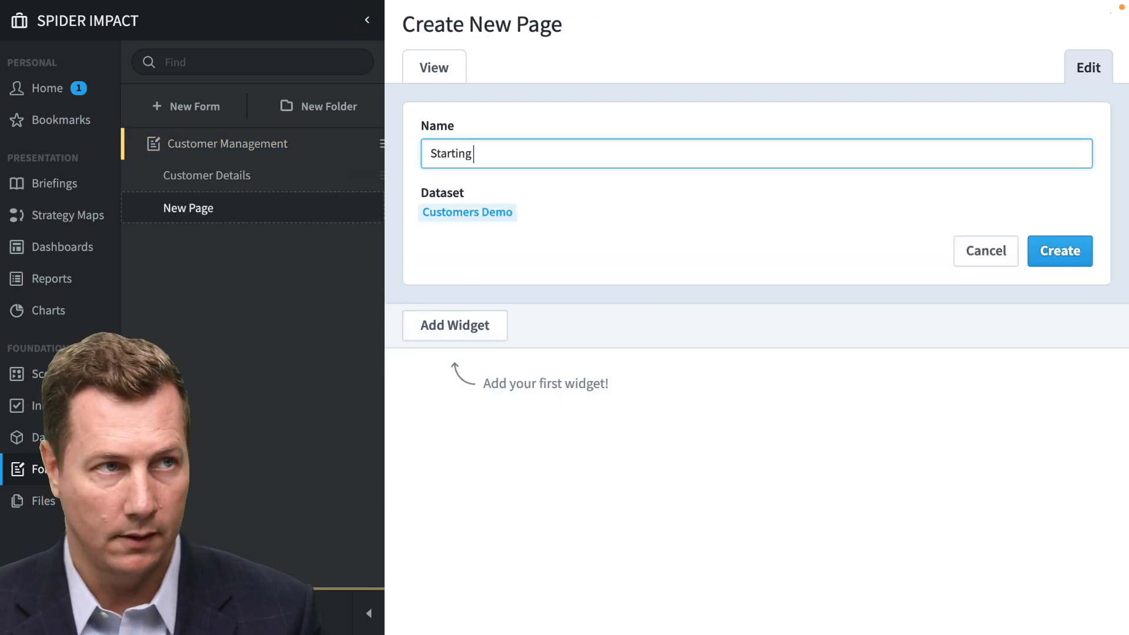
Step: Add a Record List widget to the new page with the columns POC First Name and POC Last Name
left_click(479, 333)
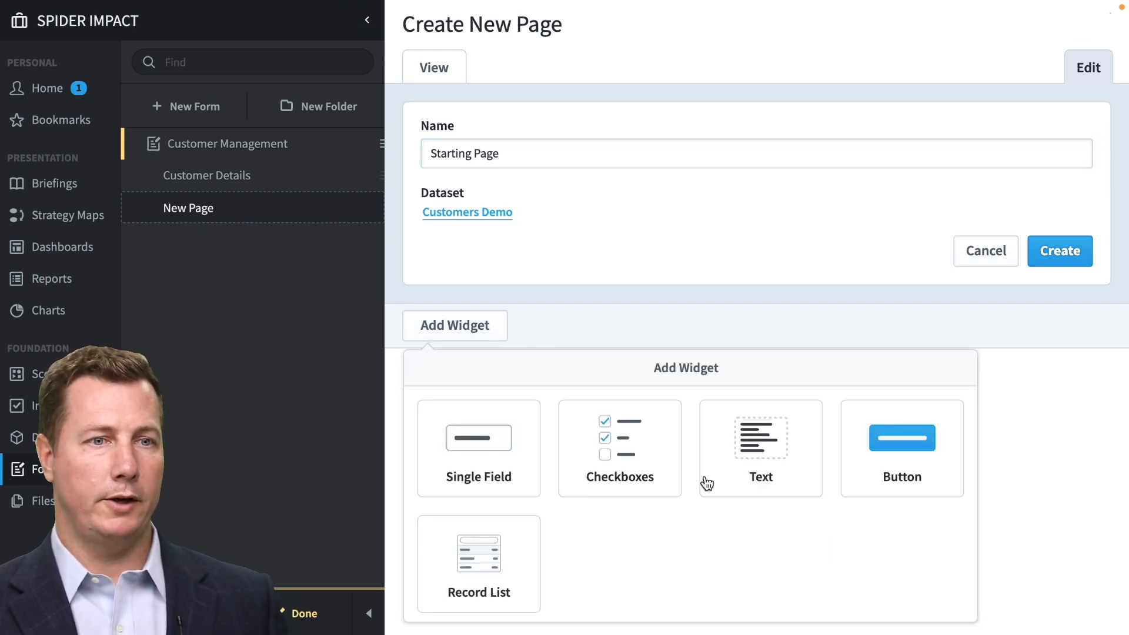
left_click(485, 566)
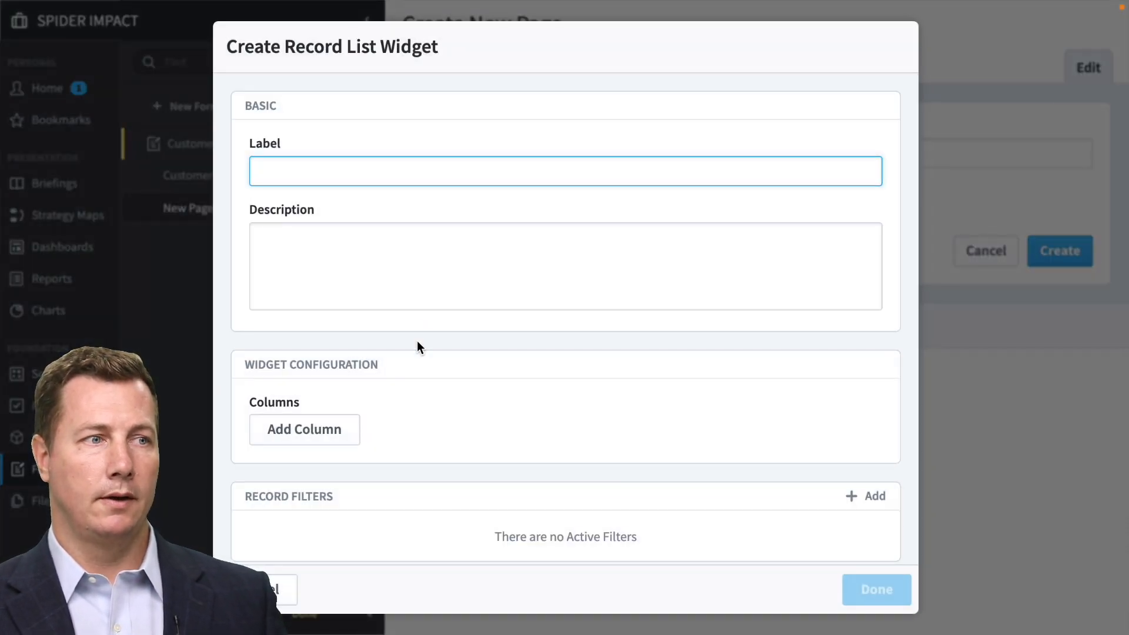
left_click(339, 435)
left_click(424, 443)
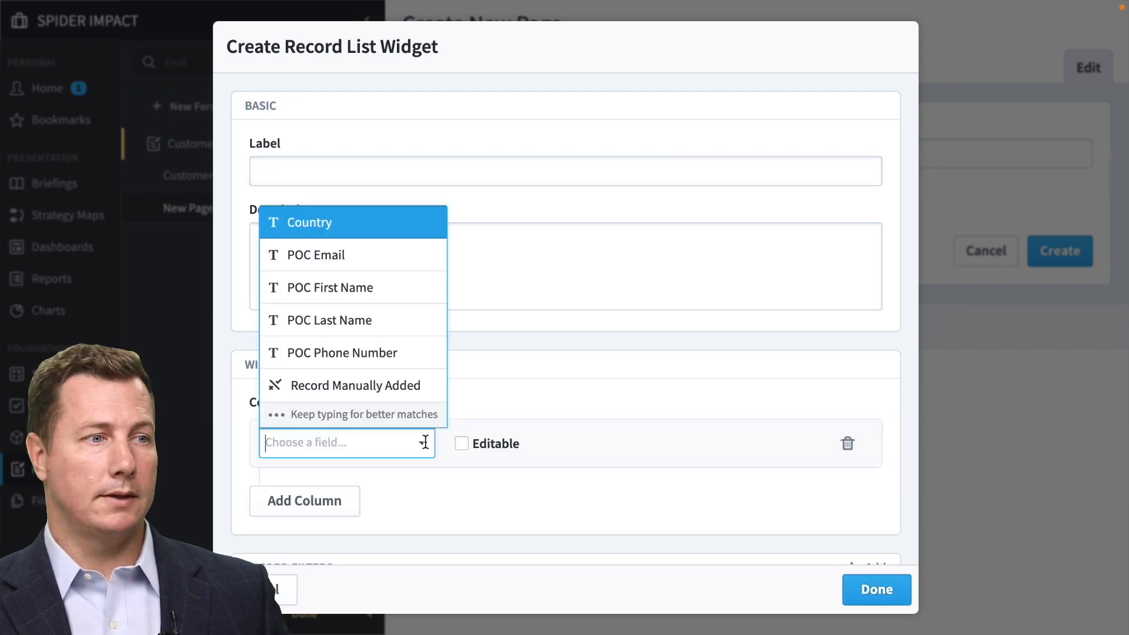
left_click(393, 297)
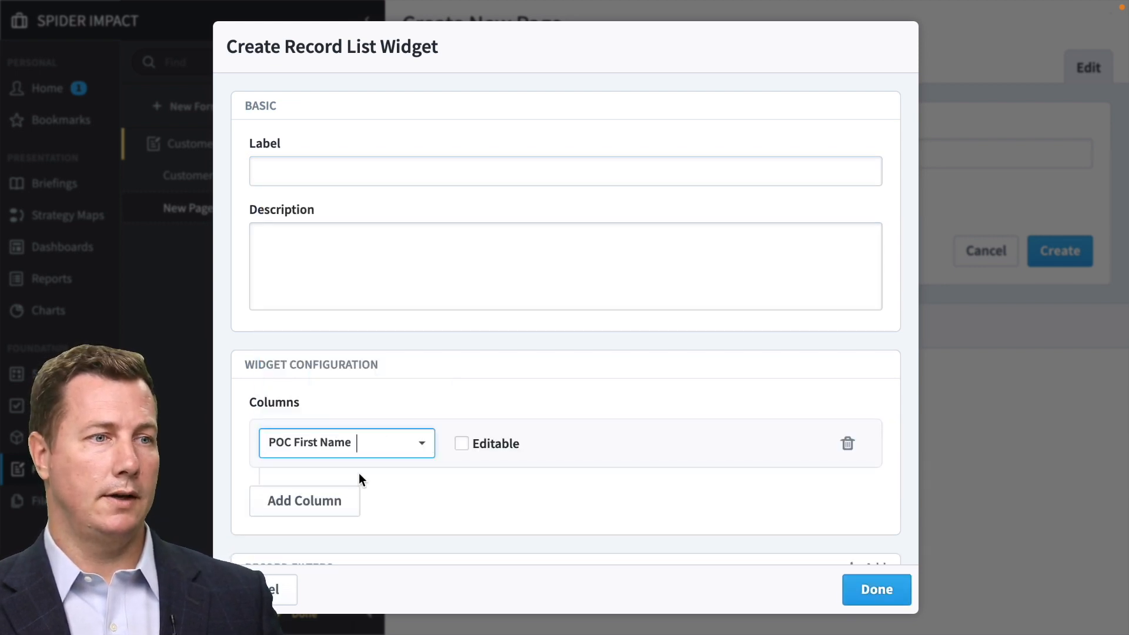
left_click(331, 503)
left_click(429, 516)
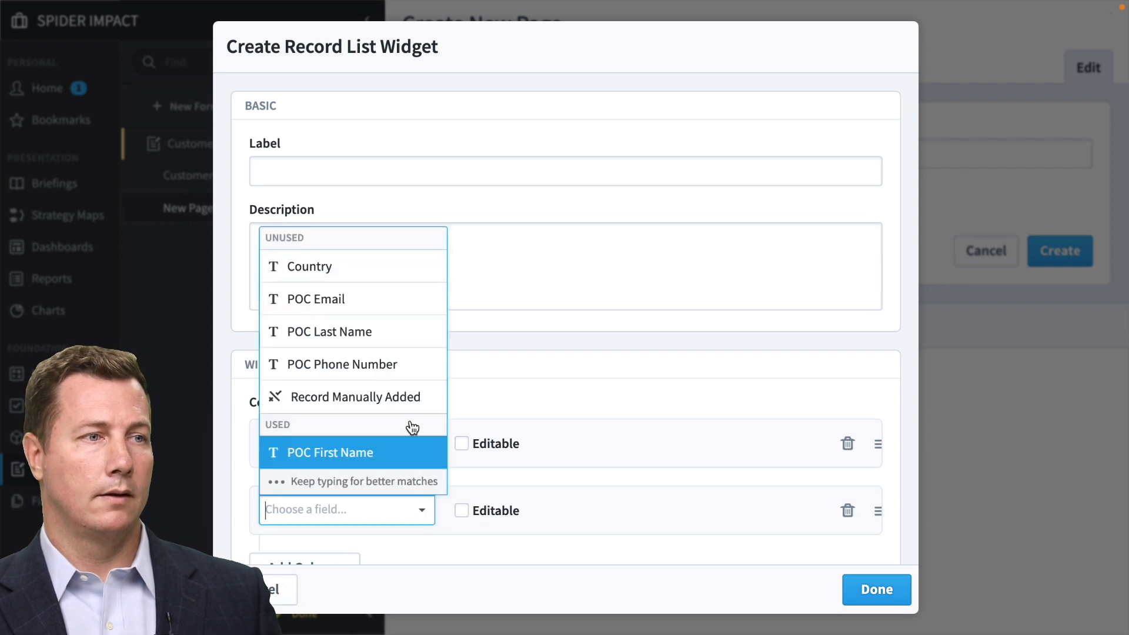
left_click(404, 330)
scroll(416, 441, "down", 2)
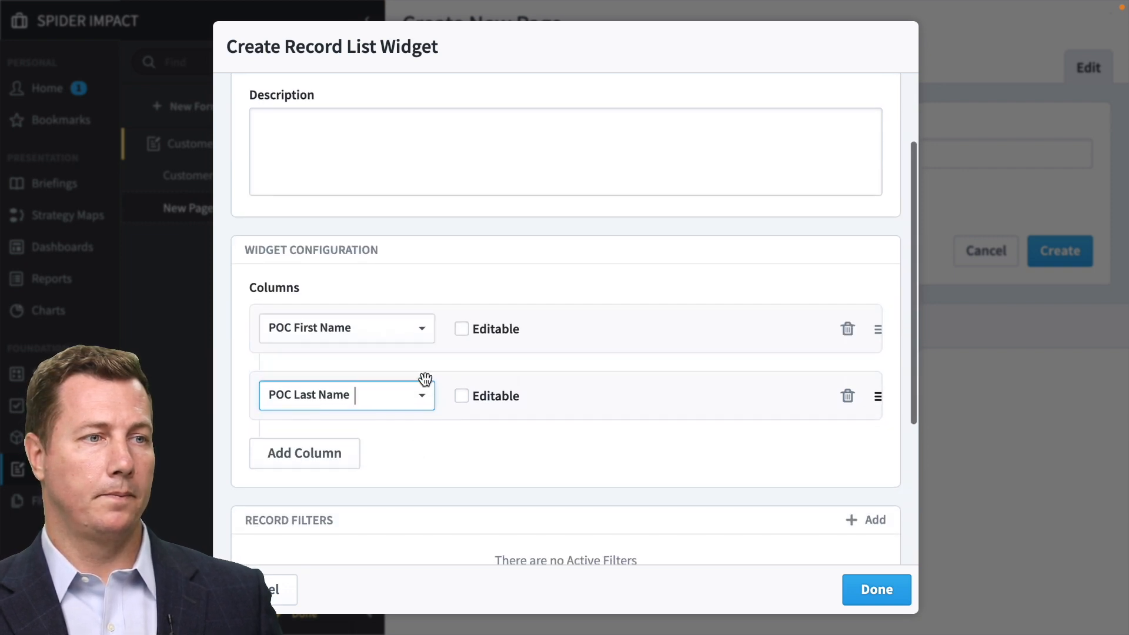
left_click(422, 392)
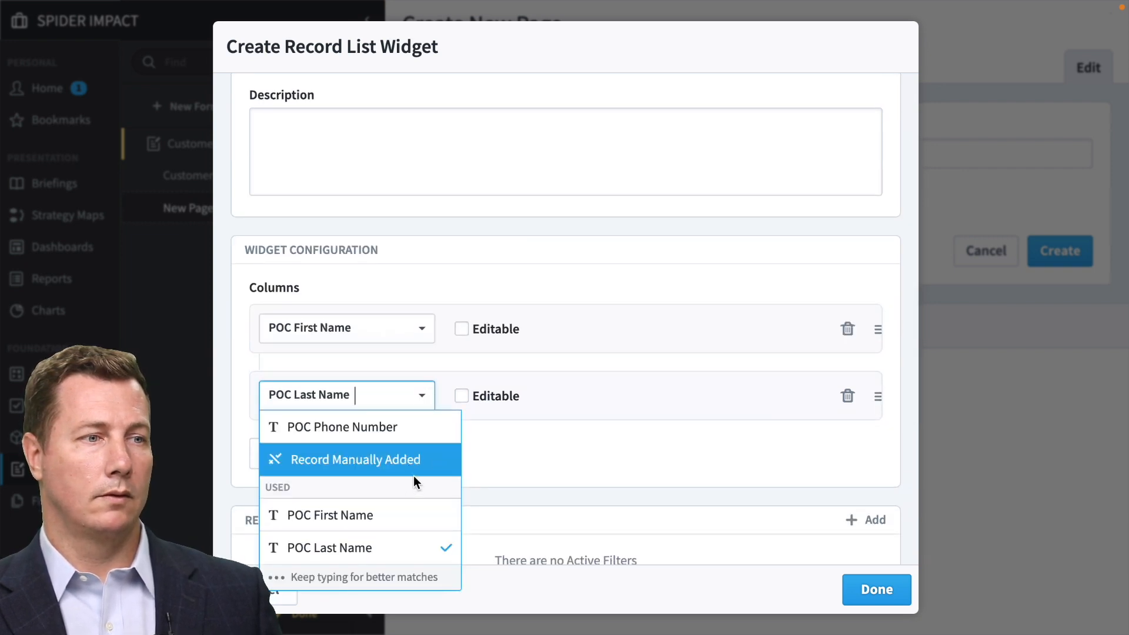
scroll(412, 480, "up", 3)
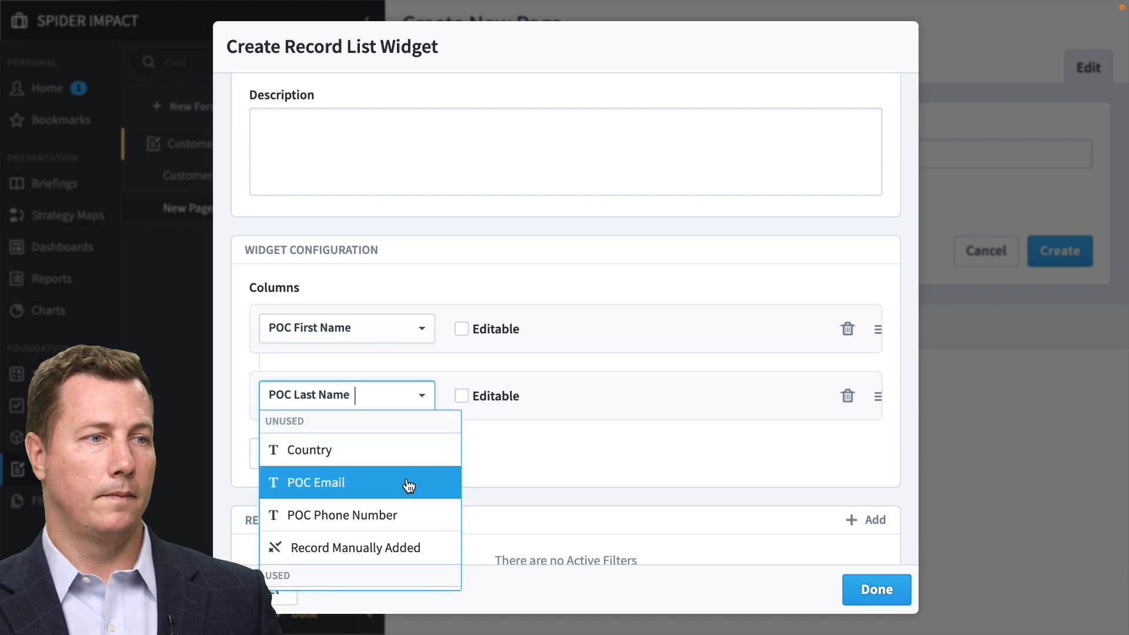
left_click(410, 455)
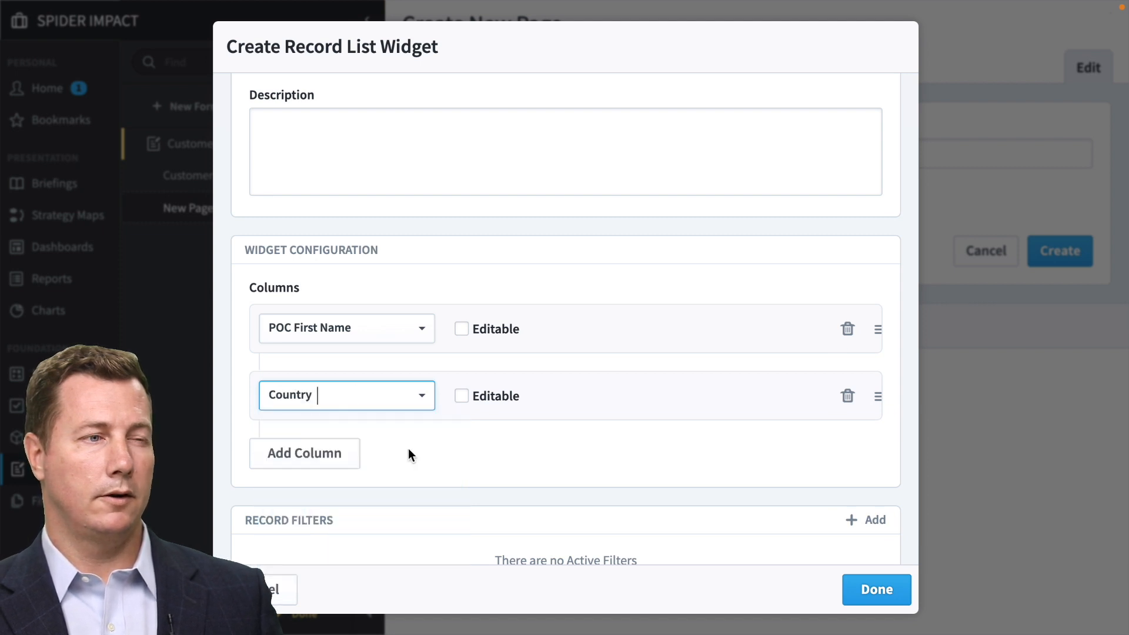
left_click(416, 400)
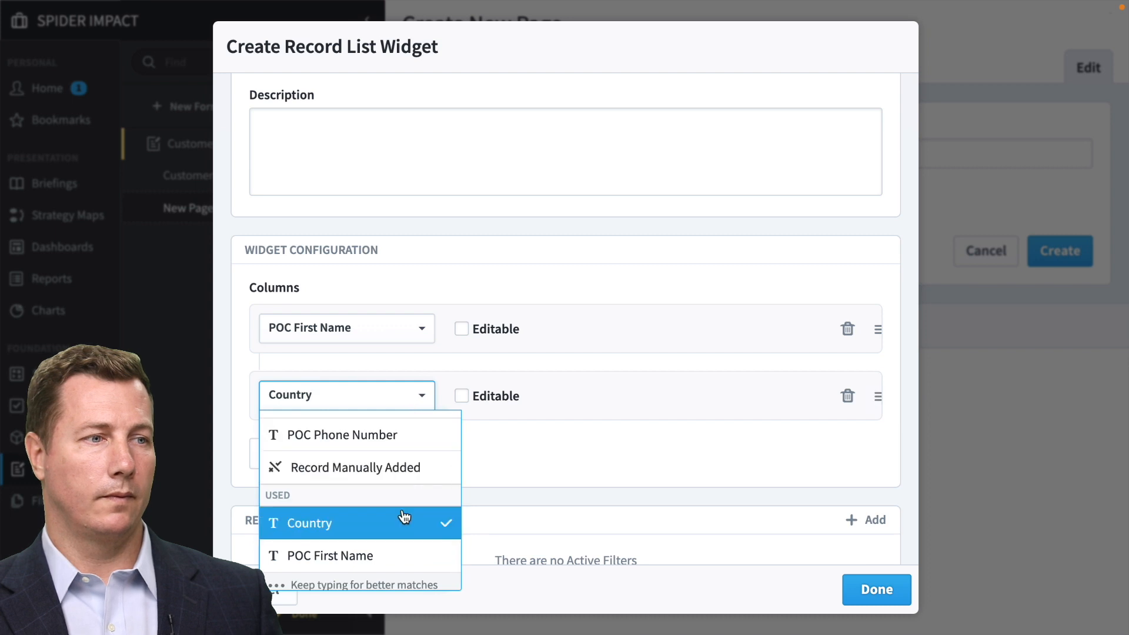
scroll(403, 515, "up", 2)
left_click(407, 492)
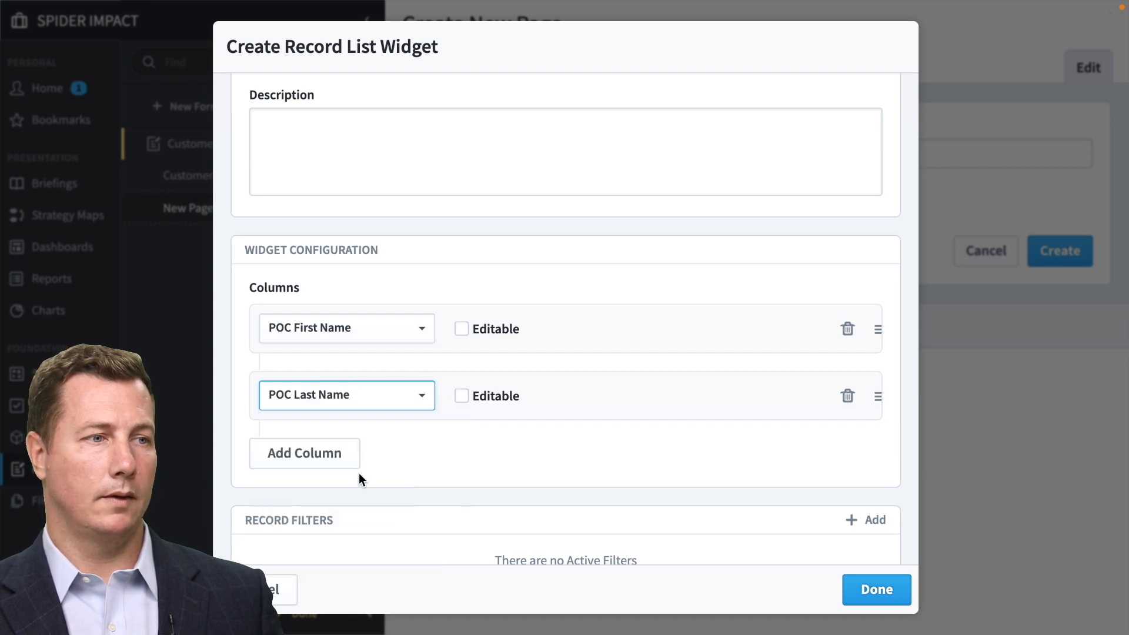
Step: Add Country as the third column of the record list and finish the widget
left_click(326, 451)
left_click(421, 462)
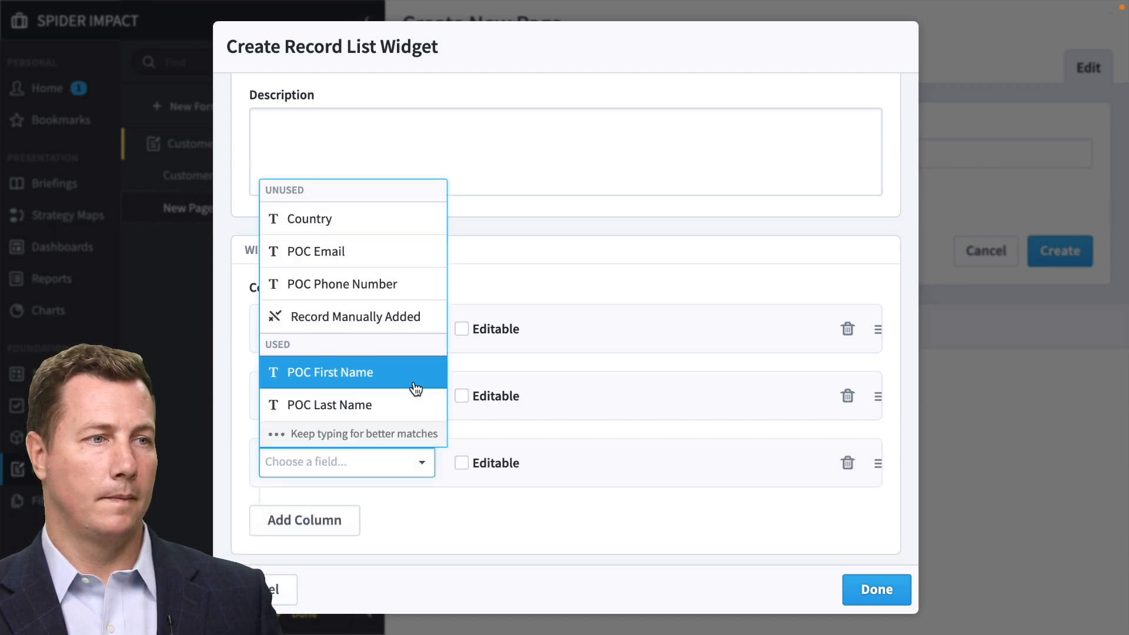
left_click(366, 233)
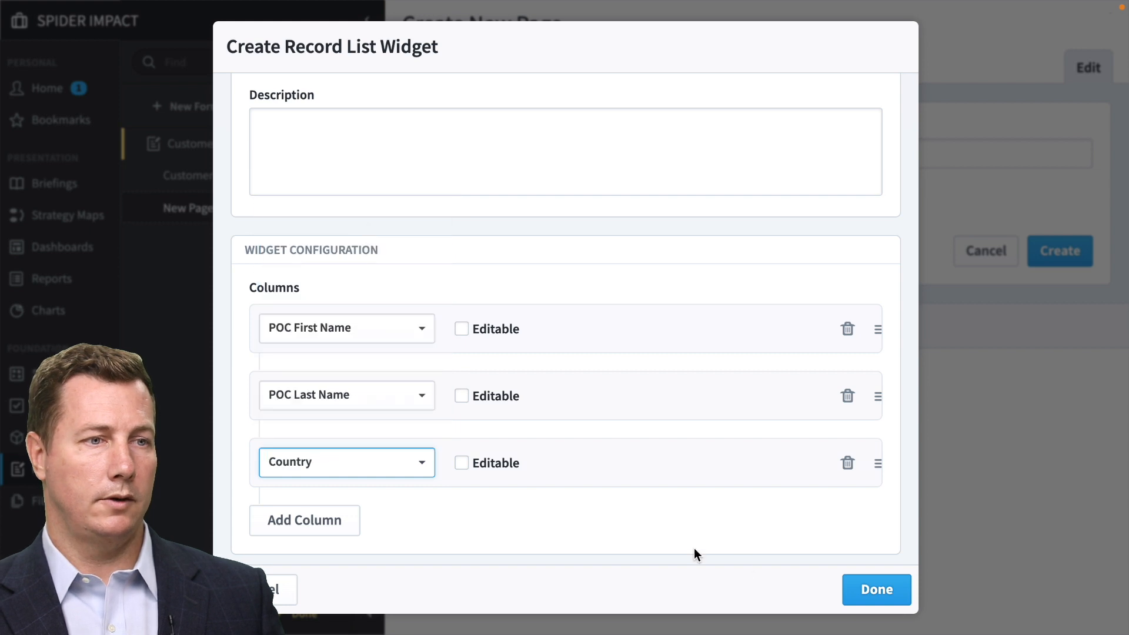
scroll(626, 379, "down", 5)
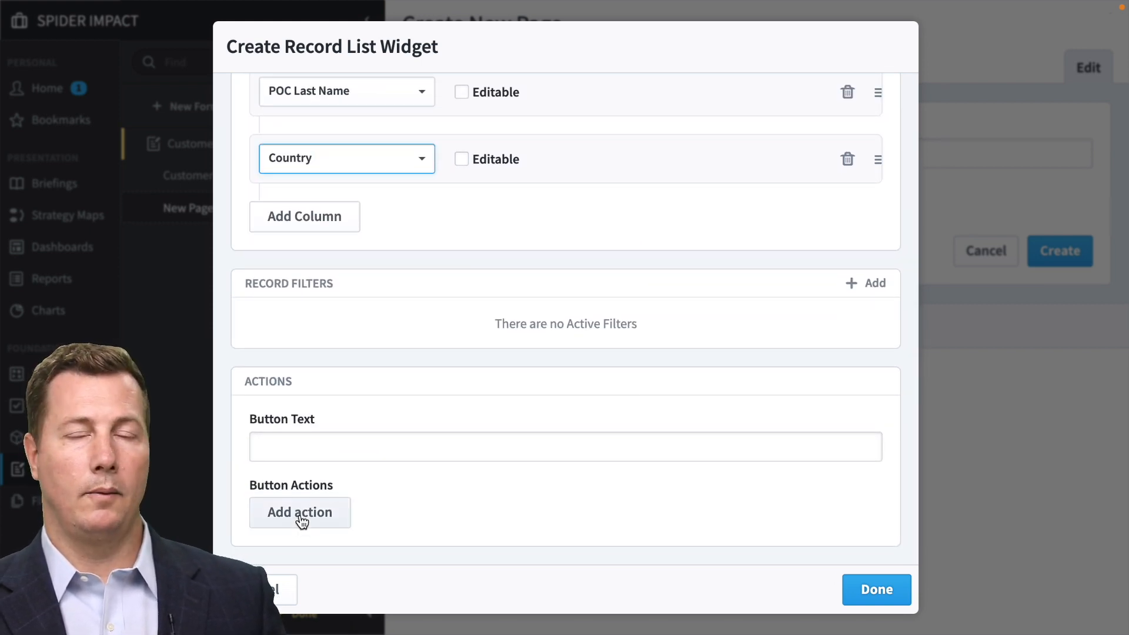
left_click(870, 590)
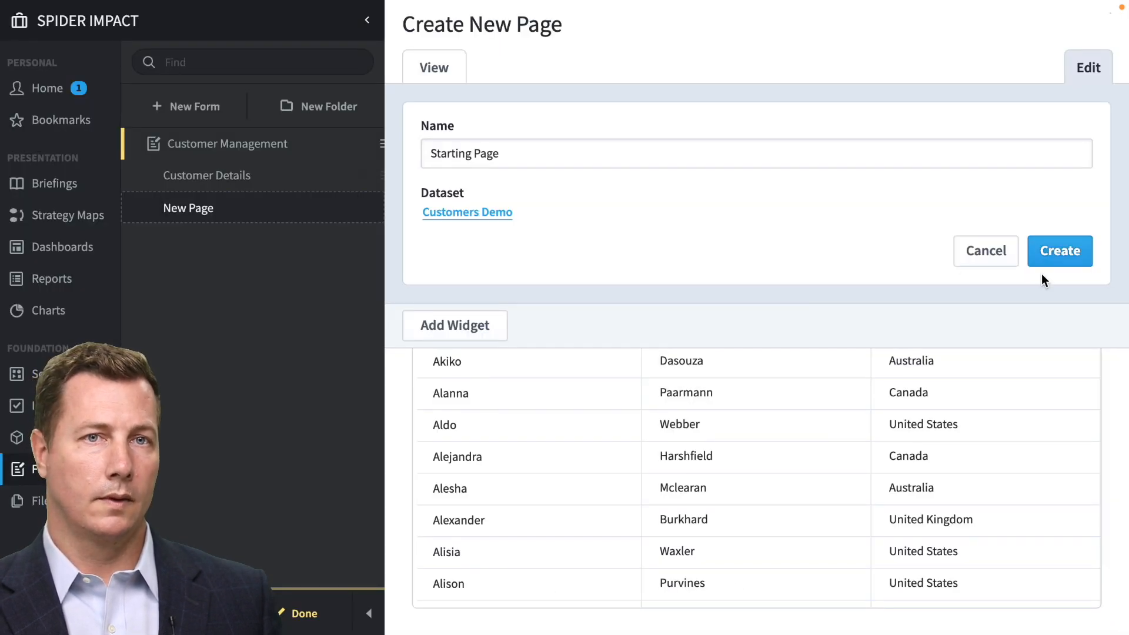
Step: Create Starting Page and move it above Customer Details in the Customer Management form
left_click(1054, 254)
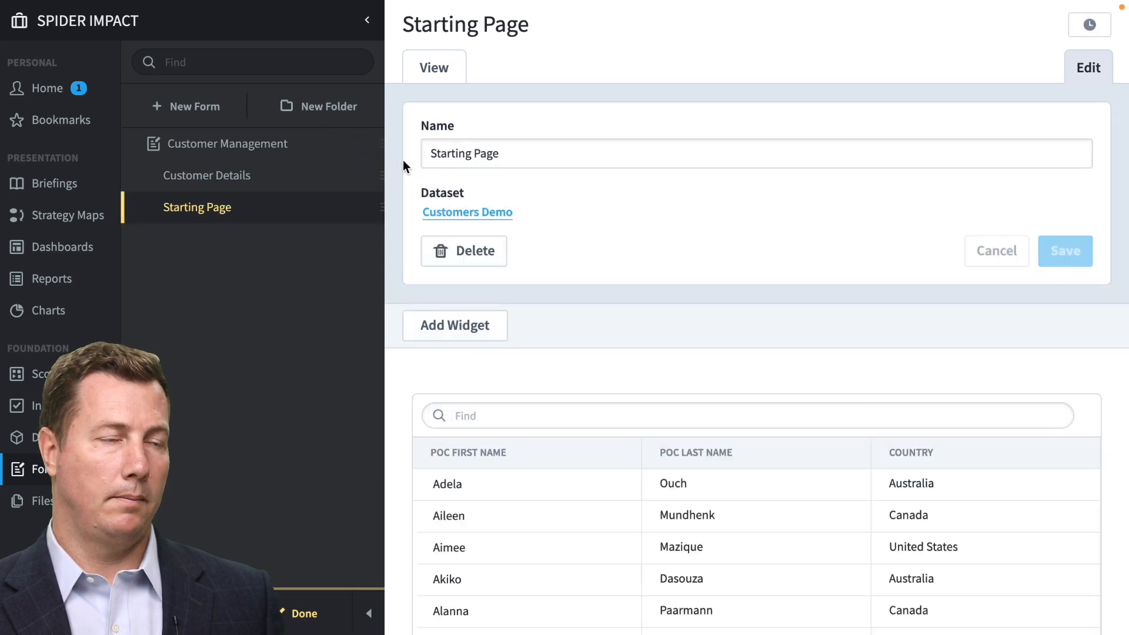
left_click_drag(270, 209, 270, 179)
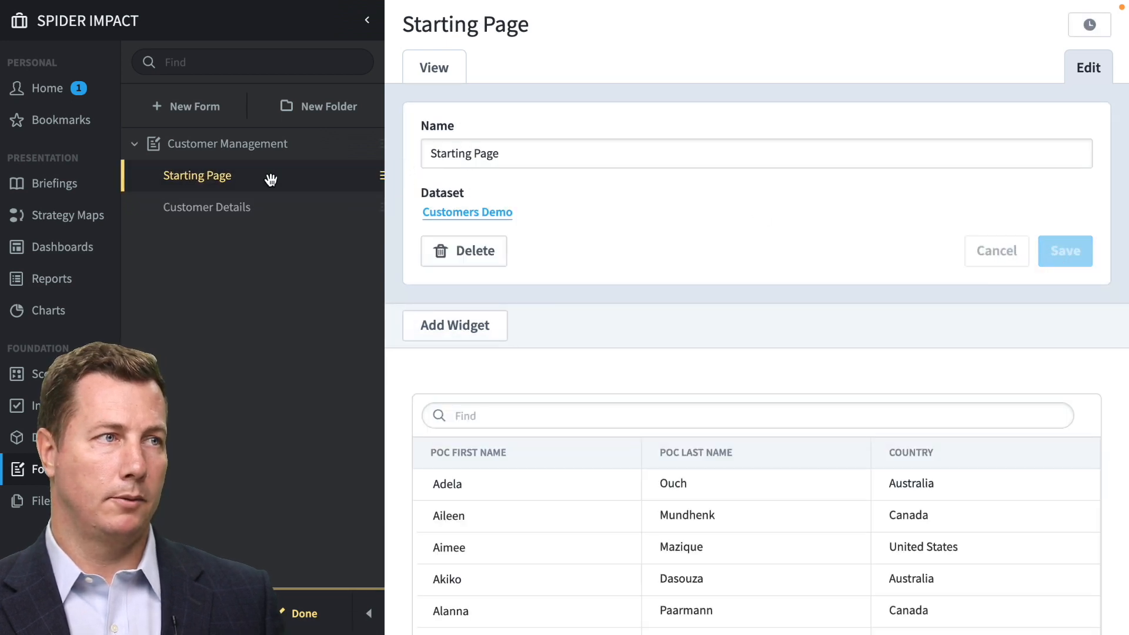
Step: Set the Customer Management form's starting page to Starting Page and save the form
left_click(292, 147)
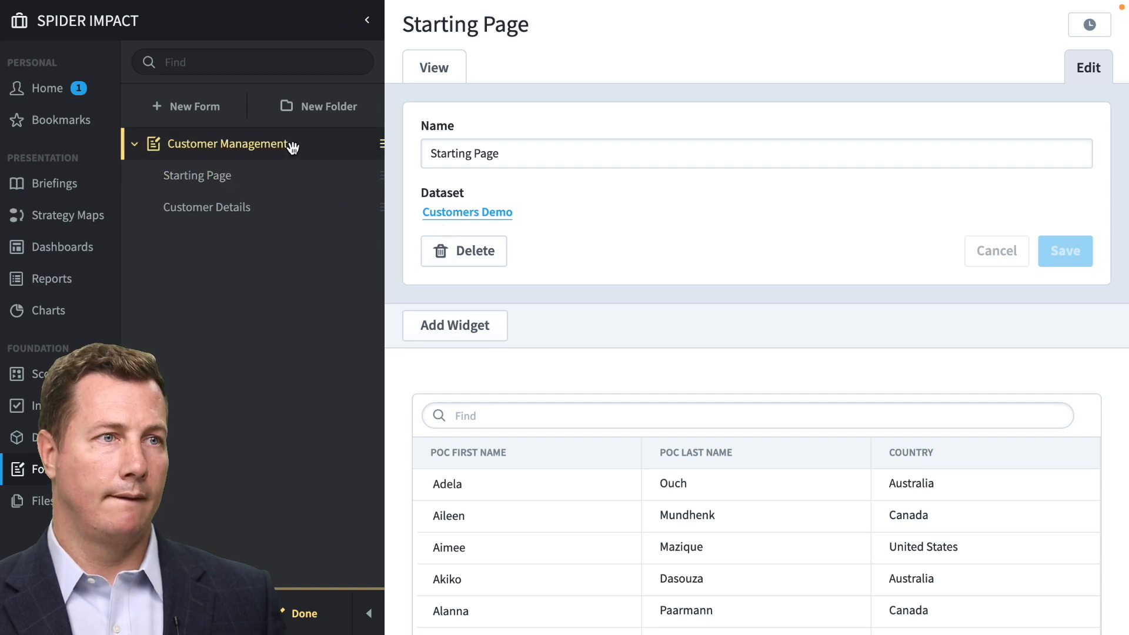
left_click(582, 233)
left_click(580, 261)
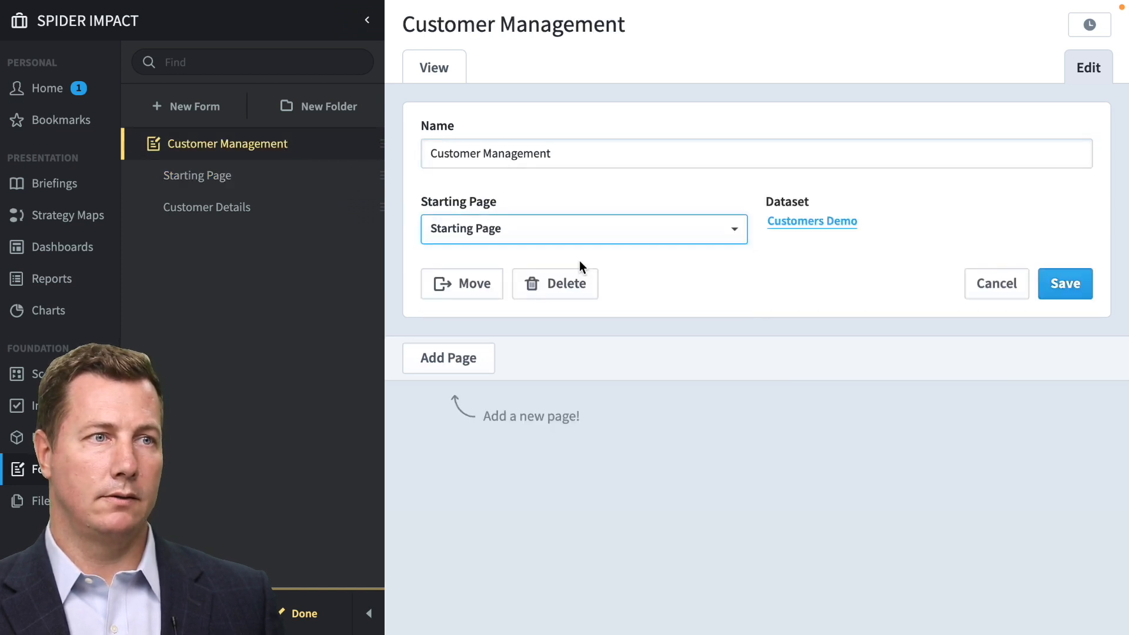
left_click(1061, 283)
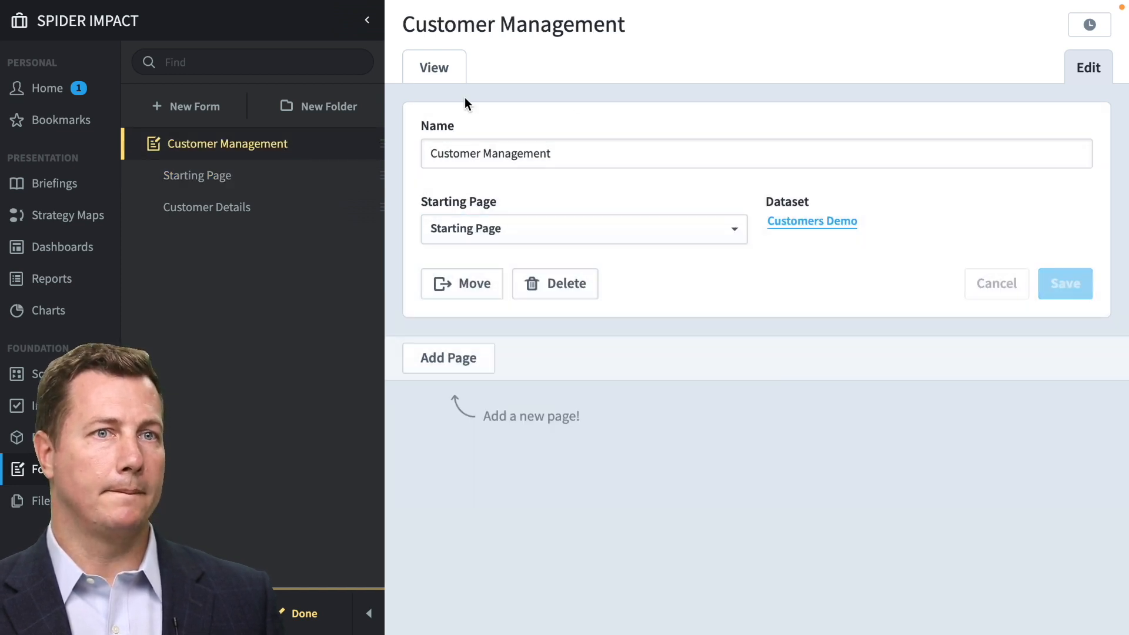
Step: View the Customer Management form, search its customer list for "sco", and clear the search
left_click(424, 73)
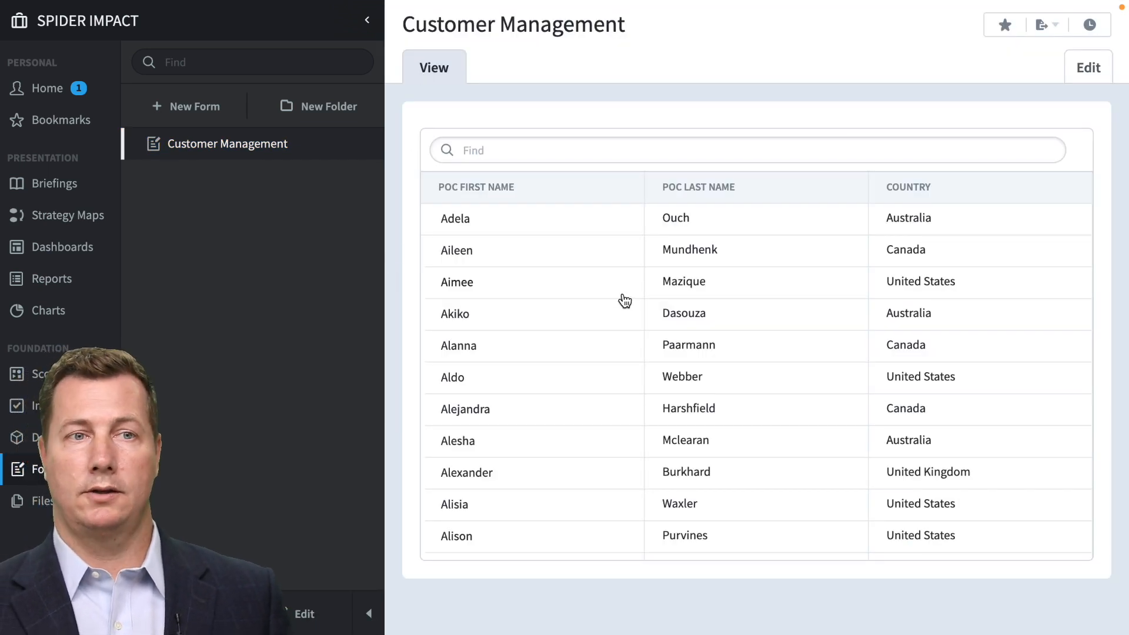
left_click(727, 151)
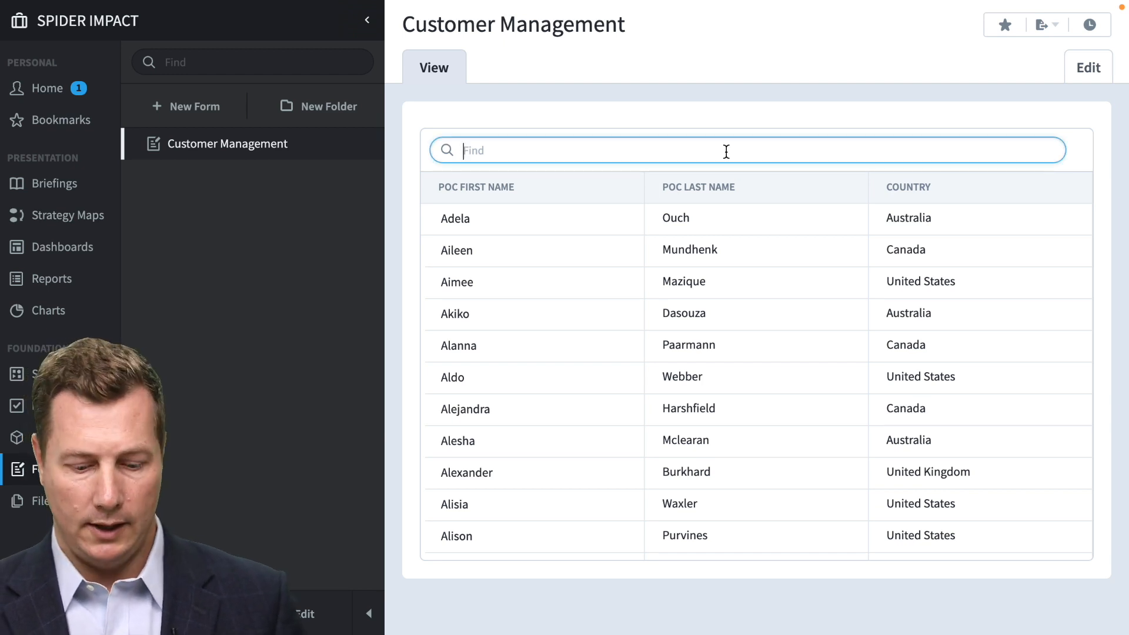
type("sco")
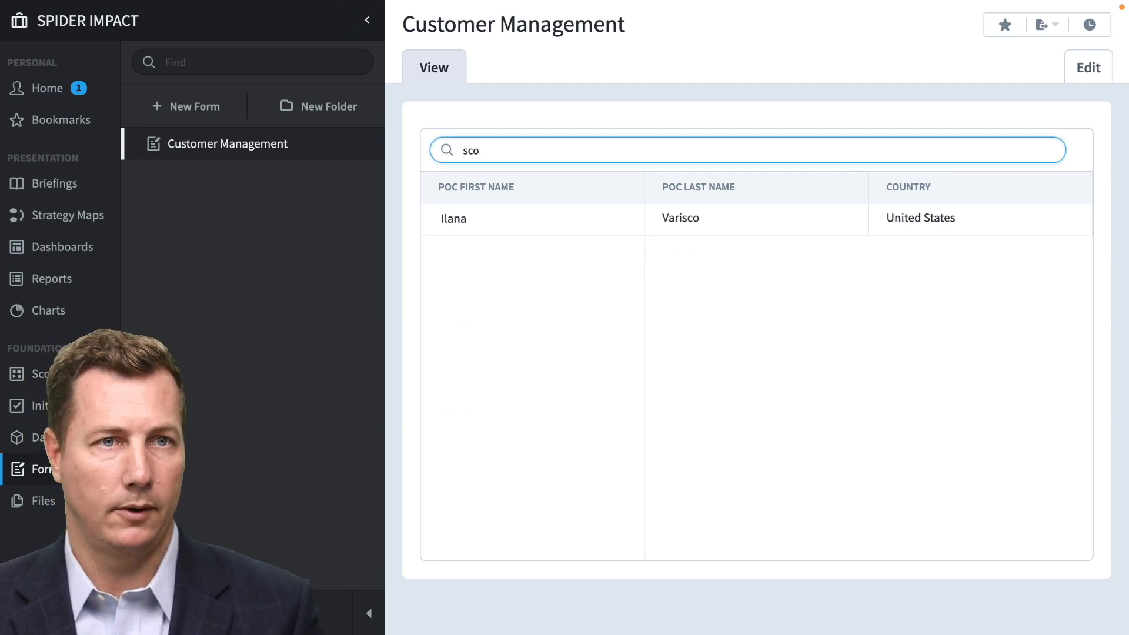
key("BackSpace")
key("BackSpace")
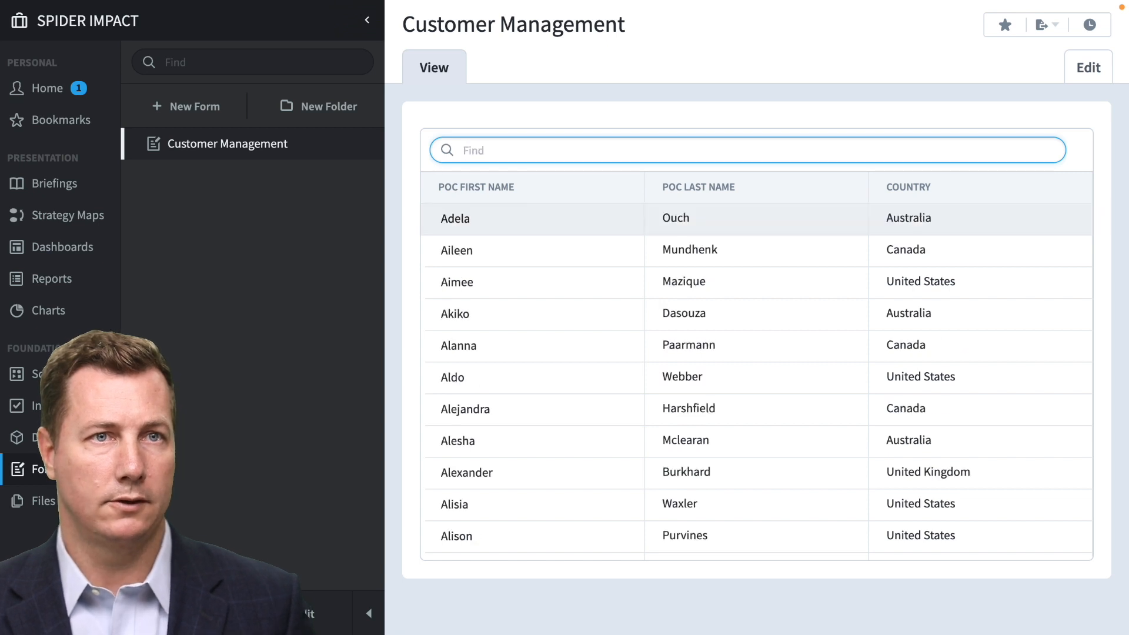
Step: Edit the record list widget on Starting Page and set its action button text to "Edit Customer"
left_click(1092, 68)
left_click(277, 217)
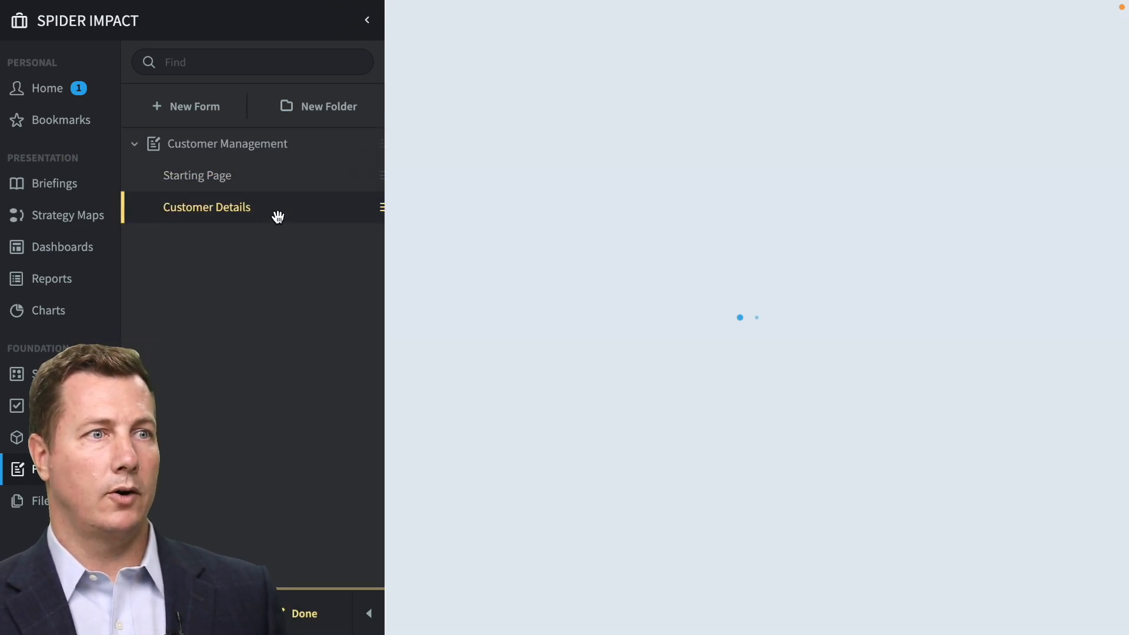
left_click(213, 179)
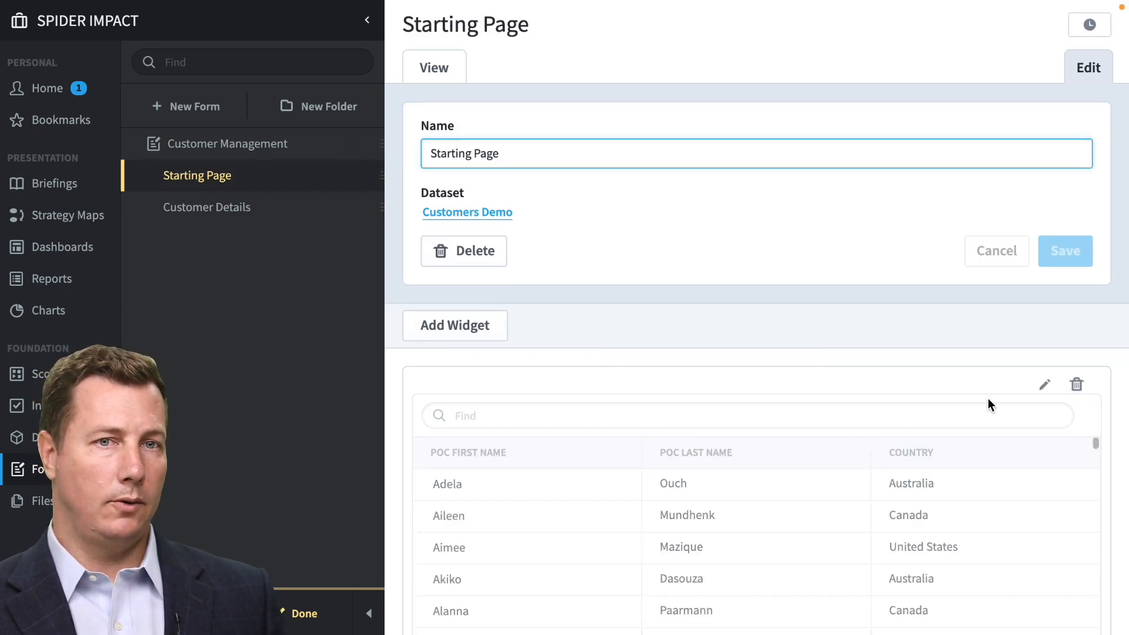
left_click(1045, 385)
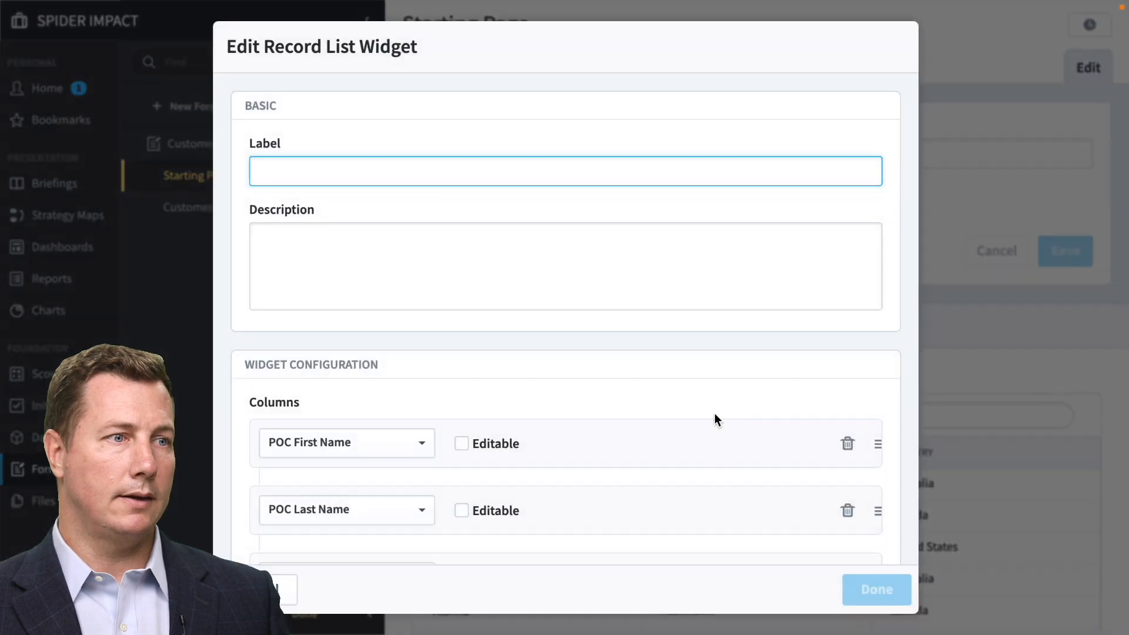
scroll(622, 439, "down", 4)
scroll(317, 537, "down", 3)
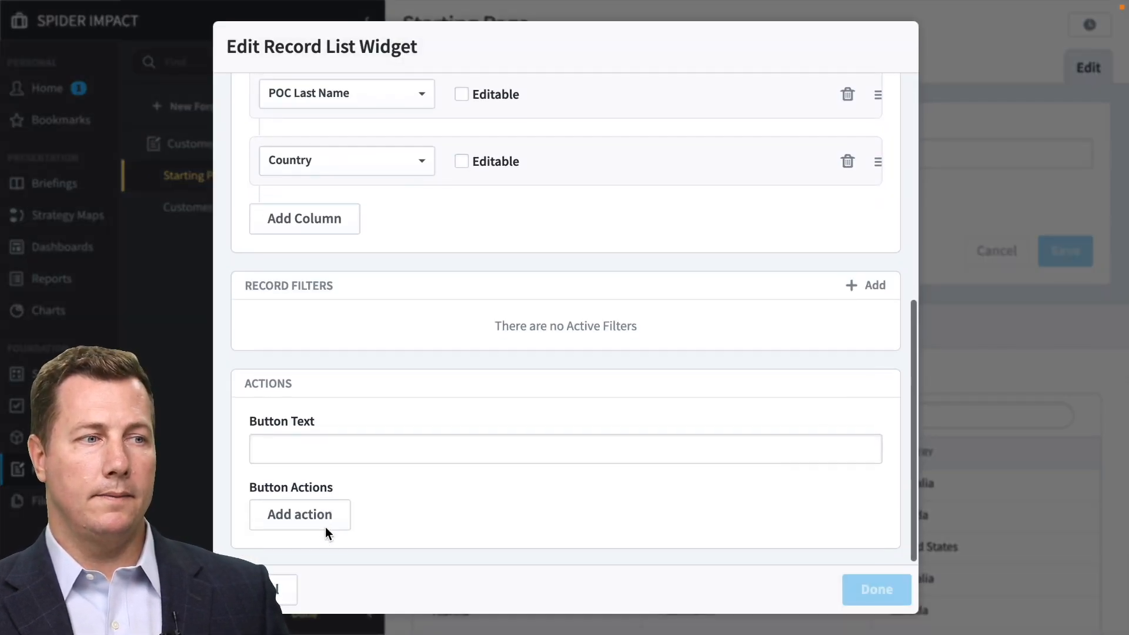
left_click(299, 445)
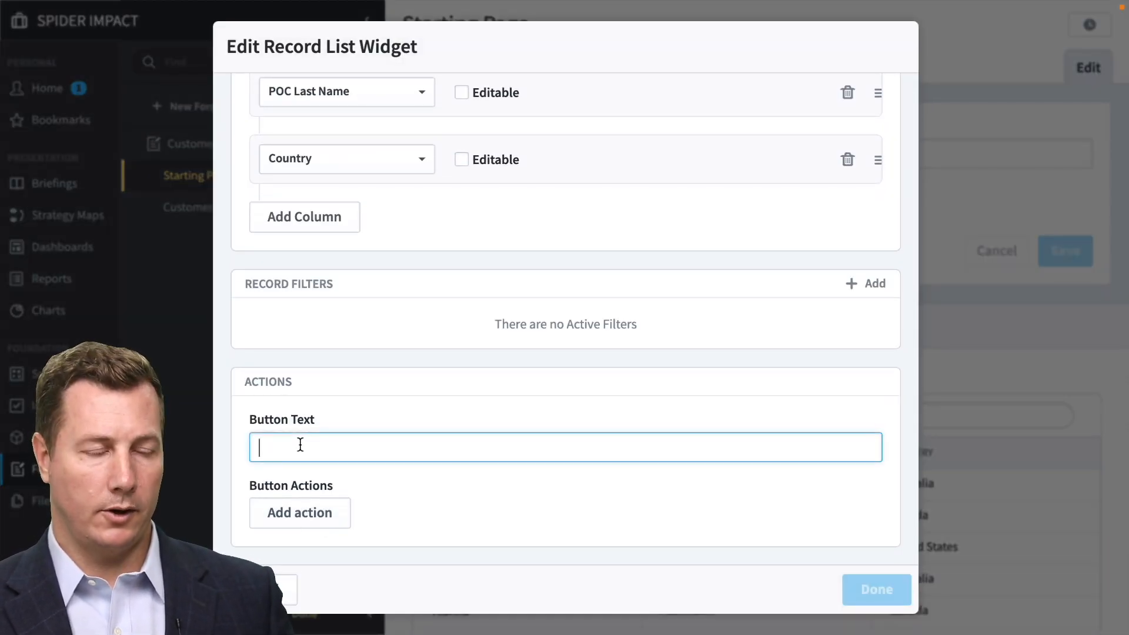
type("Edit C")
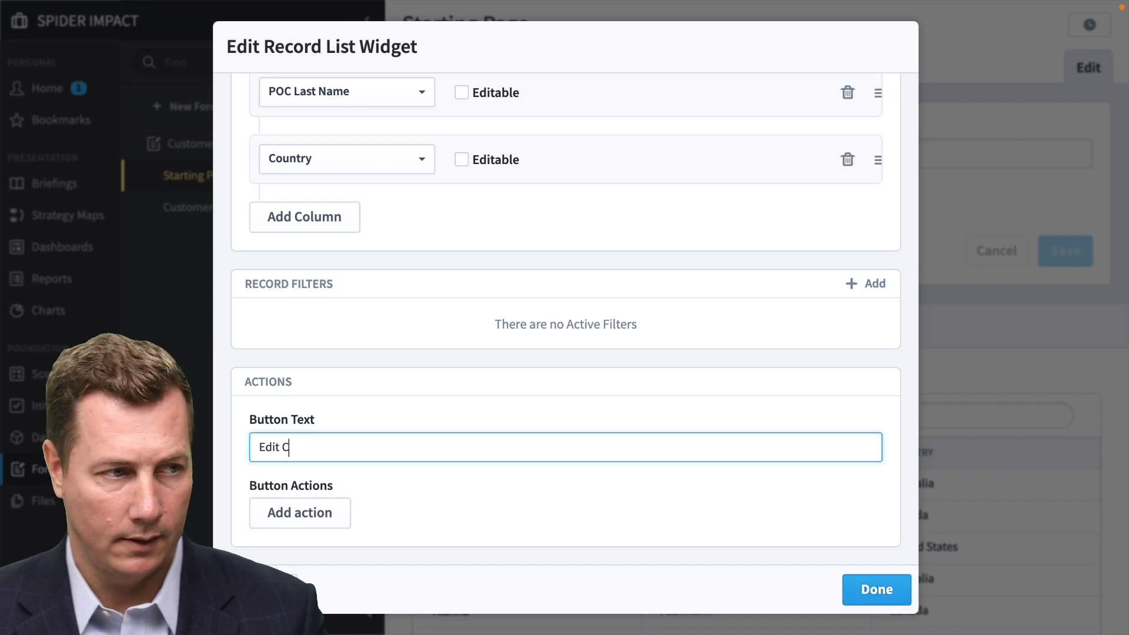
type("ustomer")
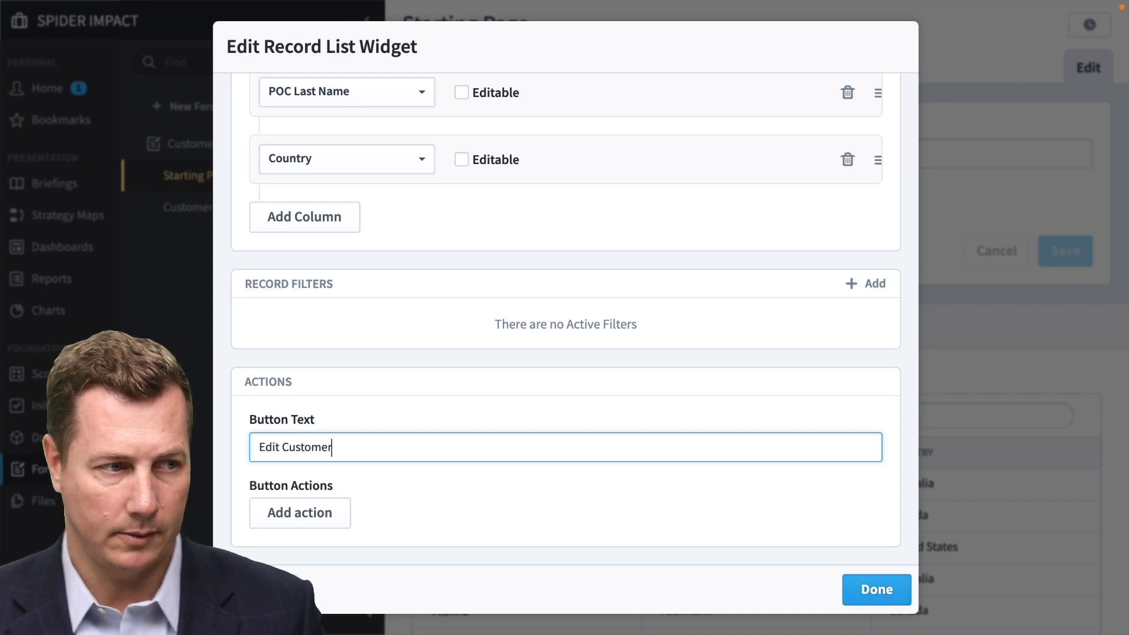
Step: Add a button action that goes to the Customer Details form page, finish the record list widget, and save Starting Page
left_click(321, 519)
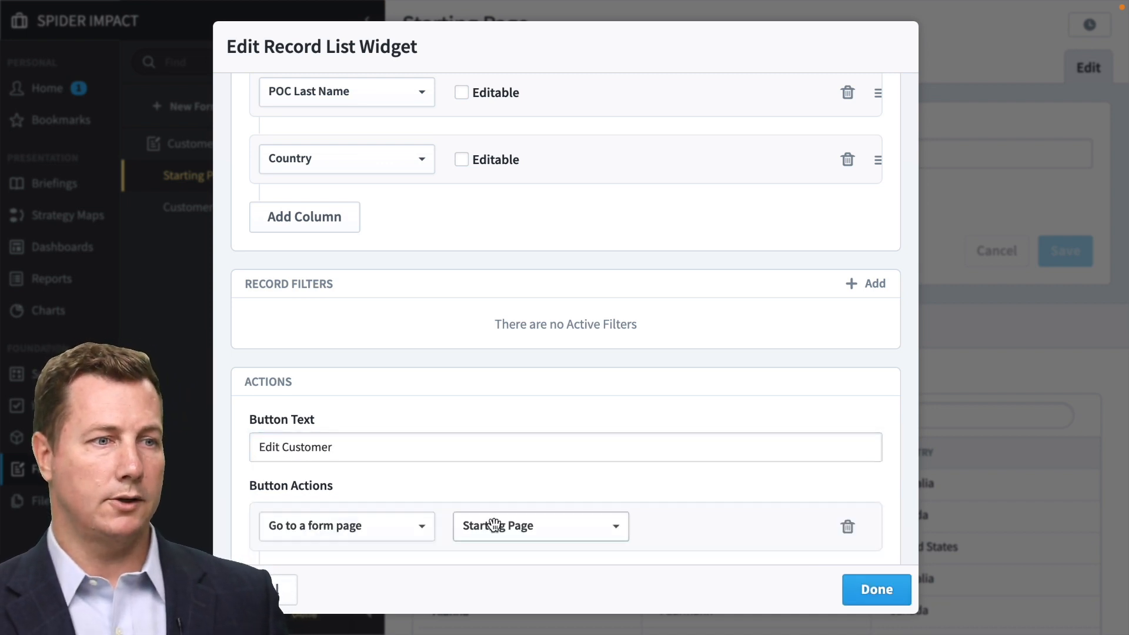
scroll(545, 480, "down", 1)
left_click(544, 460)
left_click(549, 514)
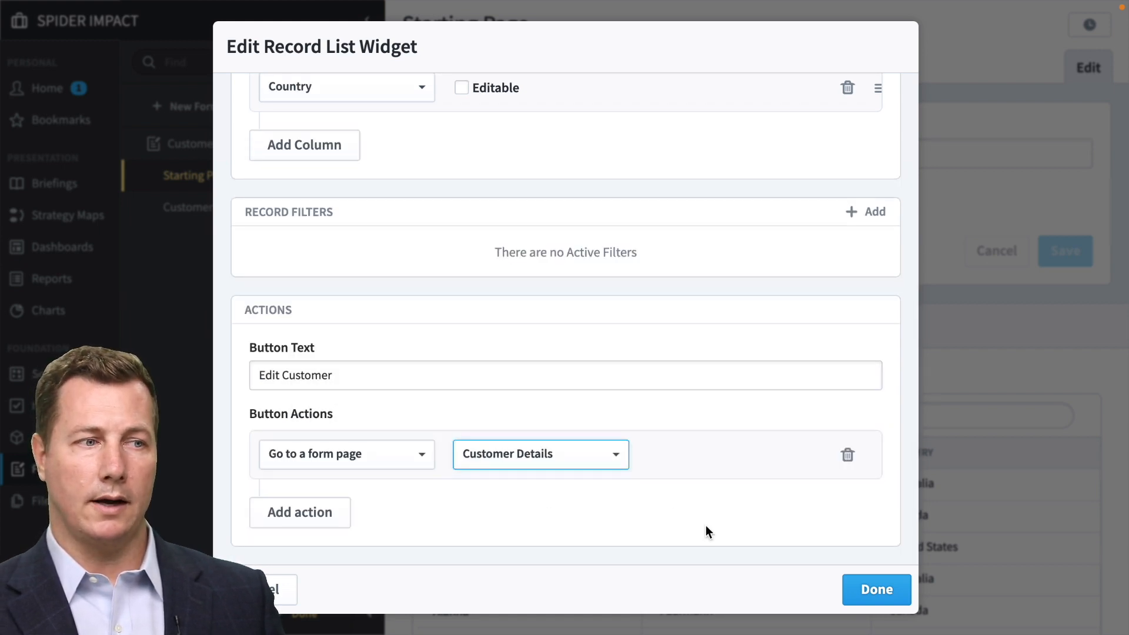
left_click(869, 586)
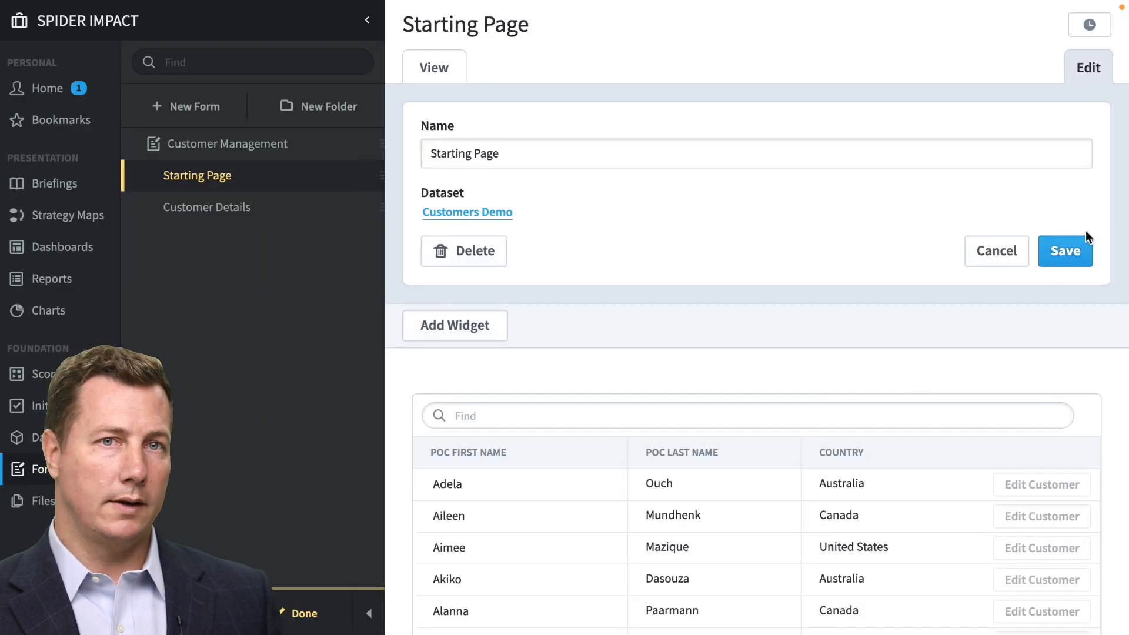
left_click(1065, 252)
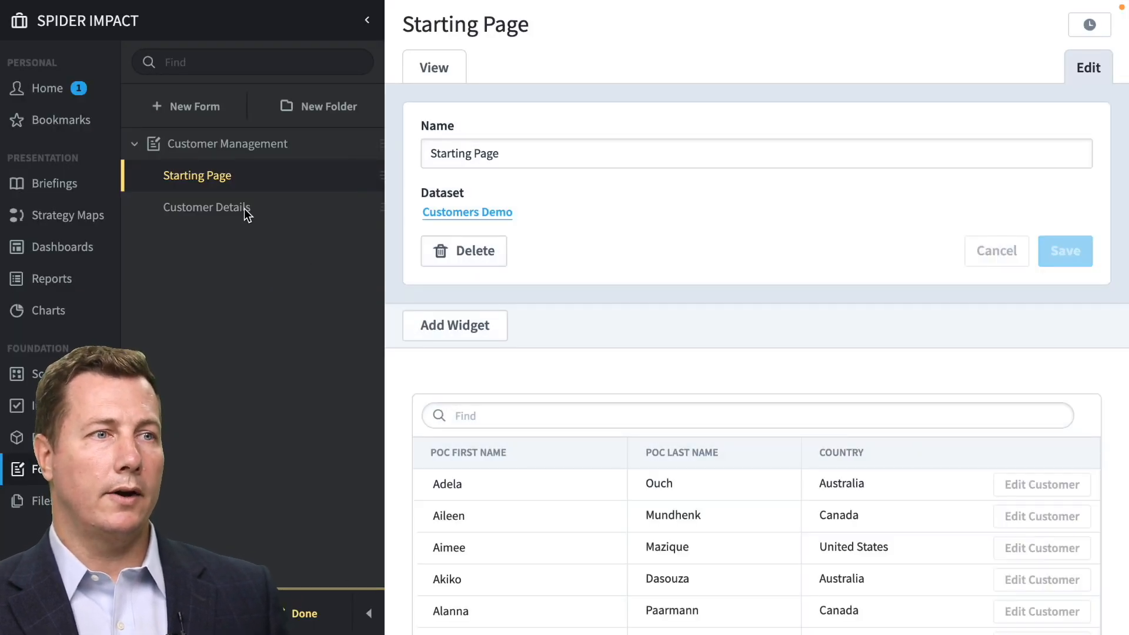
Step: Give the Save Customer button on Customer Details a second action, Go to a form page with Starting Page, and save the page
left_click(245, 207)
scroll(671, 432, "down", 1)
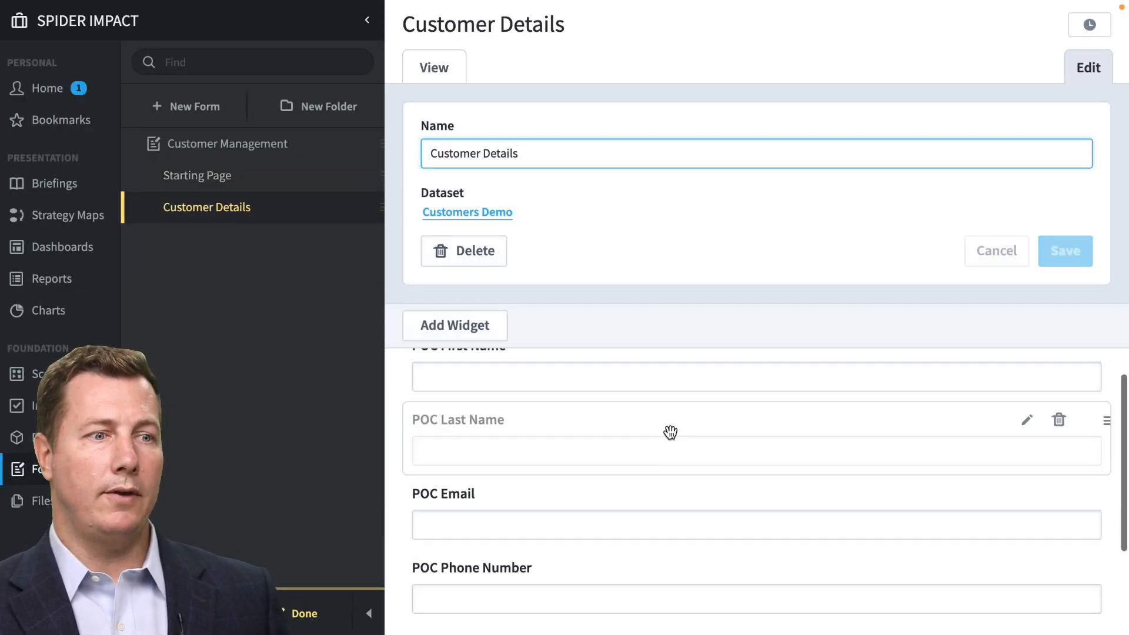
scroll(671, 433, "down", 3)
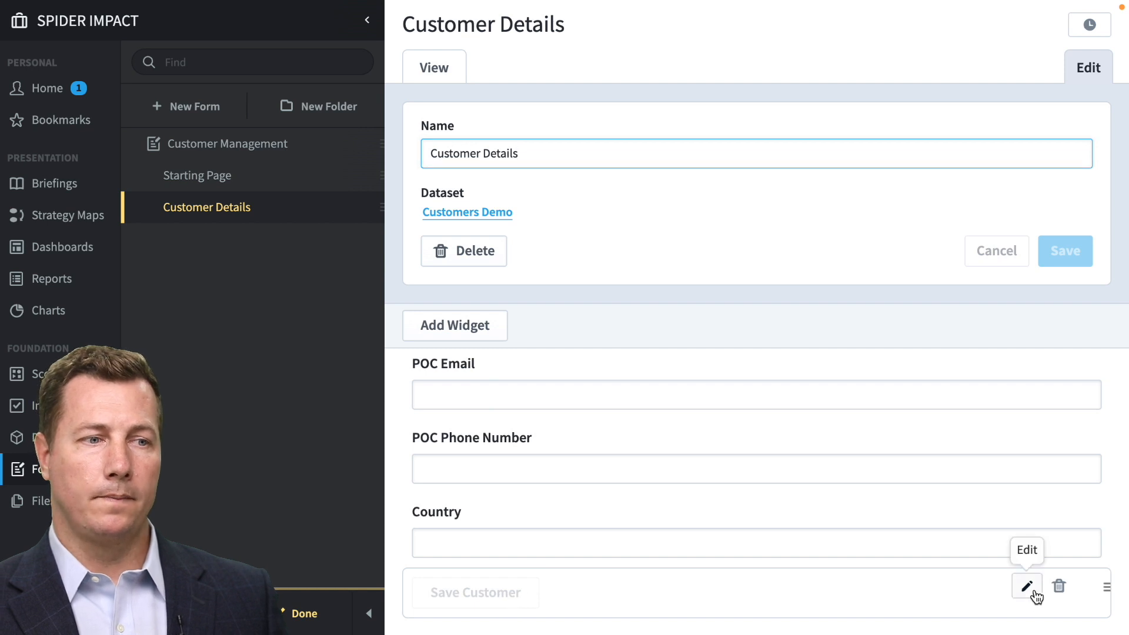
left_click(1035, 592)
scroll(716, 512, "down", 1)
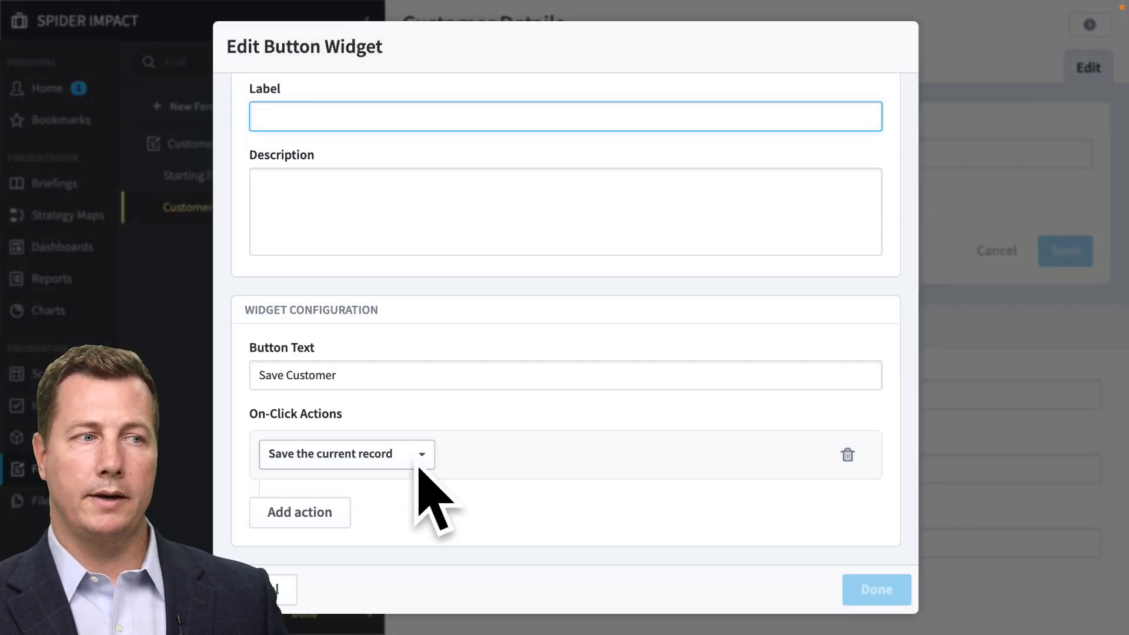
left_click(312, 510)
scroll(436, 522, "down", 1)
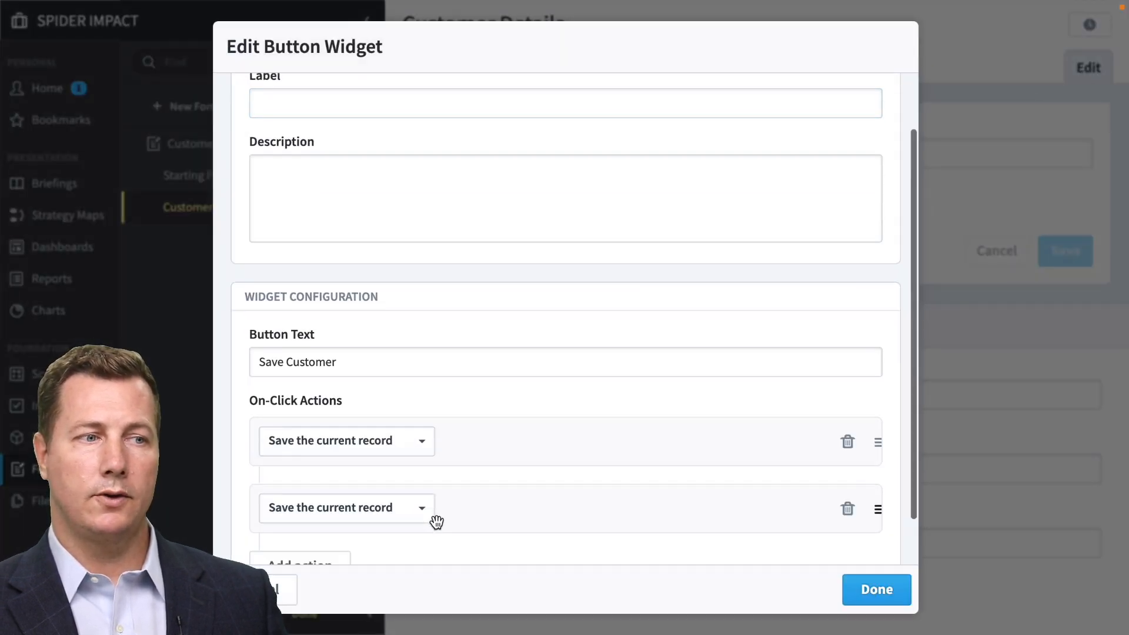
left_click(418, 454)
left_click(423, 549)
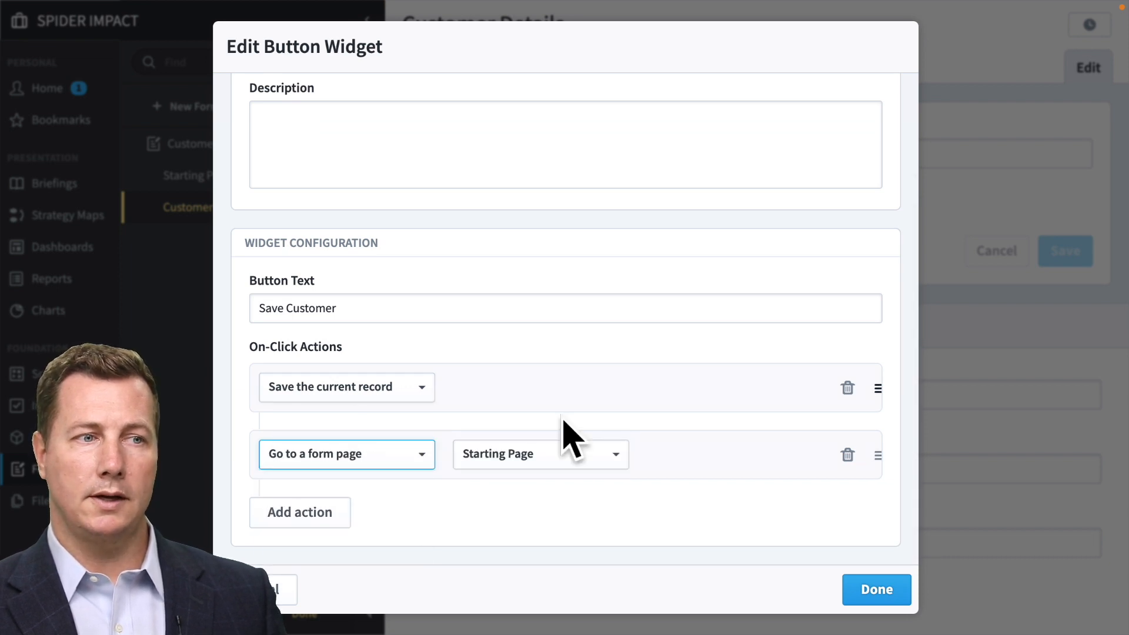
left_click(885, 595)
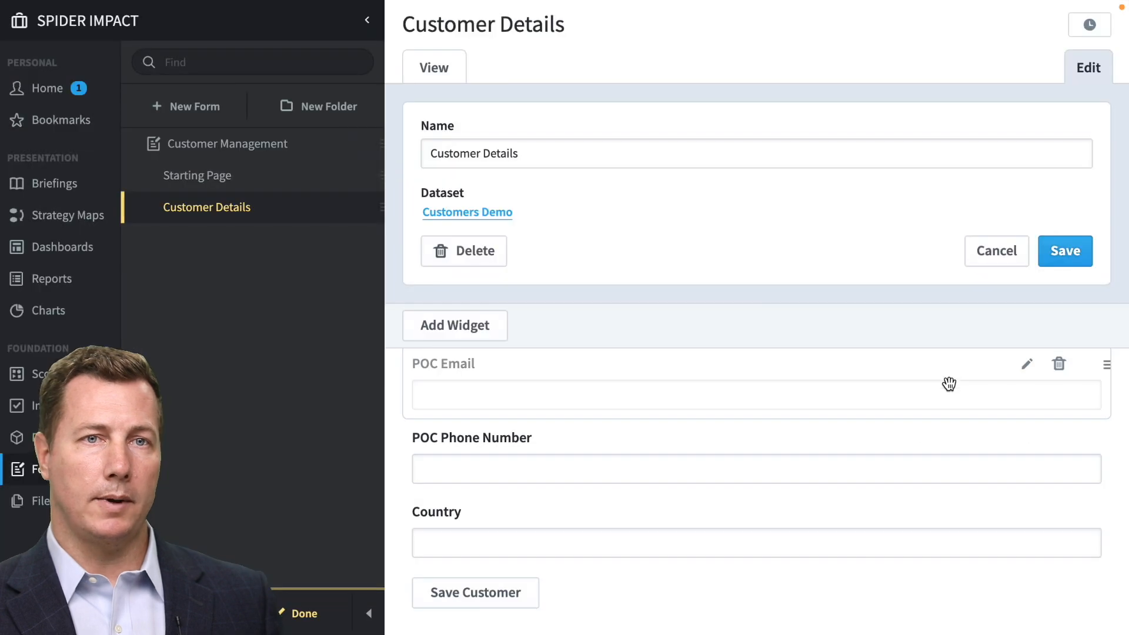
left_click(1066, 262)
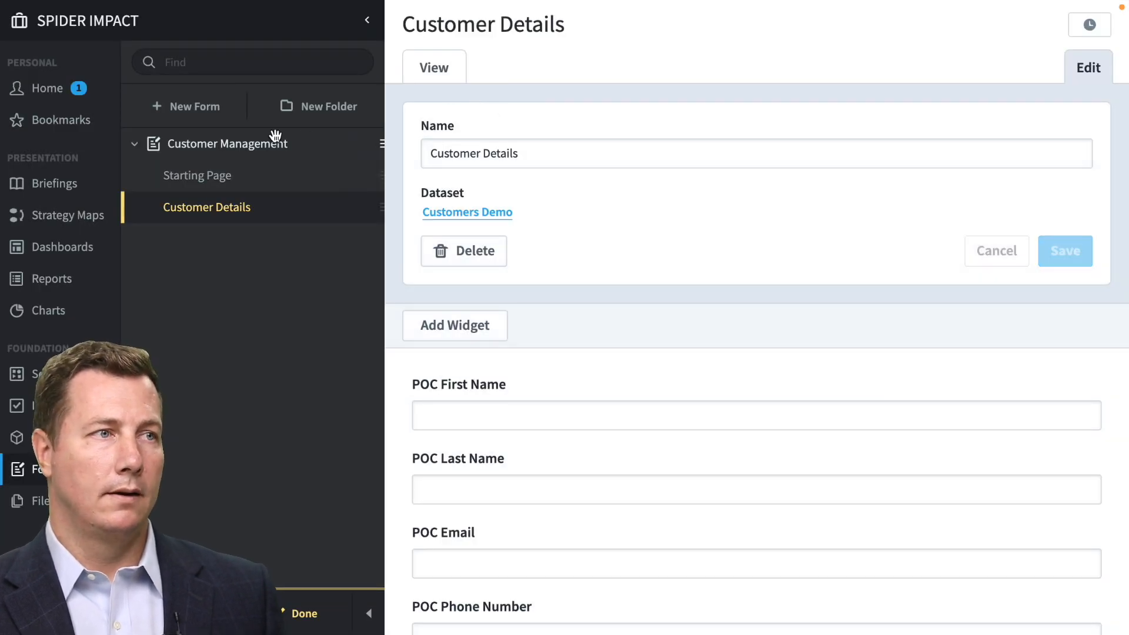
Step: View the Customer Management form, filter the customer list by "d", and open the first matching customer for editing
left_click(432, 65)
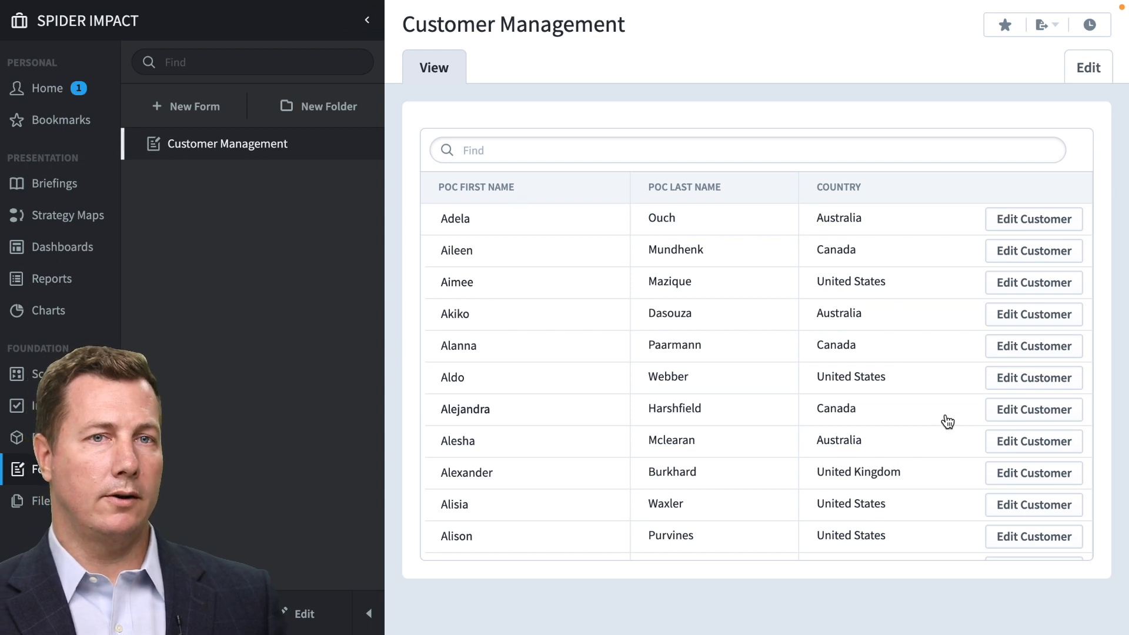
left_click(625, 152)
type("df")
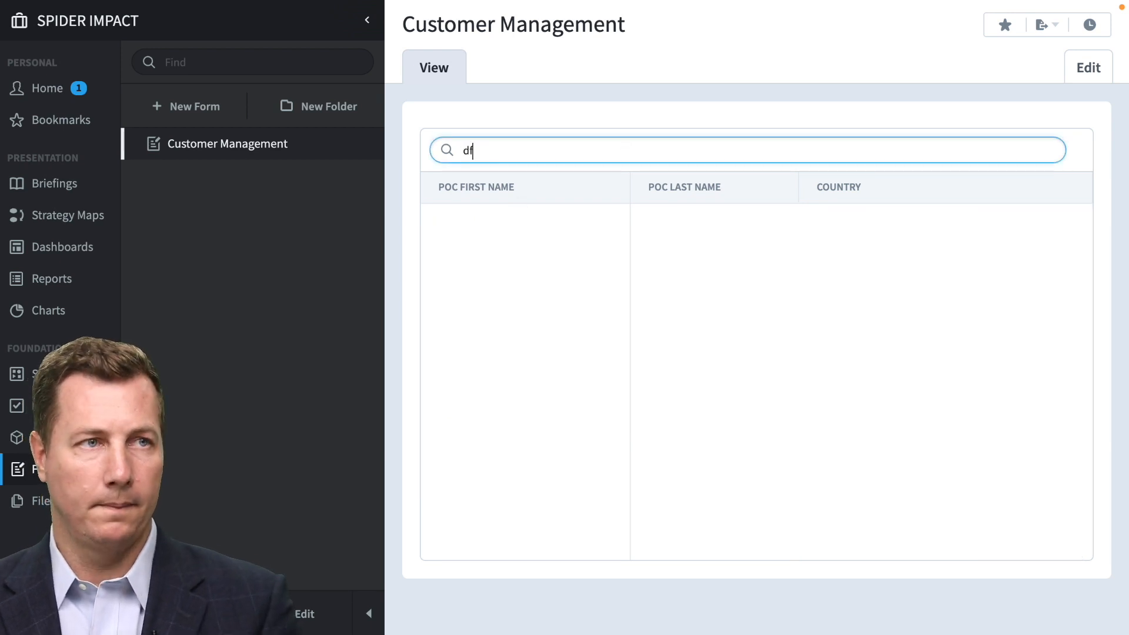
key("BackSpace")
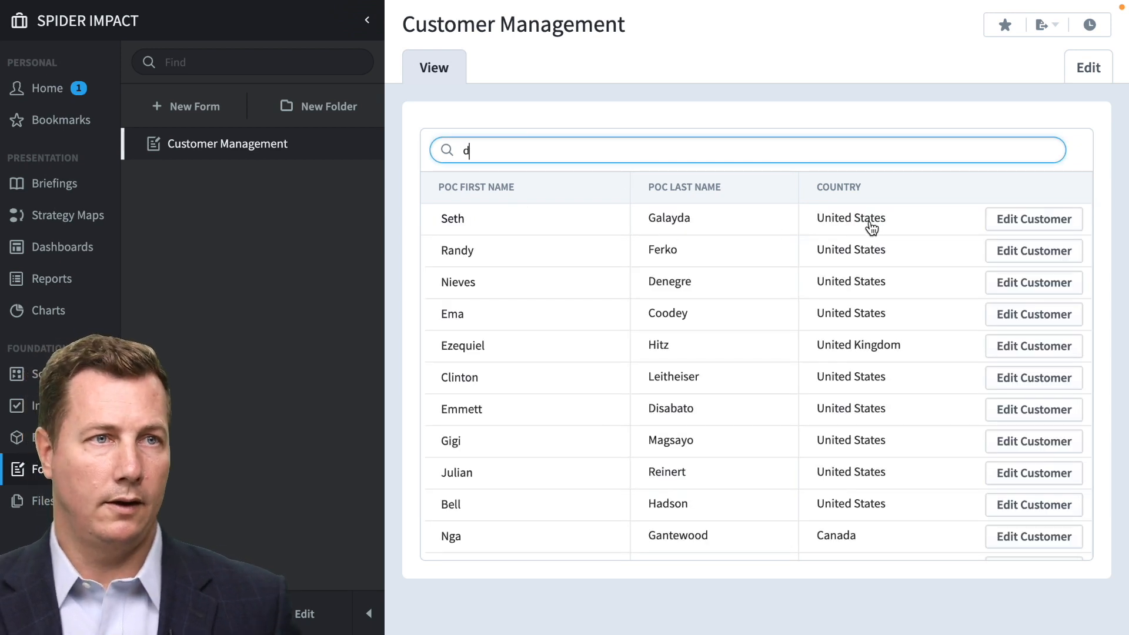
left_click(1019, 224)
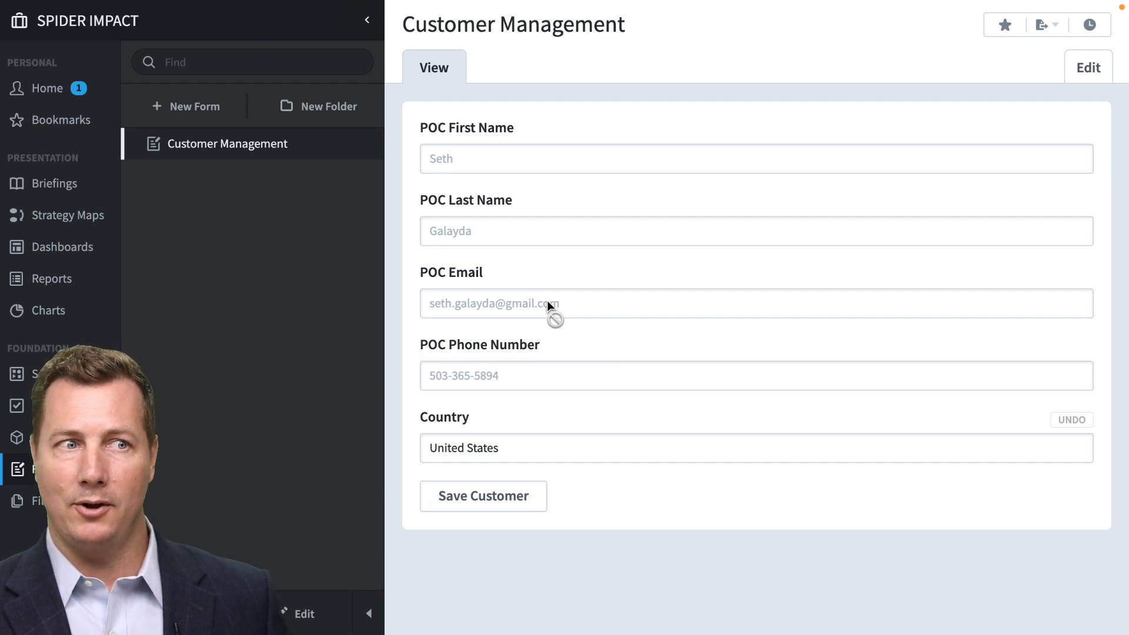
Step: Try replacing the customer's Country with arbitrary text, clear it, and undo the field's edit
left_click(532, 439)
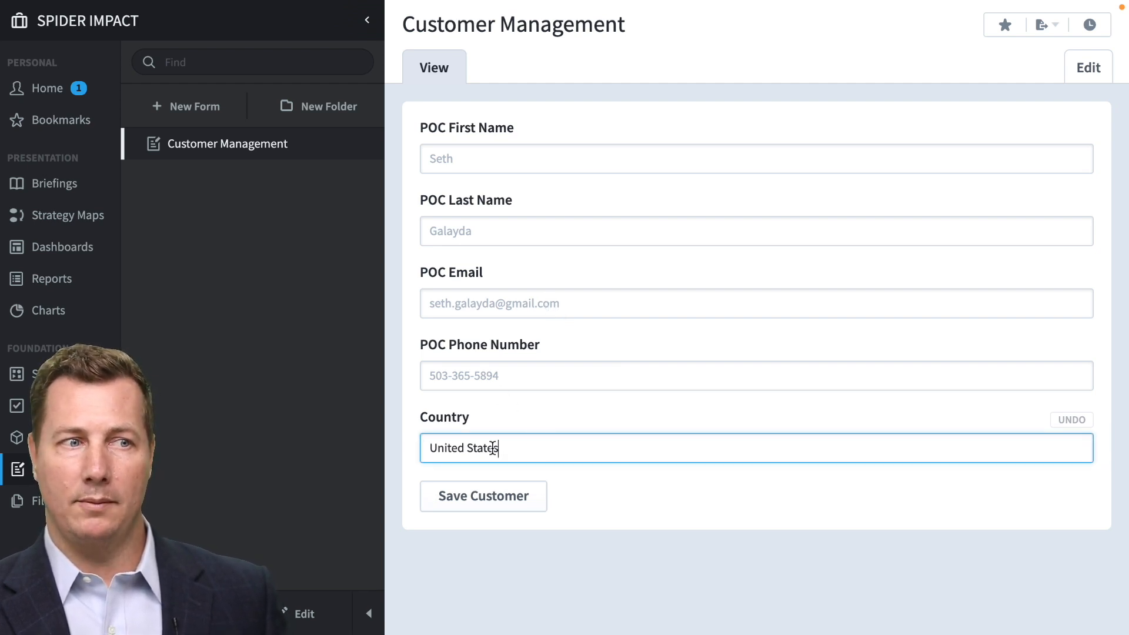
left_click_drag(493, 448, 318, 442)
key("BackSpace")
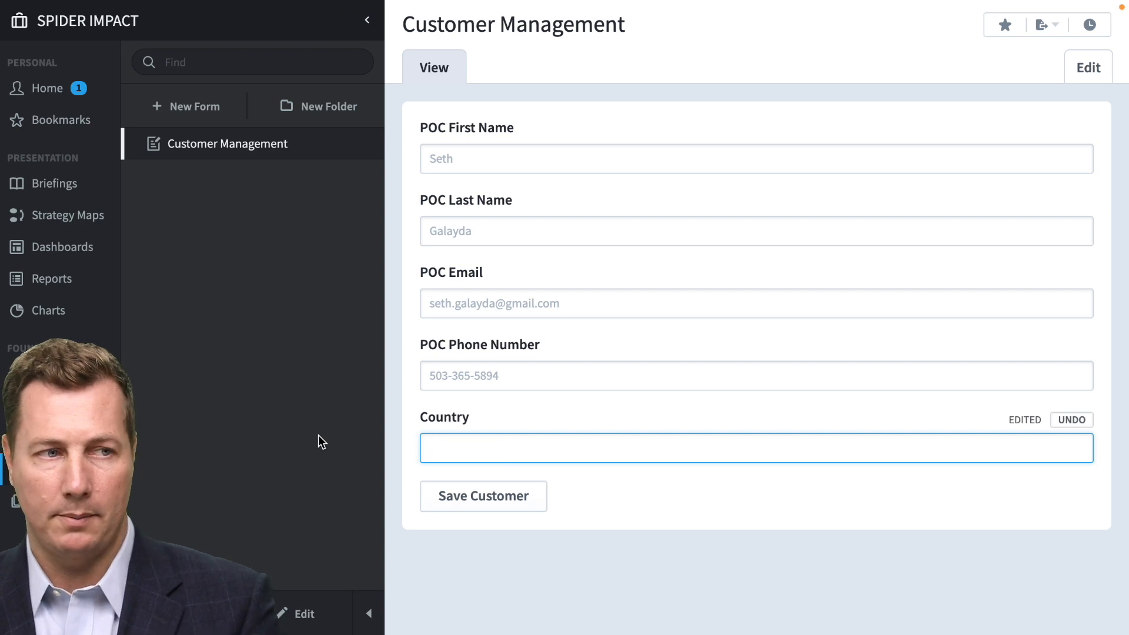
type("fgfgjfg")
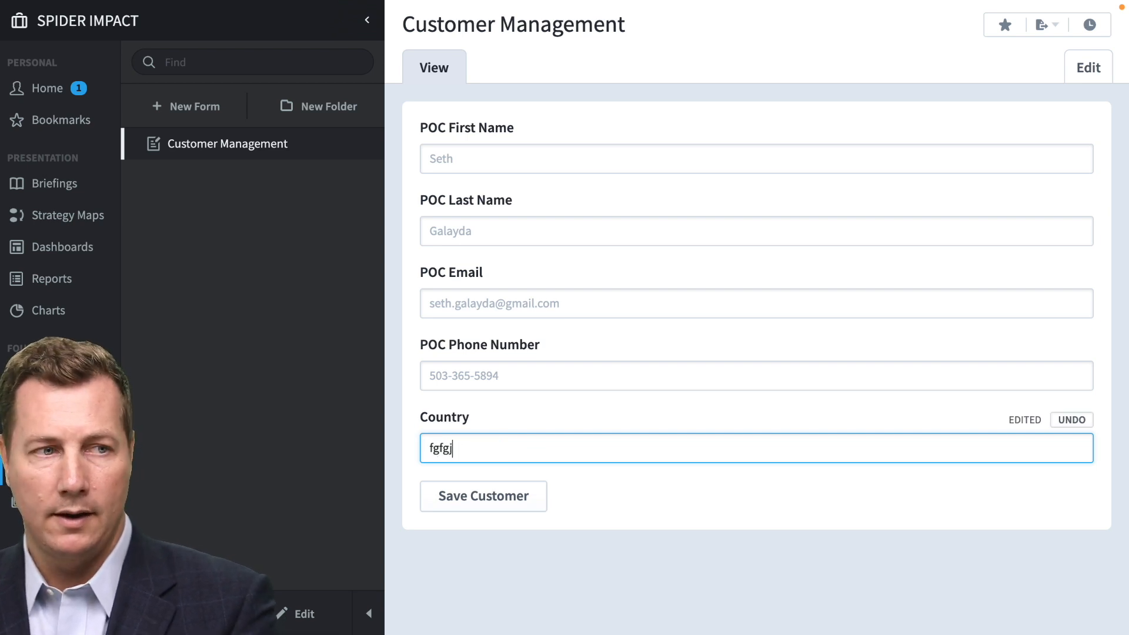
key("BackSpace")
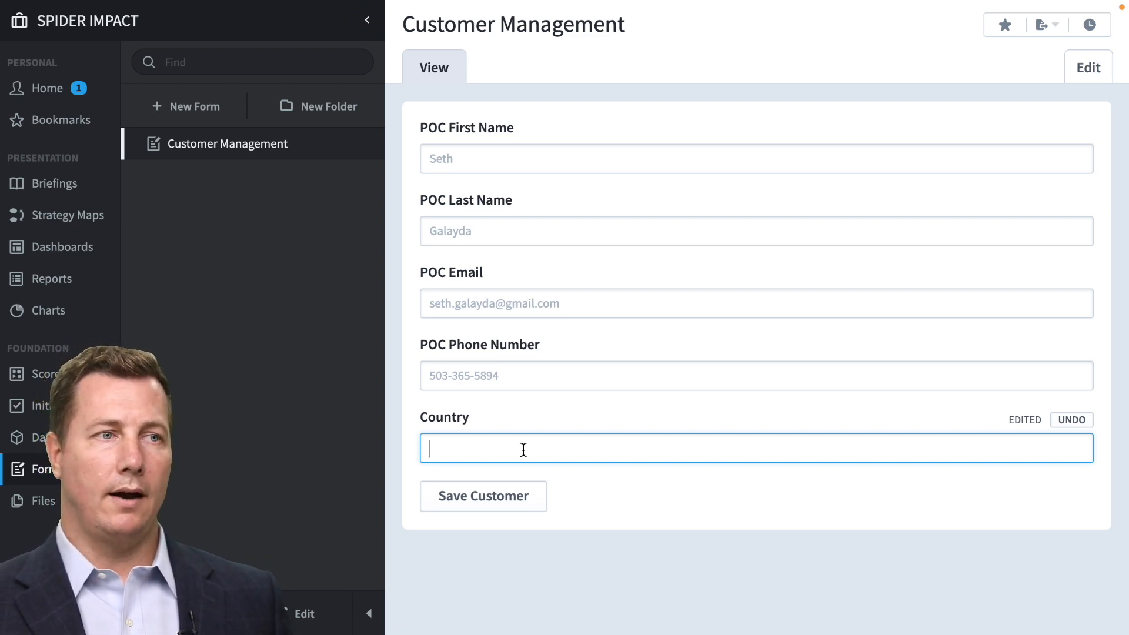
left_click(1067, 419)
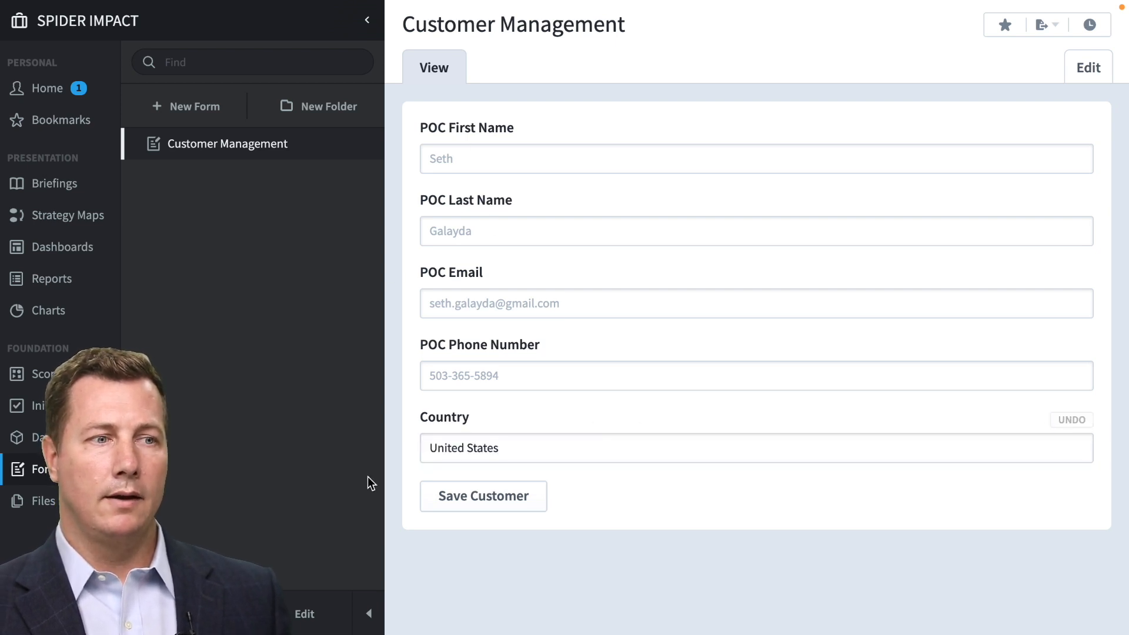
Step: Set the customer's Country to Canada and save the customer
triple_click(545, 457)
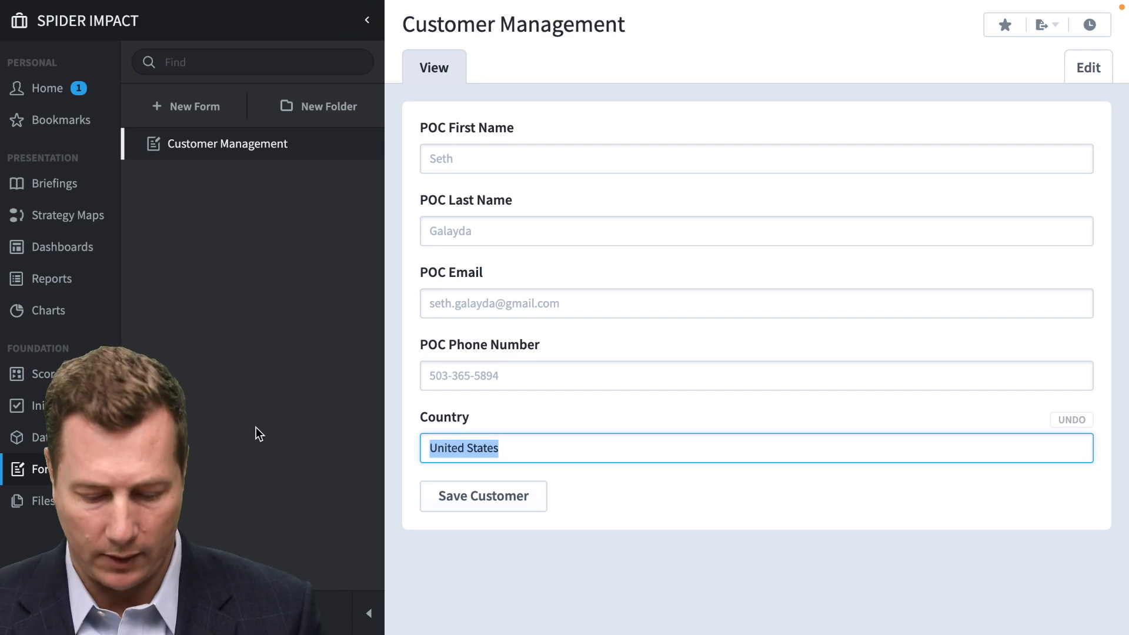
type("Canada")
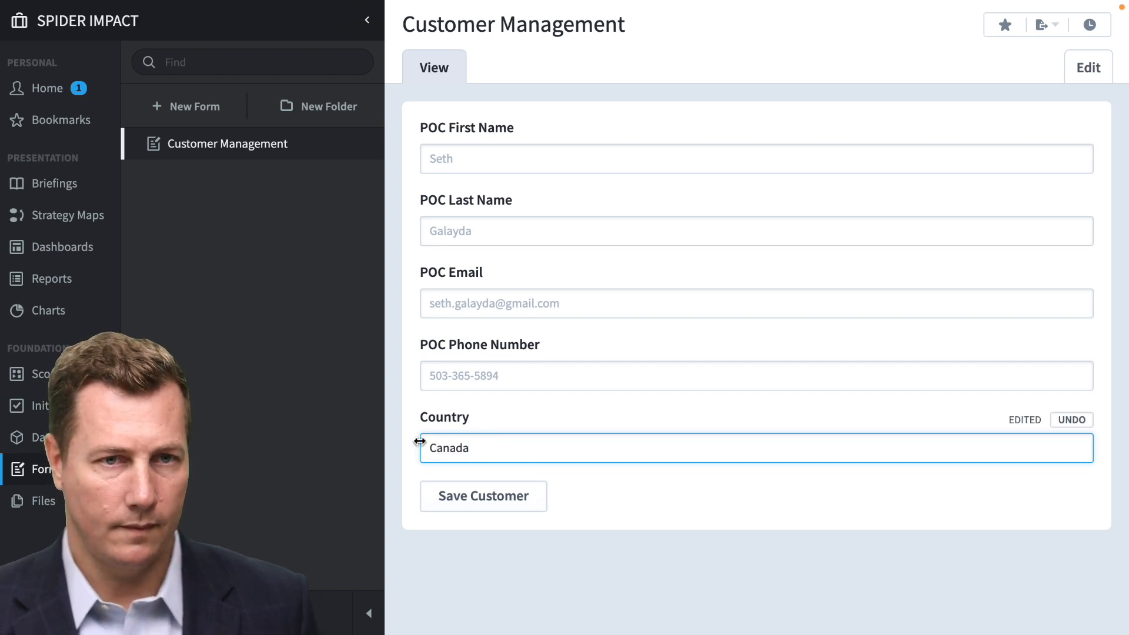
left_click(463, 497)
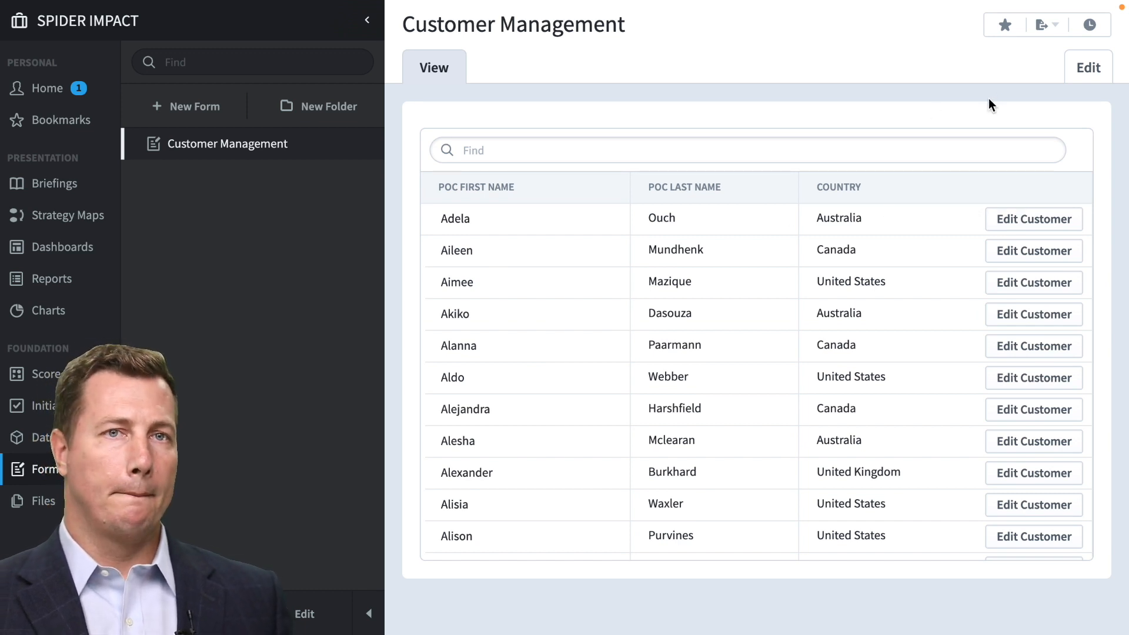
Step: Open the Country field widget on the Customer Details page for editing
left_click(1086, 68)
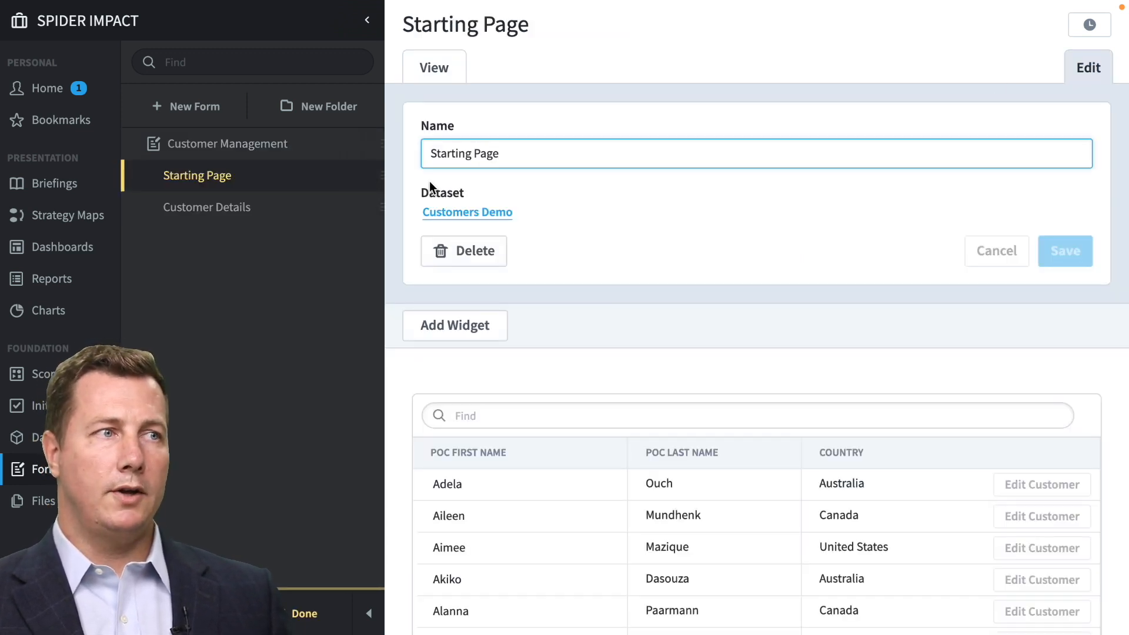
left_click(242, 212)
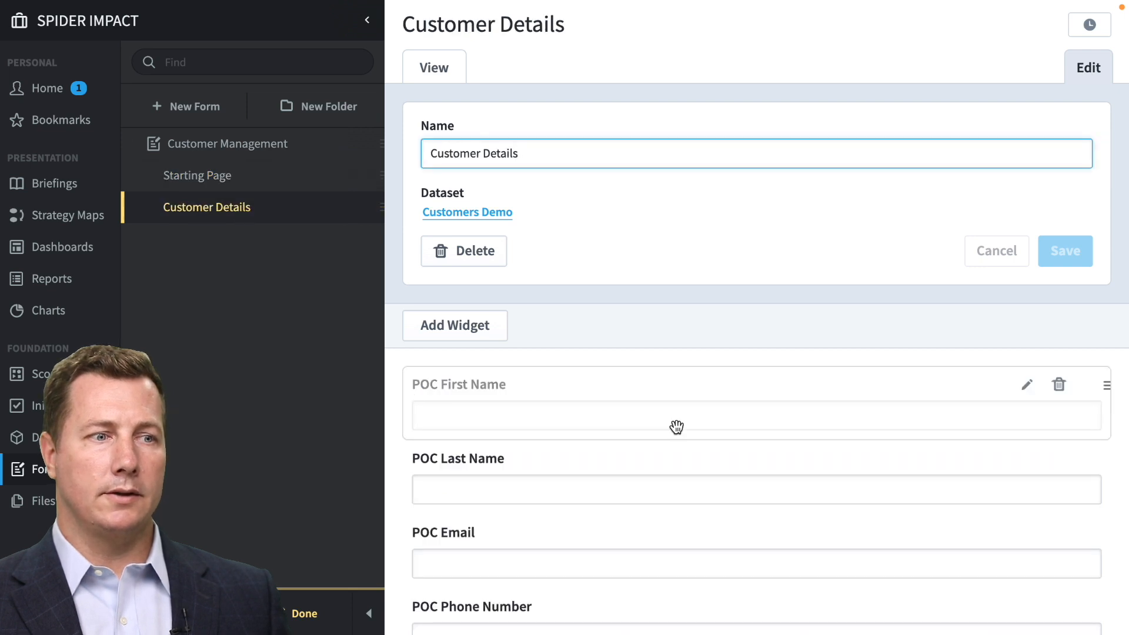
scroll(676, 425, "down", 3)
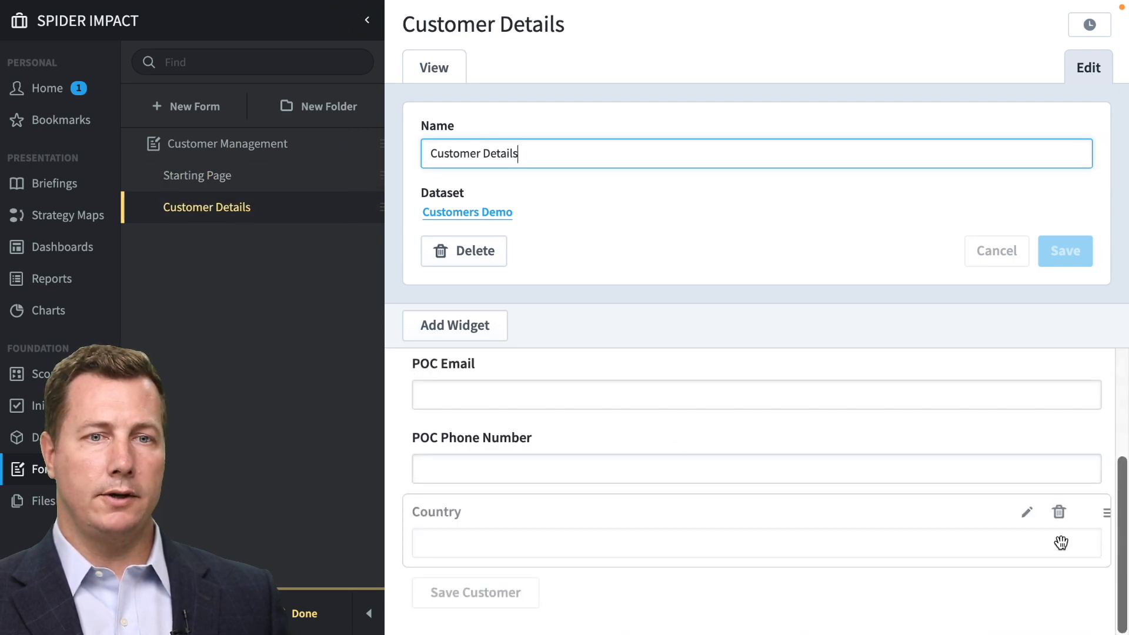
left_click(1027, 512)
scroll(526, 490, "down", 2)
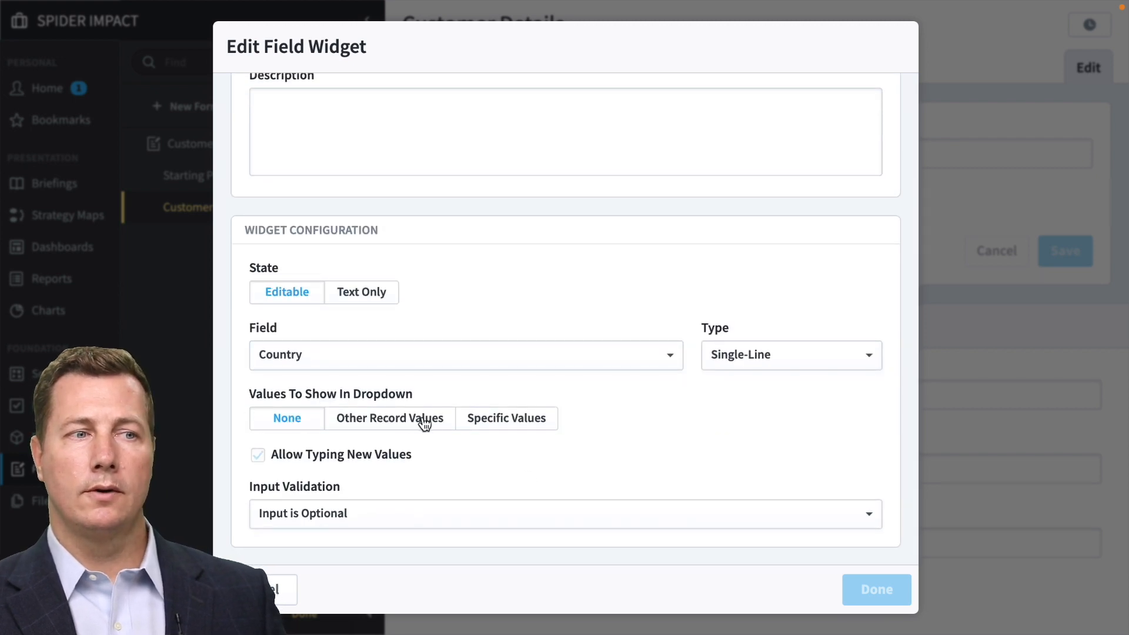
Step: Try Specific Values for the Country dropdown, entering "Canda" as the first value and adding an empty second one
left_click(481, 419)
scroll(479, 432, "down", 2)
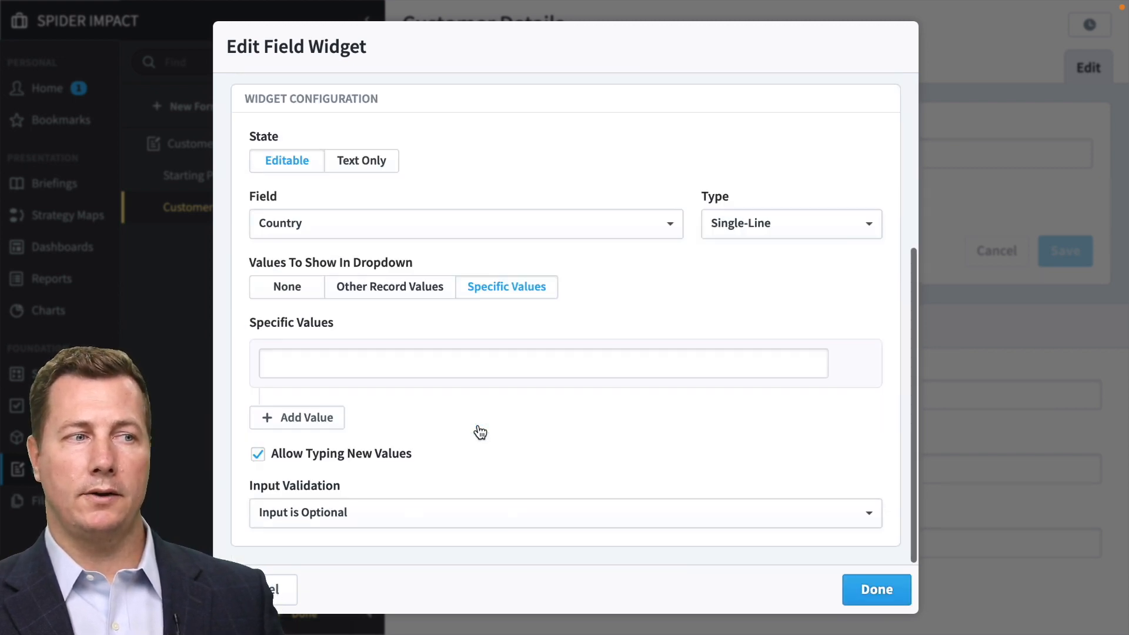
left_click(385, 364)
type("Canda")
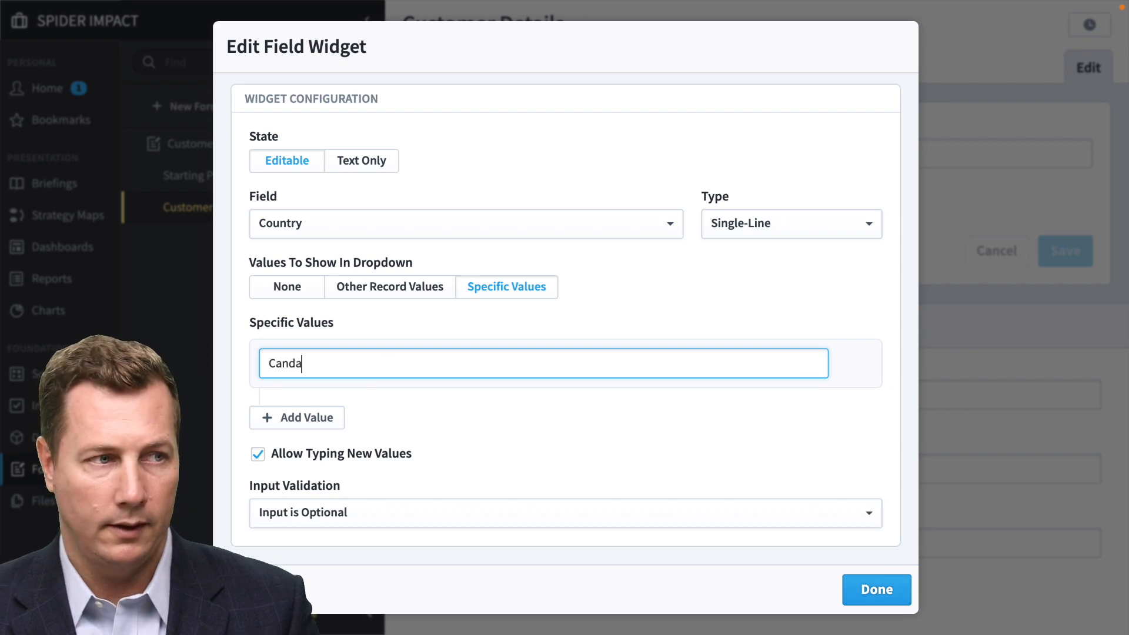
left_click(325, 428)
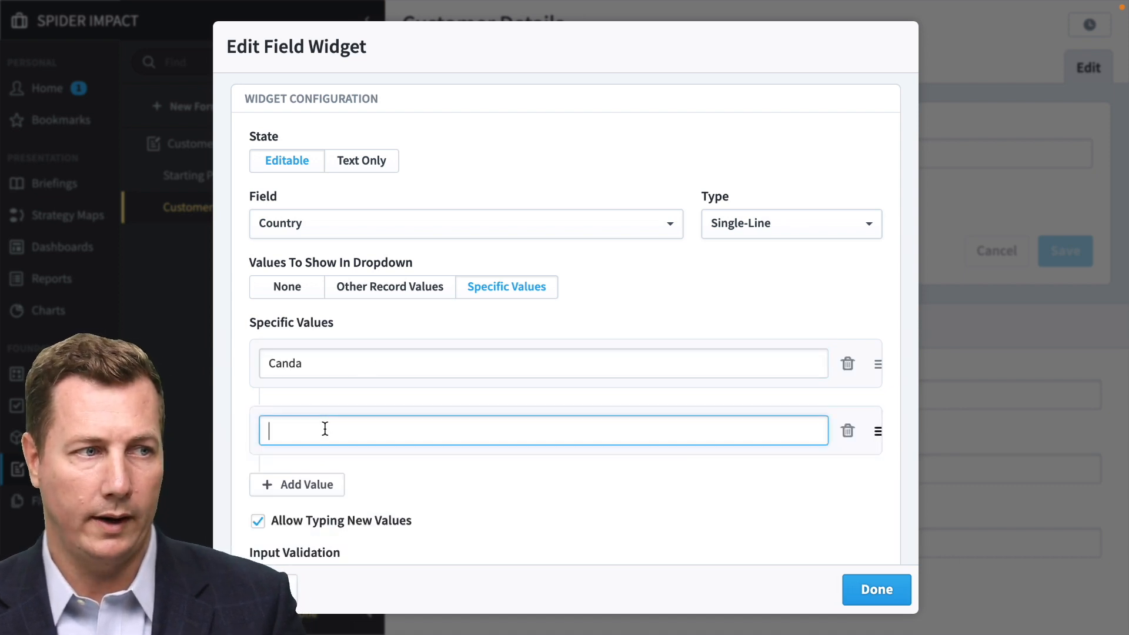
Step: Show Other Record Values in the Country dropdown, set its validation to Input is Required, and save Customer Details
left_click(414, 295)
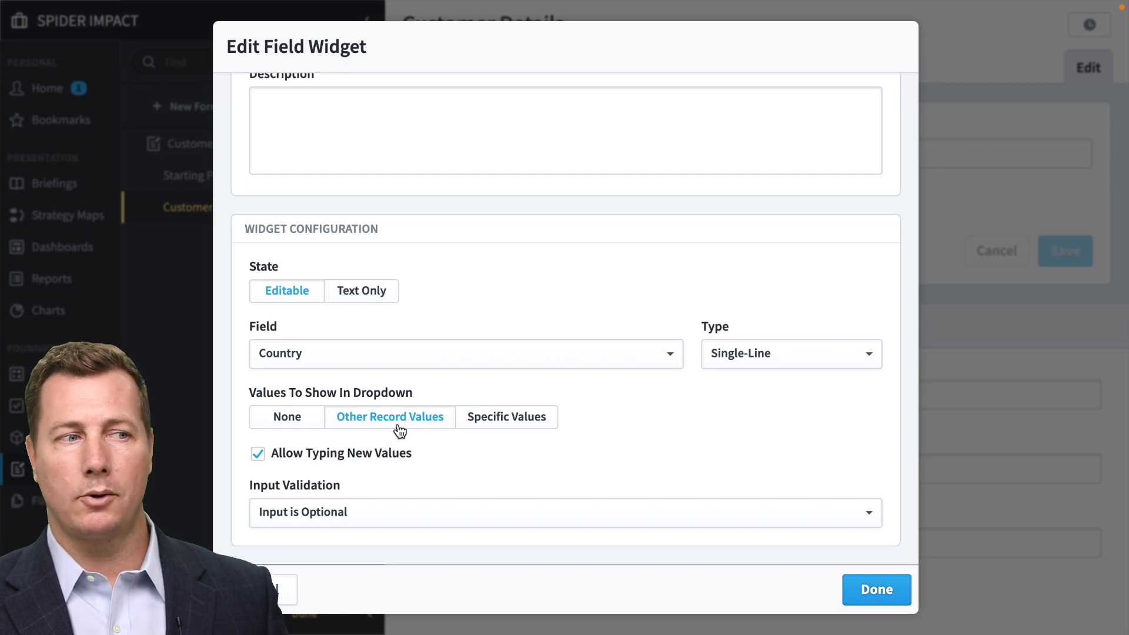
left_click(415, 517)
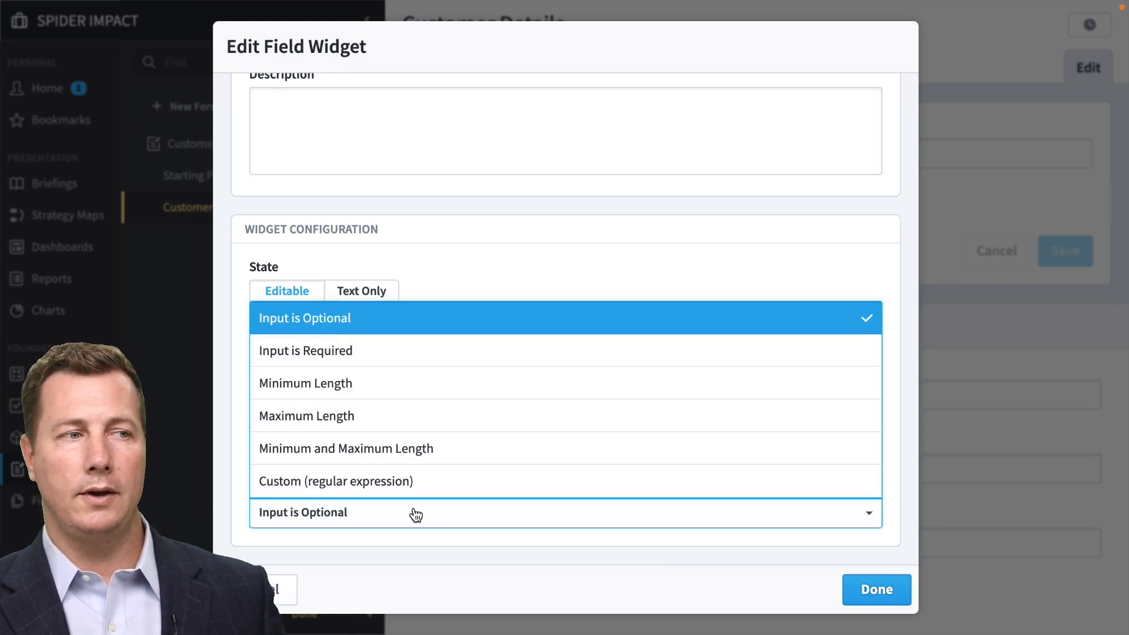
left_click(393, 351)
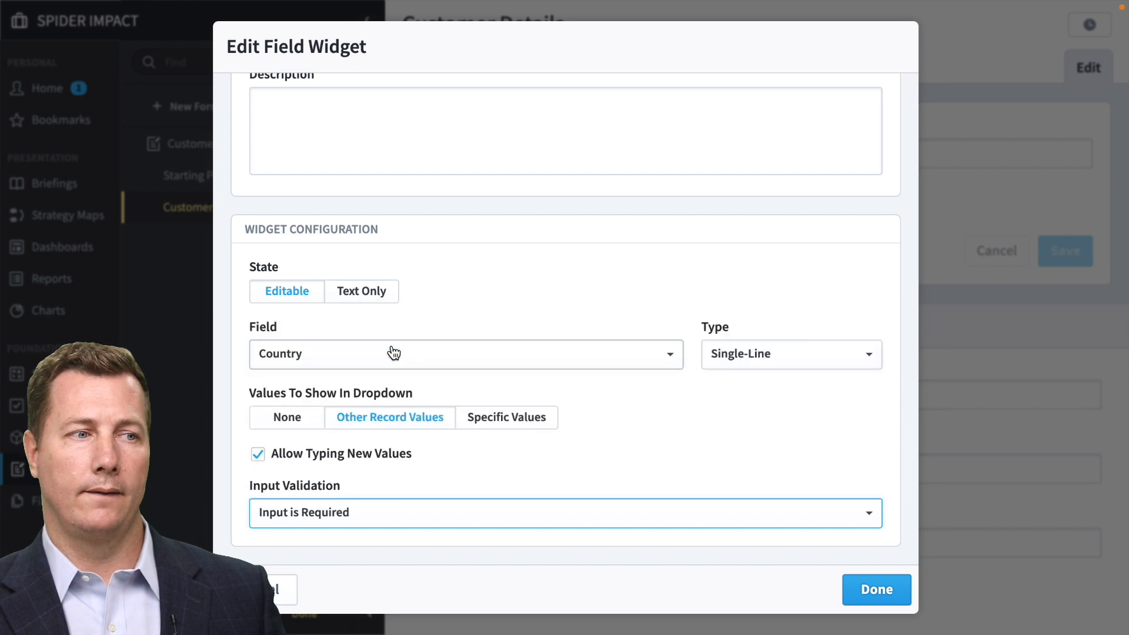
left_click(902, 594)
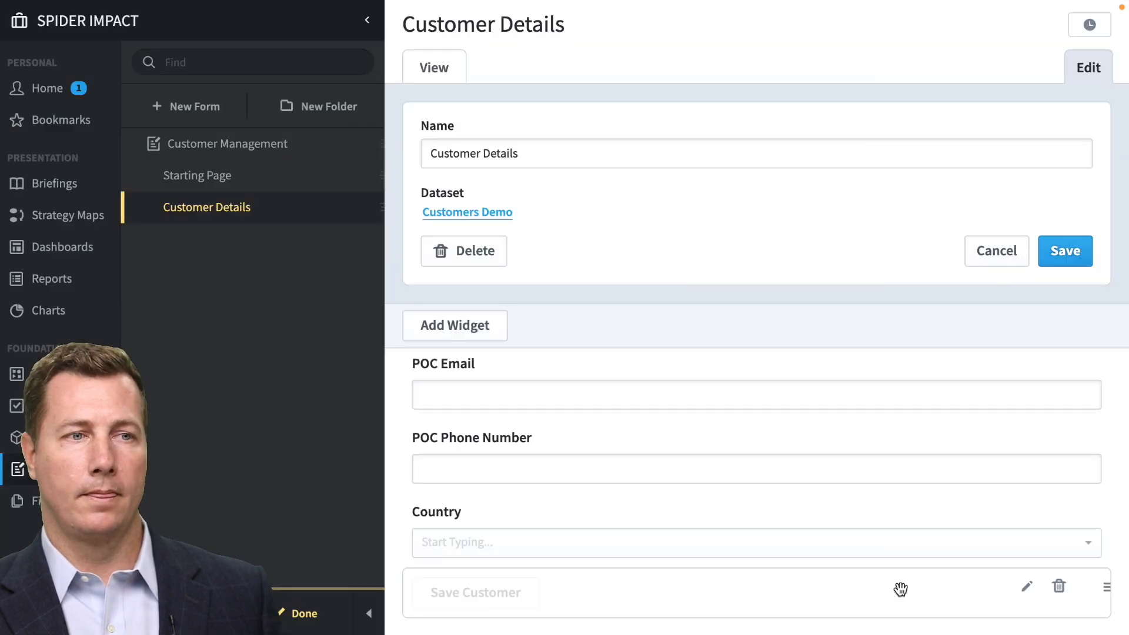
left_click(1065, 257)
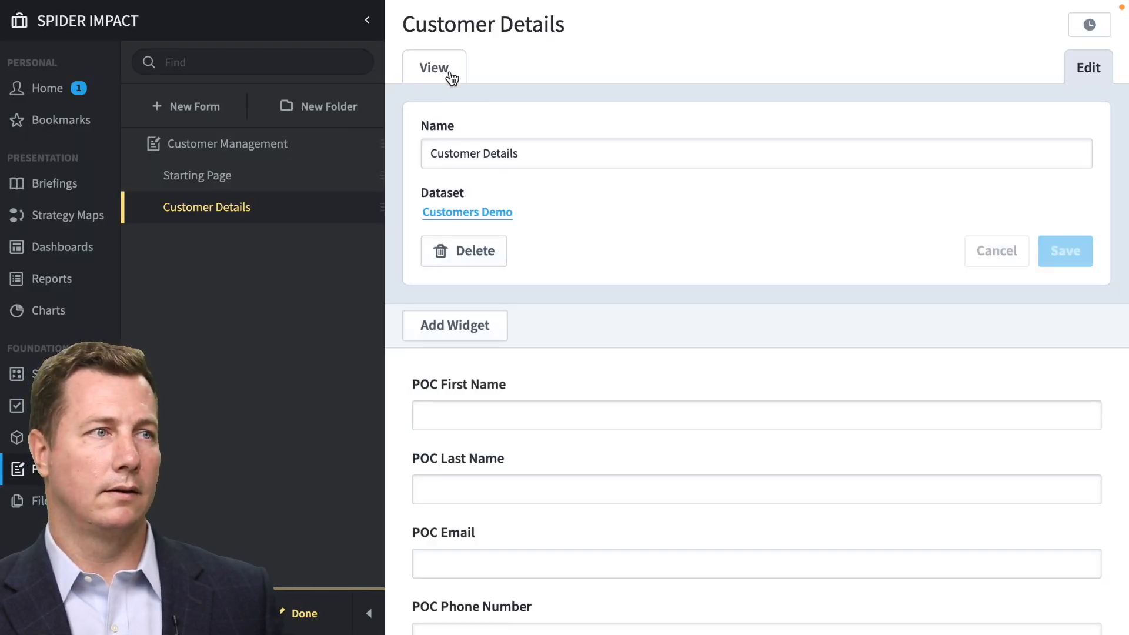
Step: View the form, open the fifth listed customer for editing, try arbitrary text "sdgsdgsdgsdg" as the Country, and clear it
left_click(450, 73)
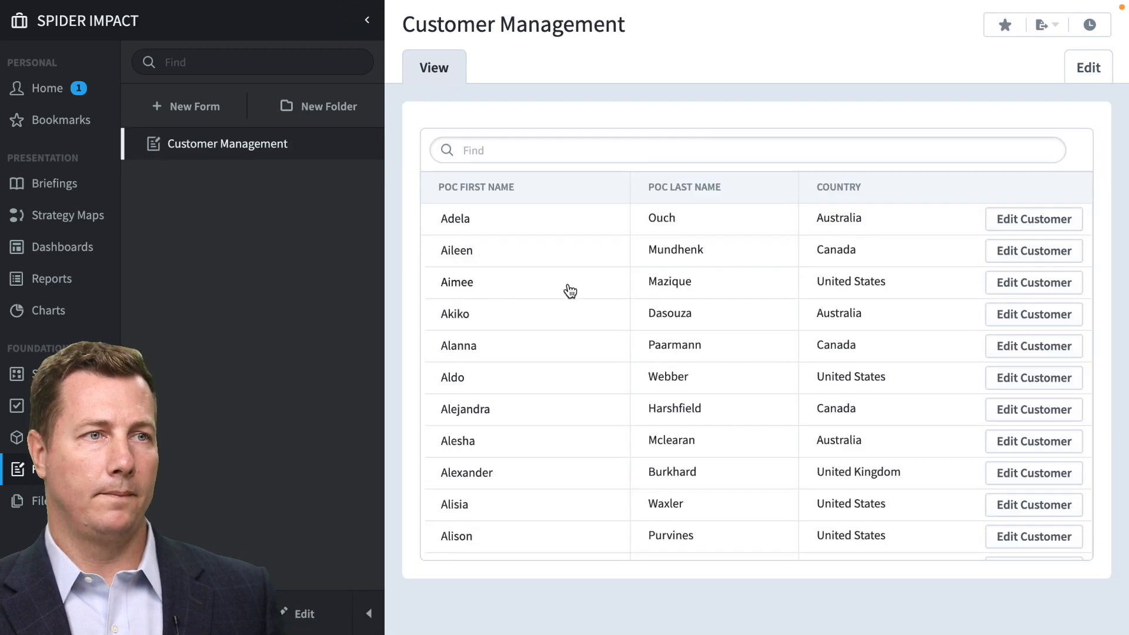
left_click(1037, 345)
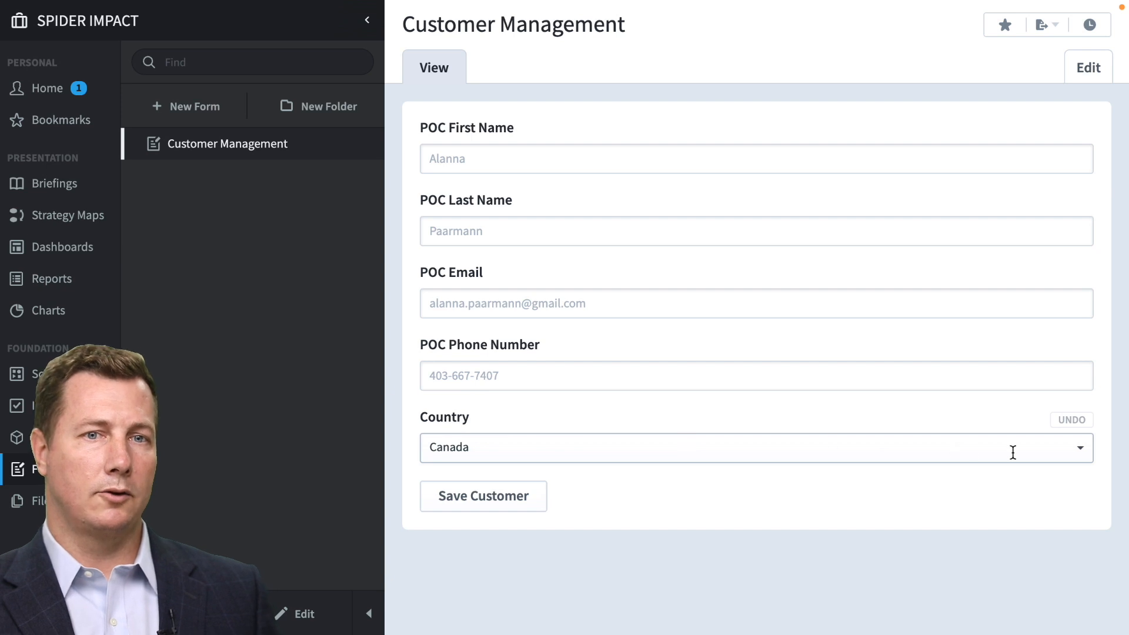
left_click(866, 449)
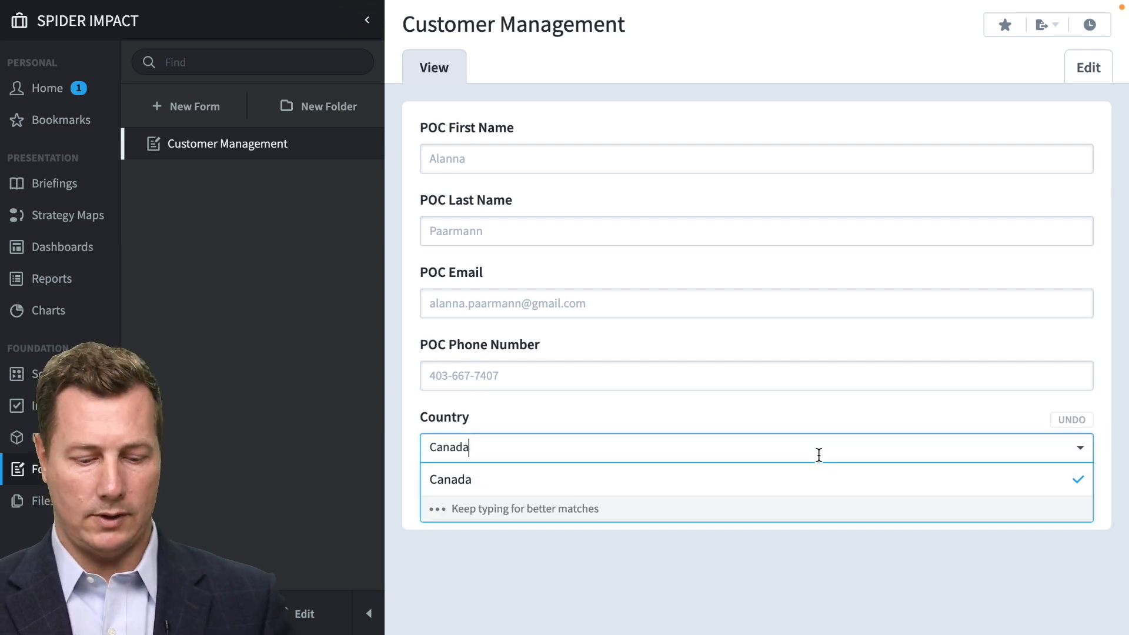
key("ctrl+a")
type("sdgsdg")
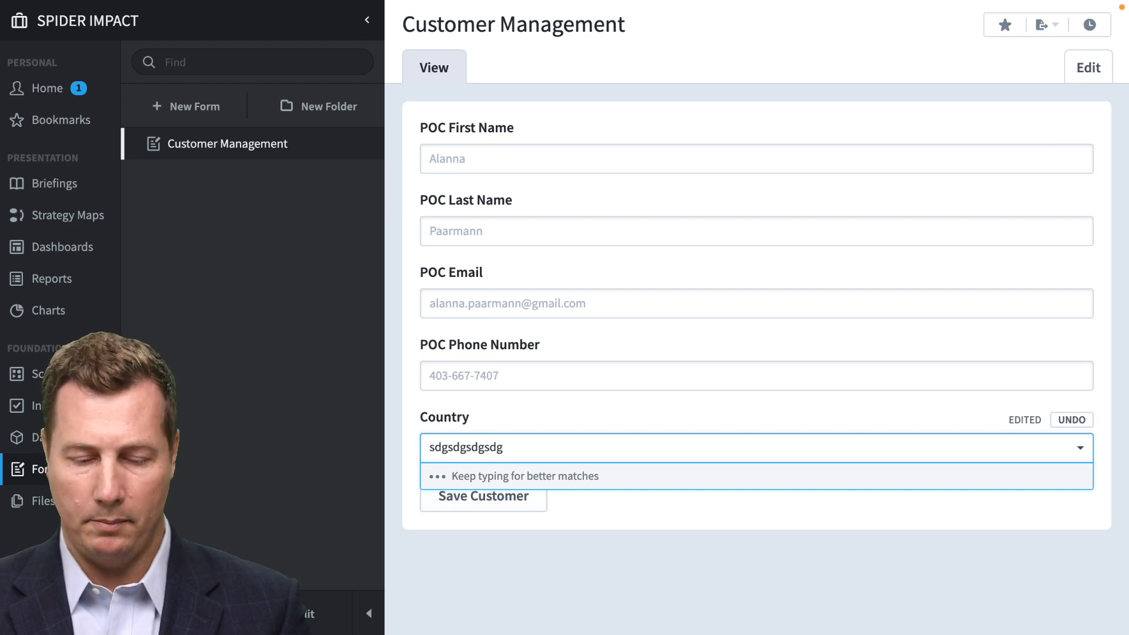
key("ctrl+a")
key("BackSpace")
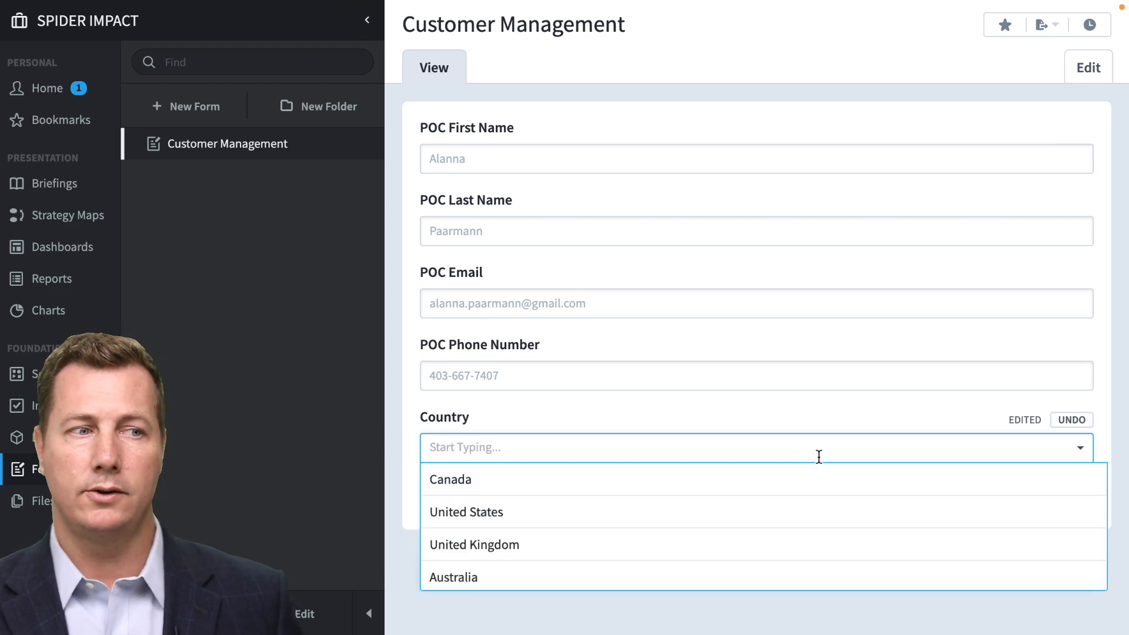
Step: Choose United Kingdom as the customer's Country, and return to editing the form without saving the record
left_click(762, 544)
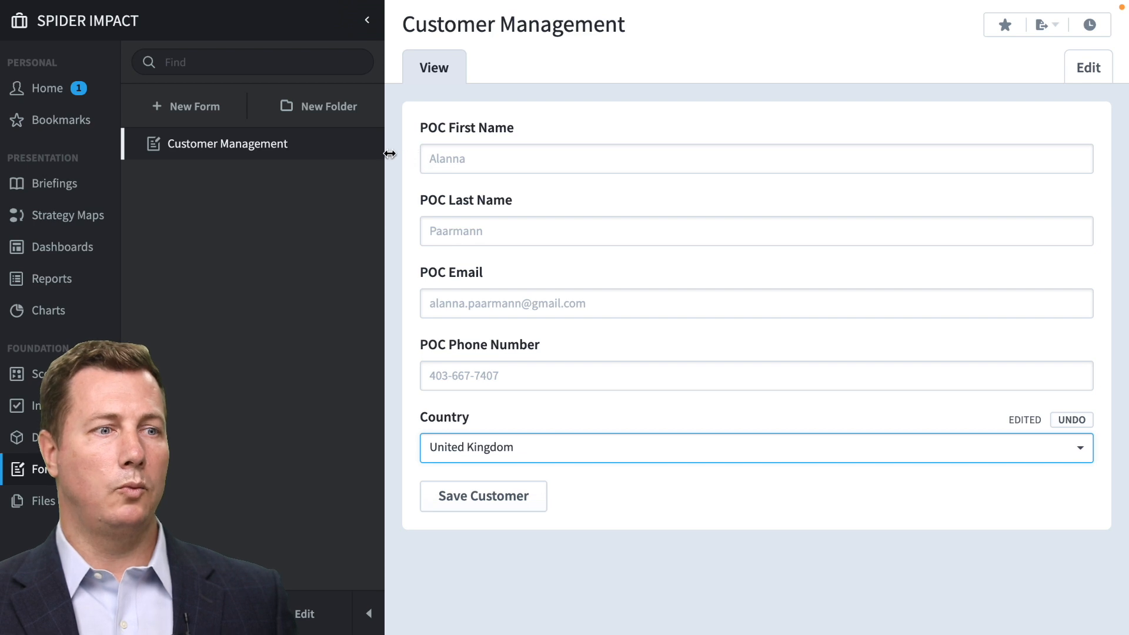
left_click(1088, 67)
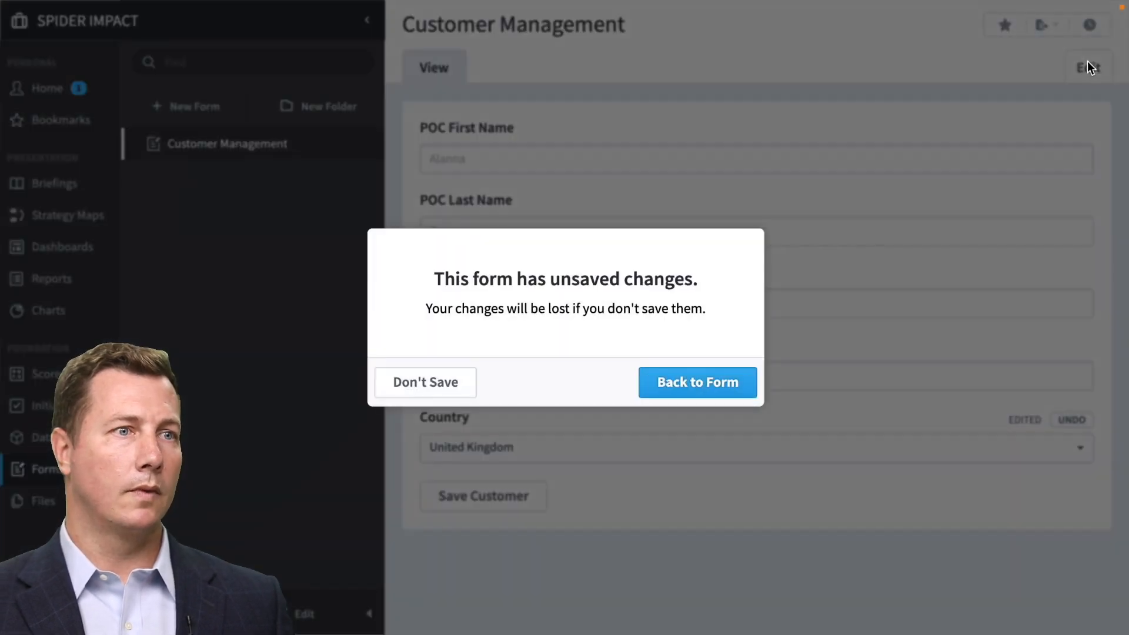
left_click(440, 388)
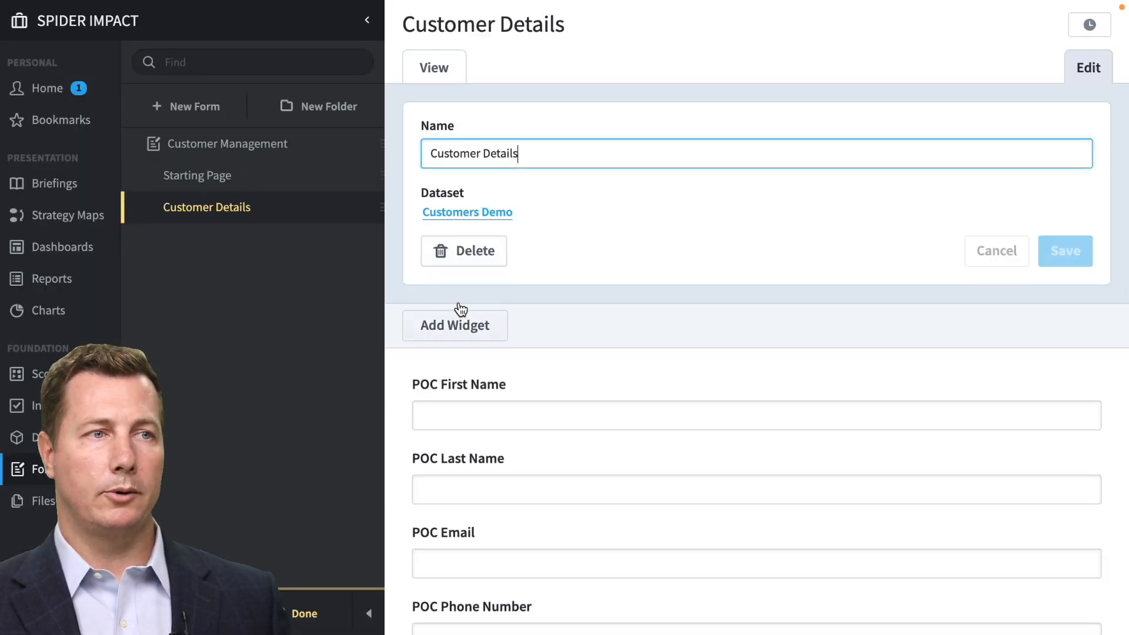
Step: Add a Button widget to Starting Page and move it above the customer list
left_click(202, 177)
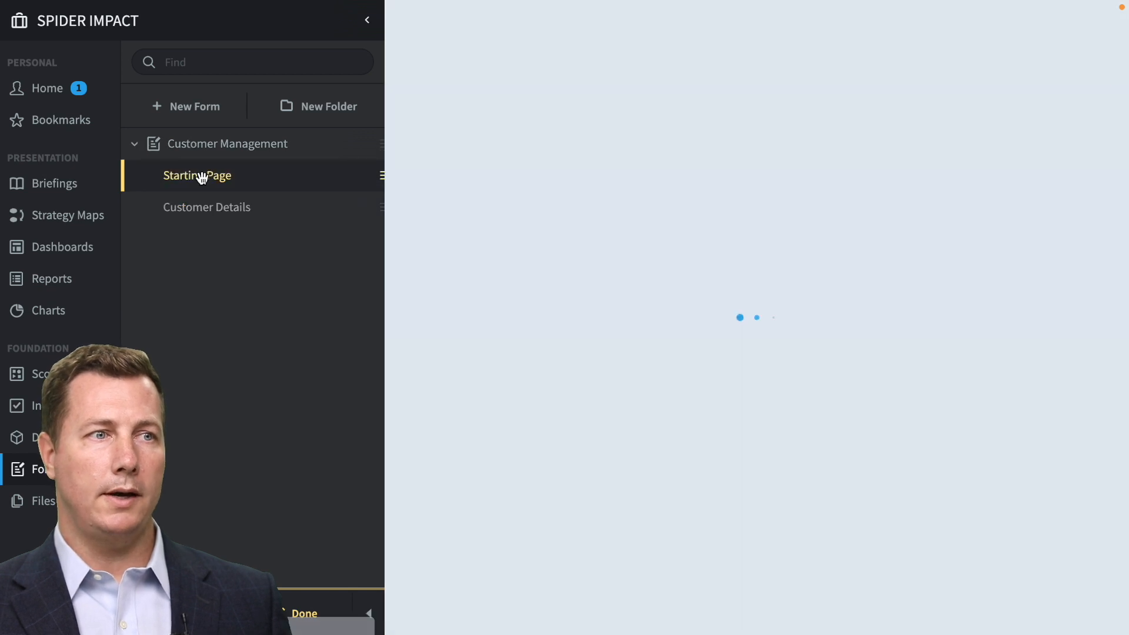
left_click(451, 327)
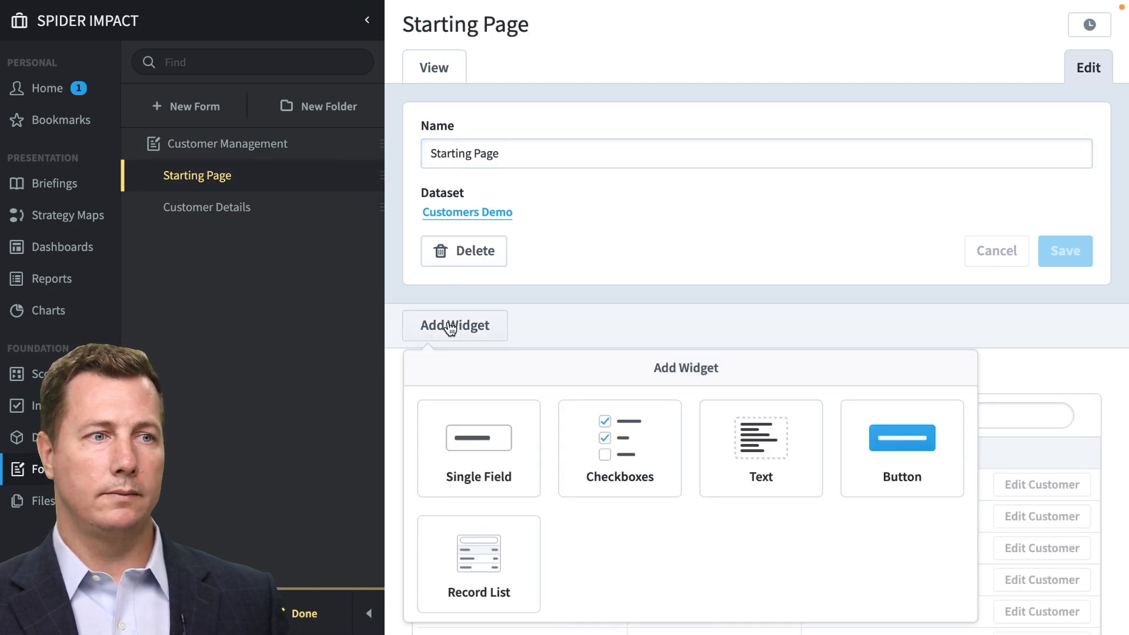
left_click(936, 440)
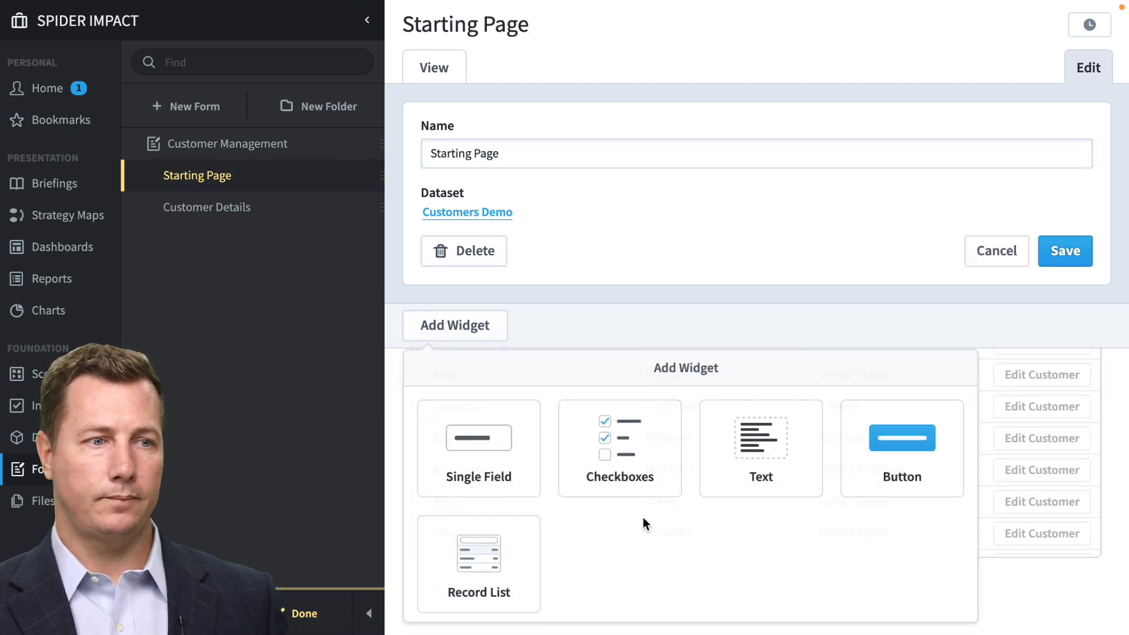
left_click(459, 331)
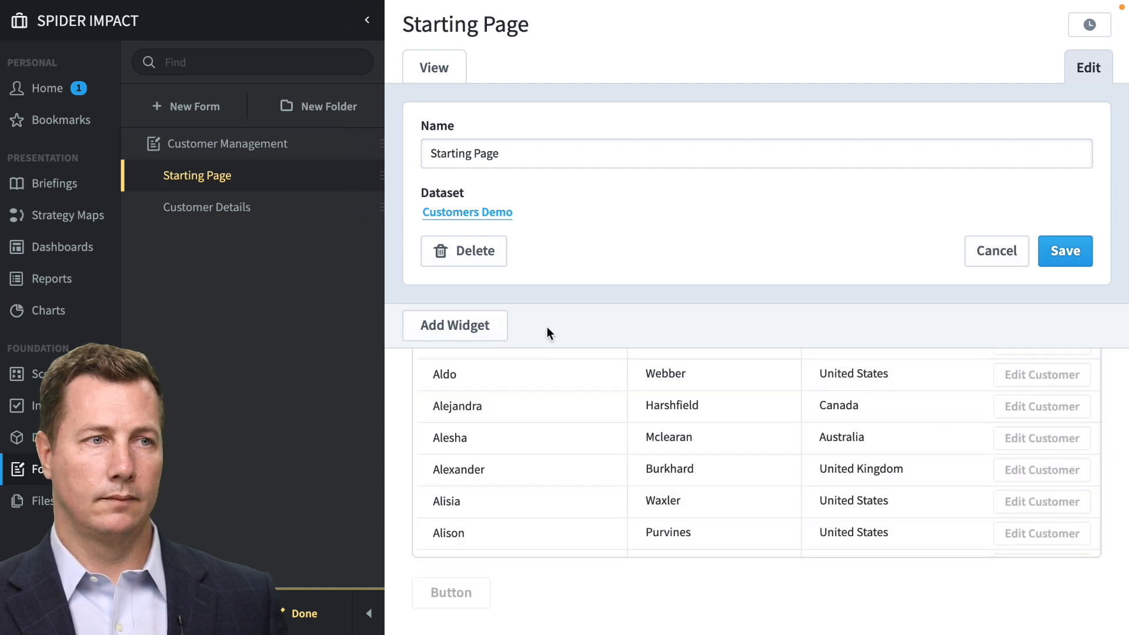
scroll(587, 593, "up", 2)
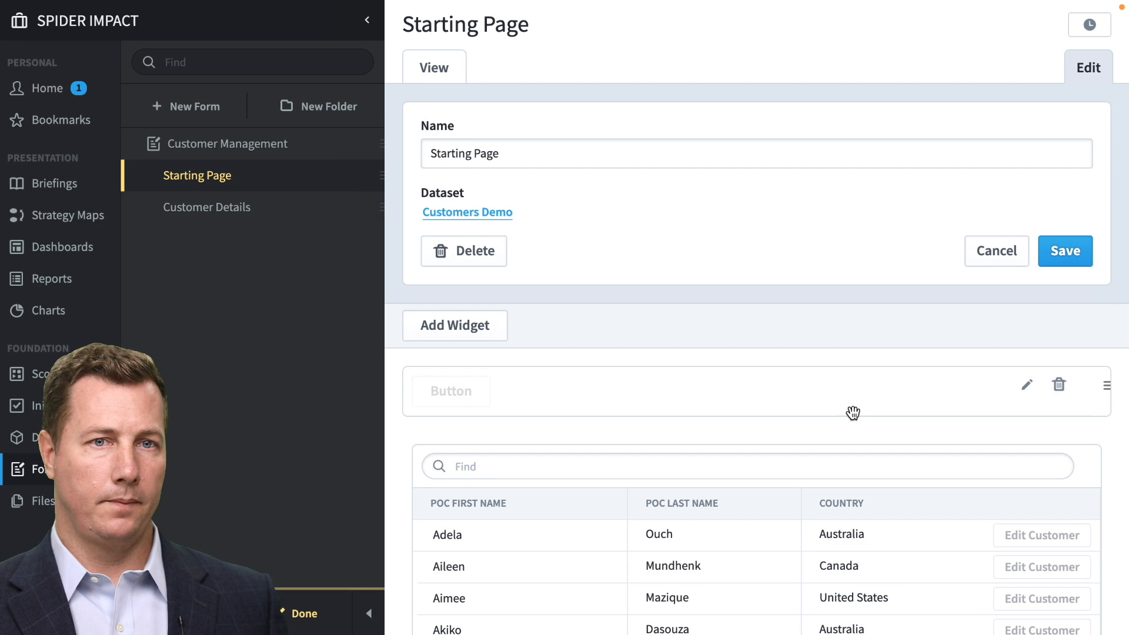
Step: Set the new button's text to "New Customer" and add the action Clear fields and start new record
left_click(1030, 389)
double_click(304, 443)
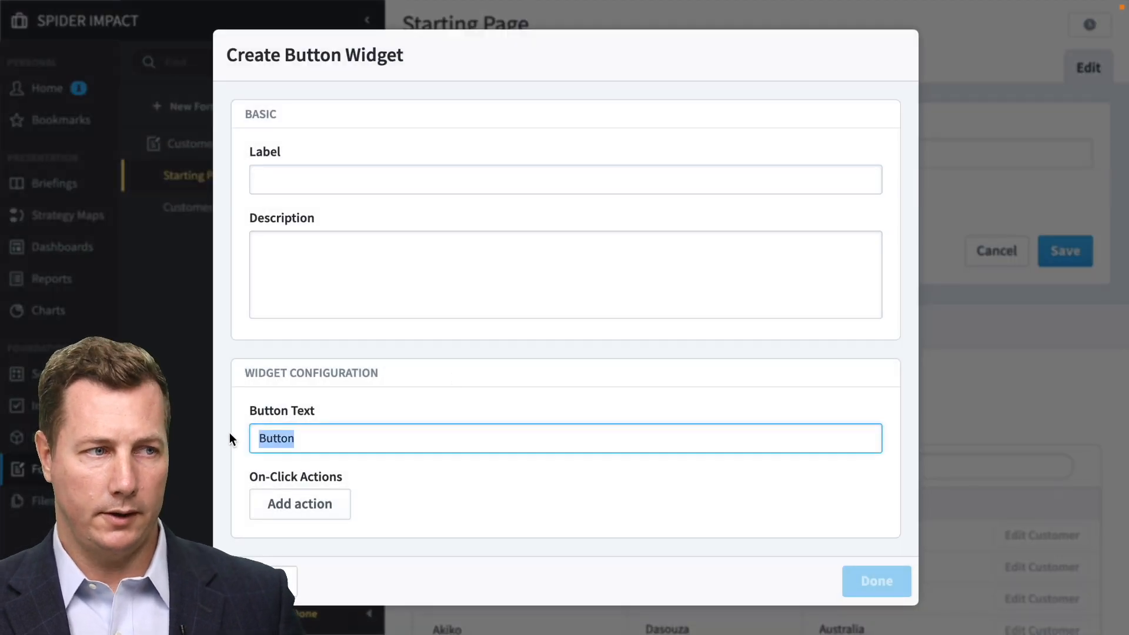
type("New Customer")
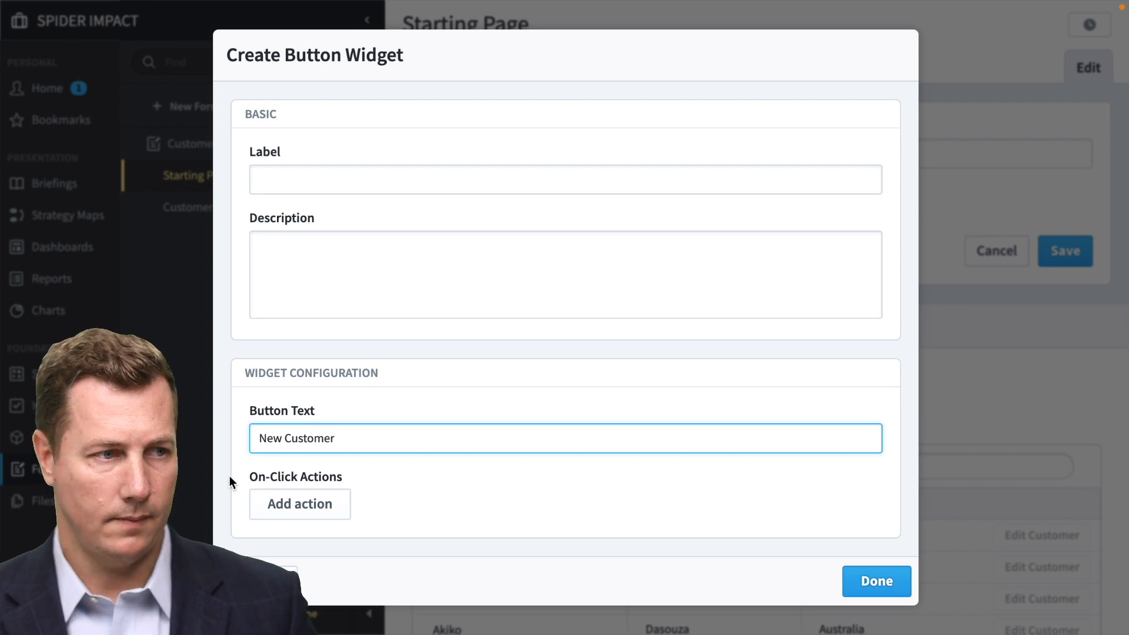
left_click(286, 513)
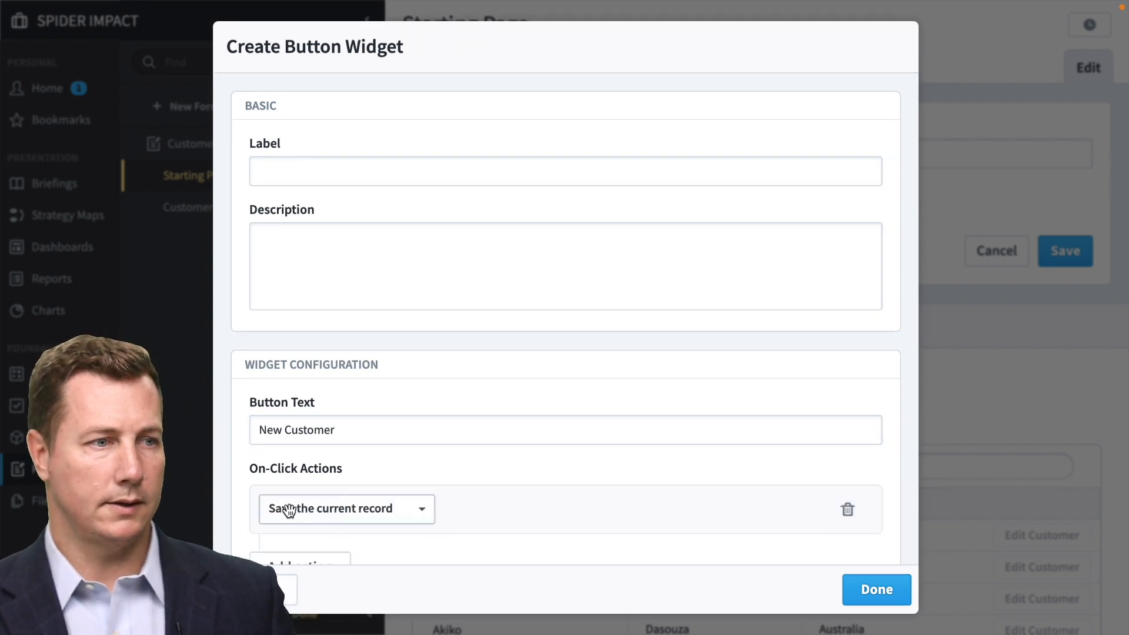
left_click(379, 513)
left_click(397, 570)
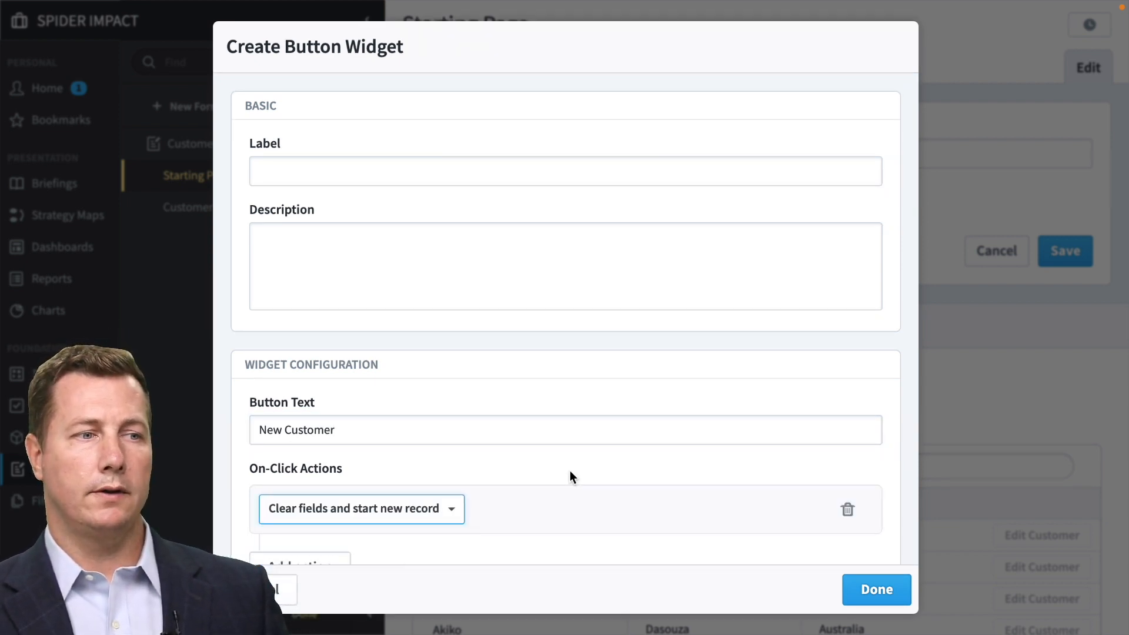
Step: Add a second on-click action that goes to the Customer Details form page, finish the button widget, and save Starting Page
scroll(570, 472, "down", 1)
left_click(305, 512)
scroll(465, 477, "down", 1)
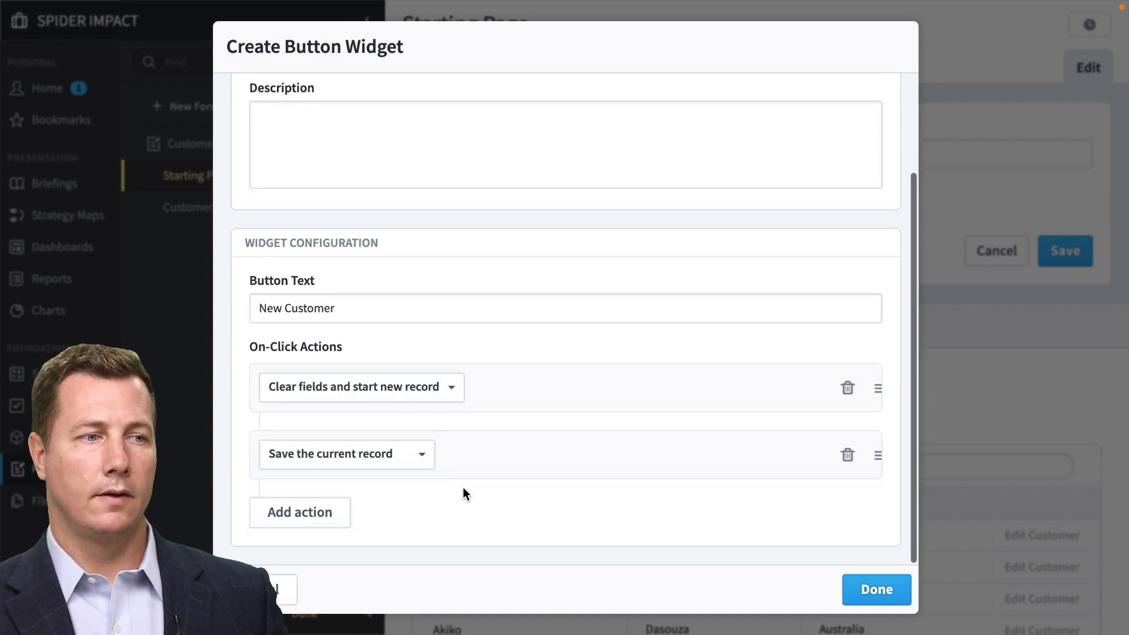
left_click(422, 454)
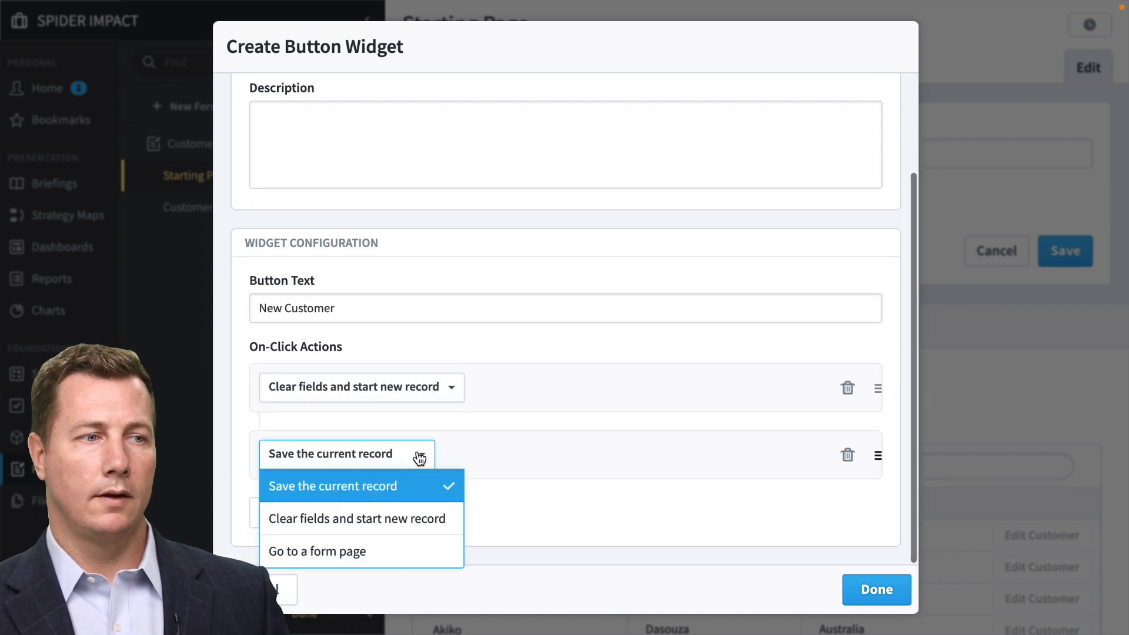
left_click(434, 548)
left_click(558, 454)
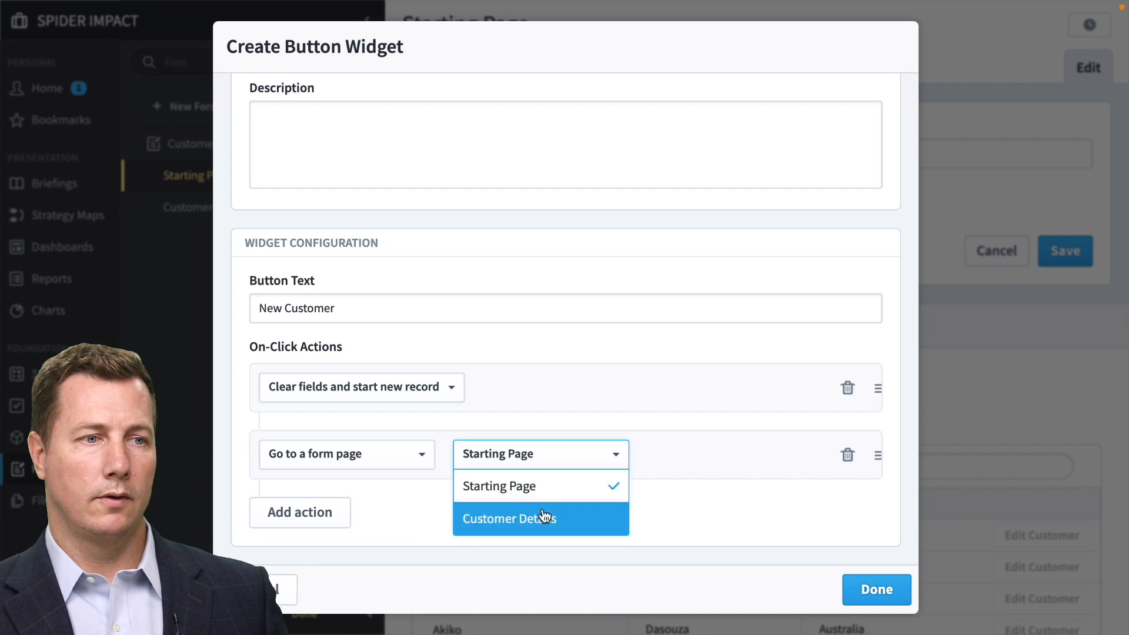
left_click(540, 517)
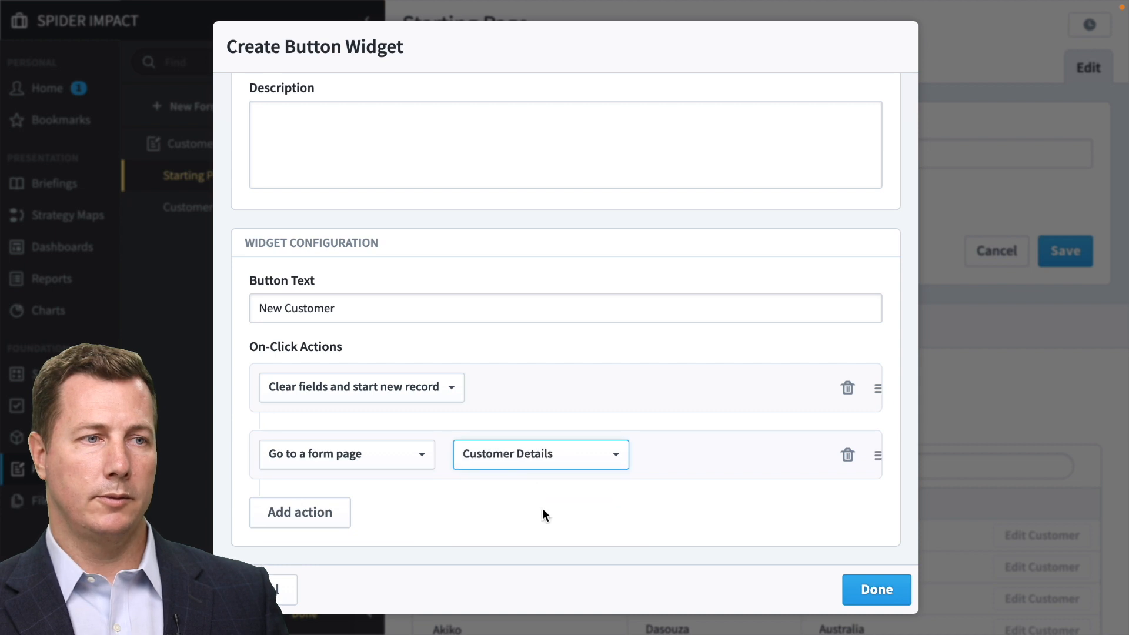
left_click(898, 589)
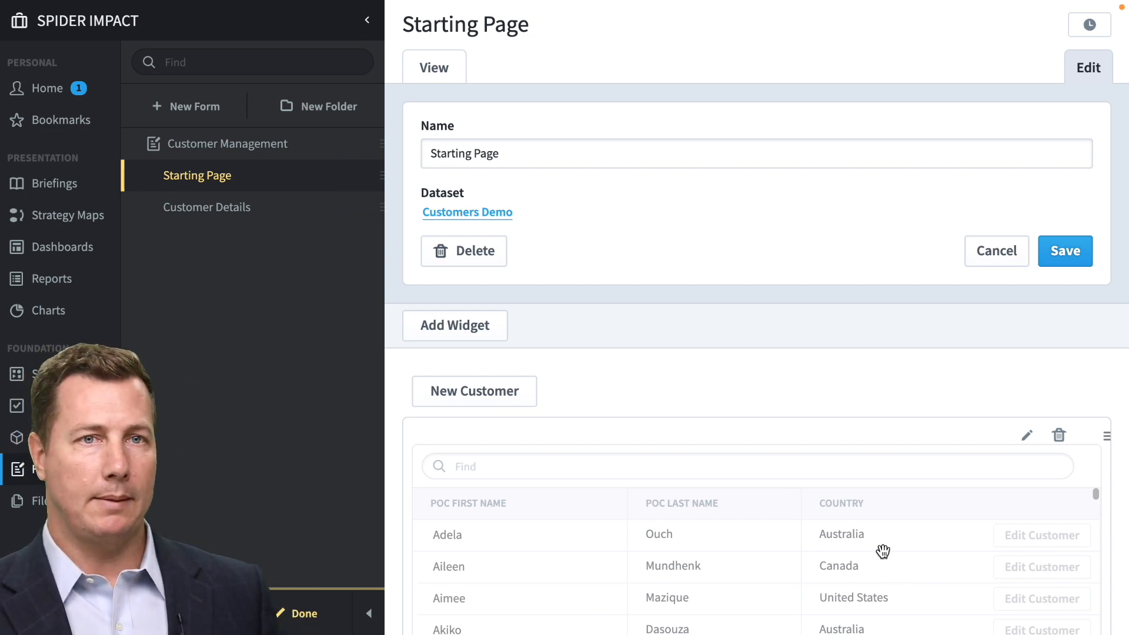
left_click(1057, 259)
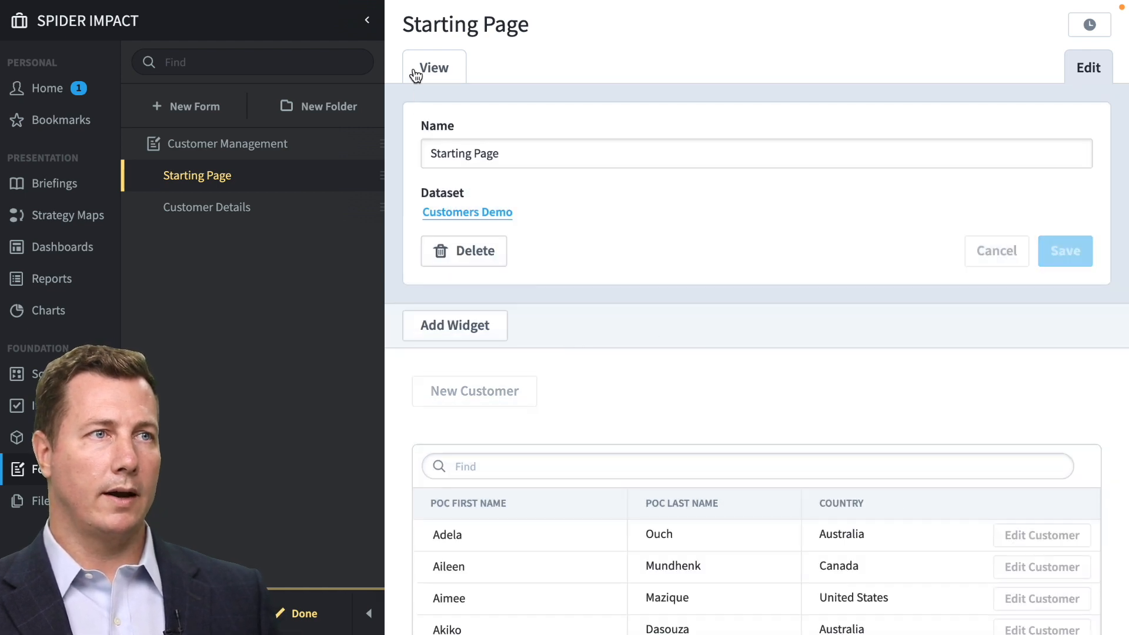
Step: View the form, open the third listed customer for editing, set Country to "sdgsdg", and save the customer
left_click(416, 72)
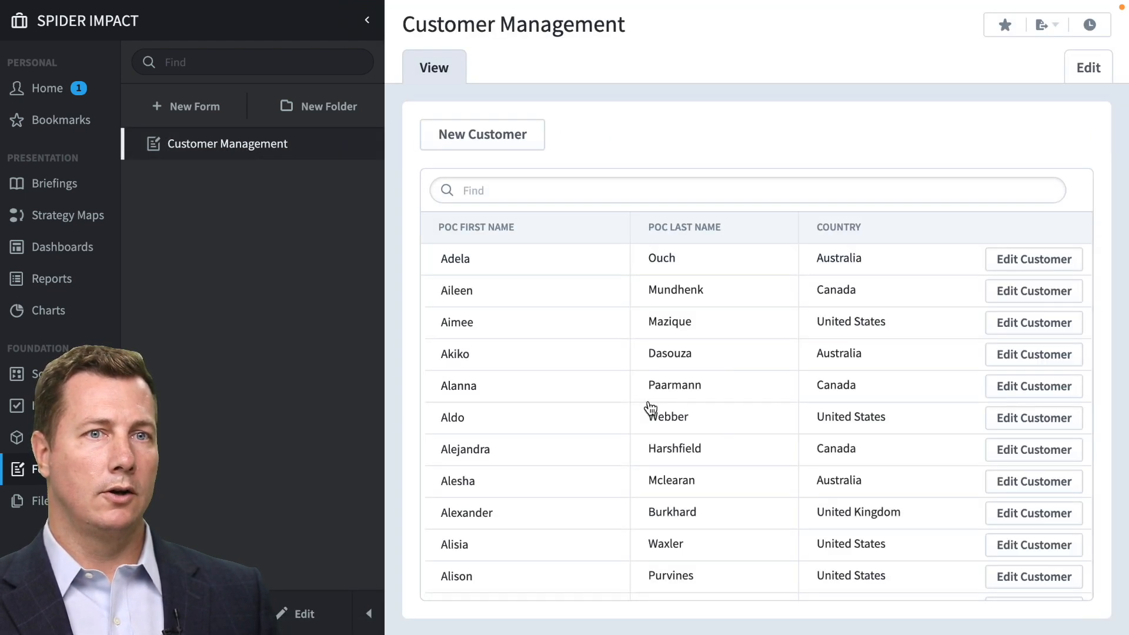
left_click(1044, 324)
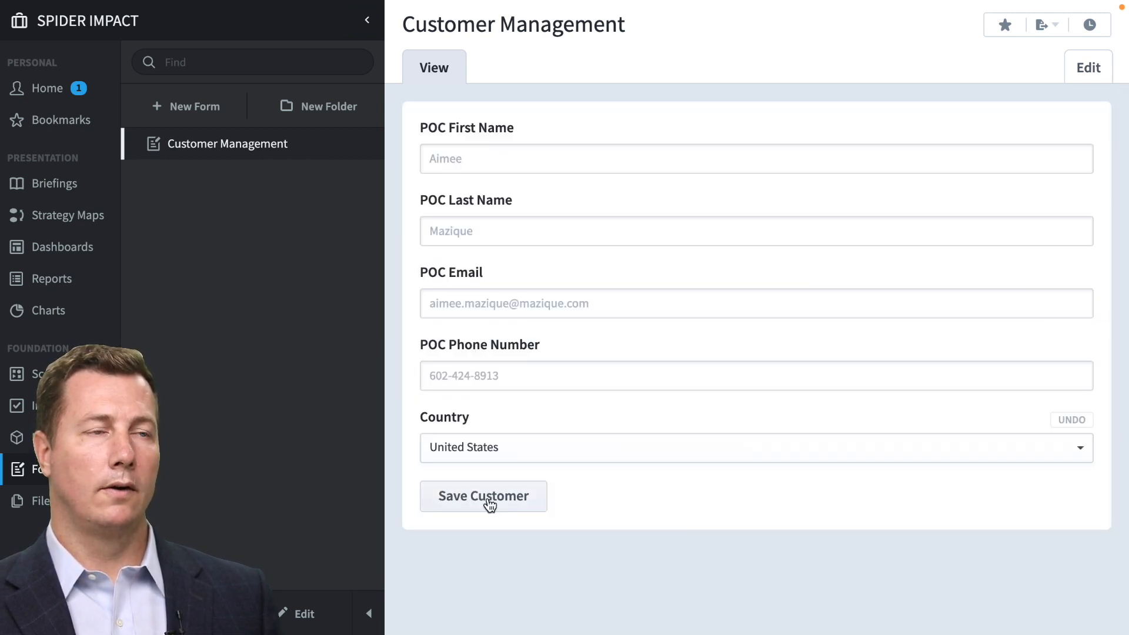
left_click(558, 438)
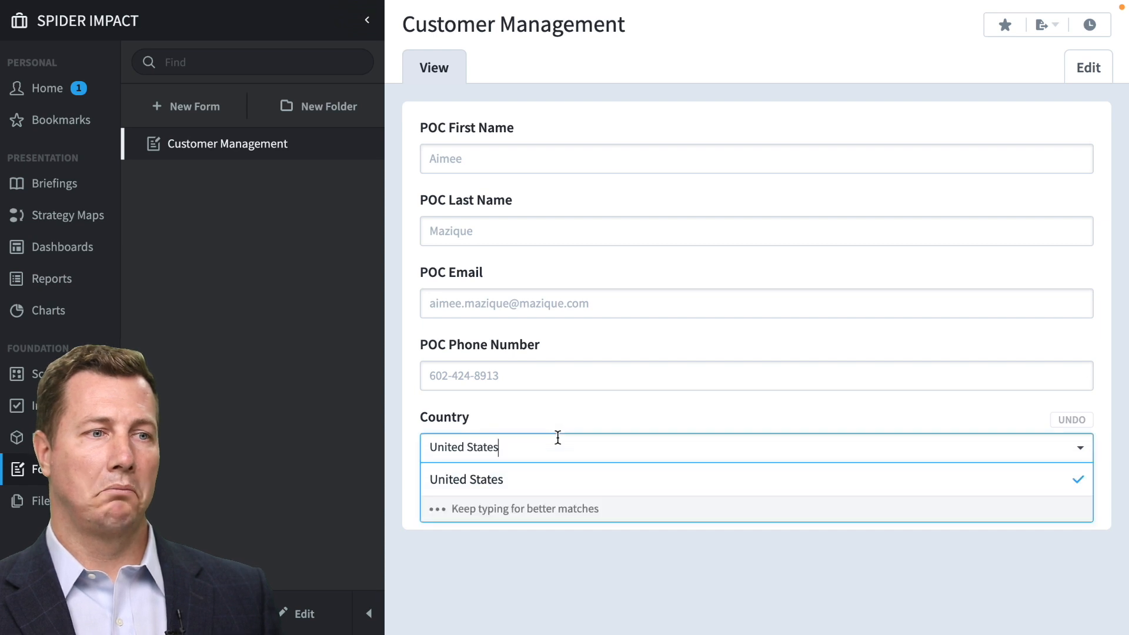
left_click_drag(540, 440, 276, 437)
type("sdgsdg")
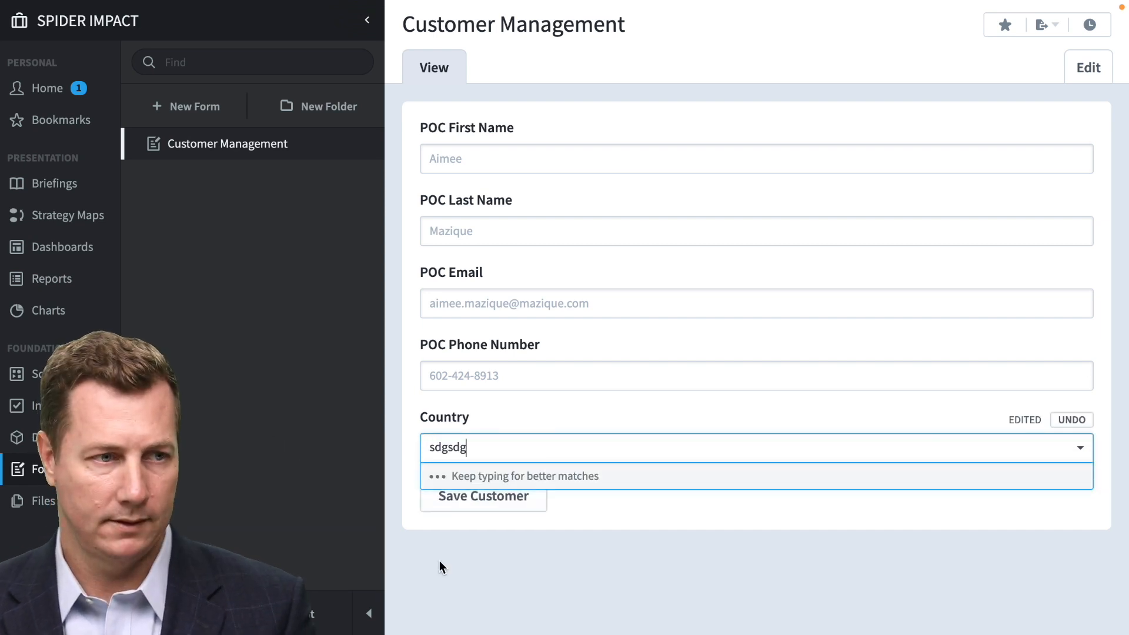
left_click(442, 554)
left_click(468, 501)
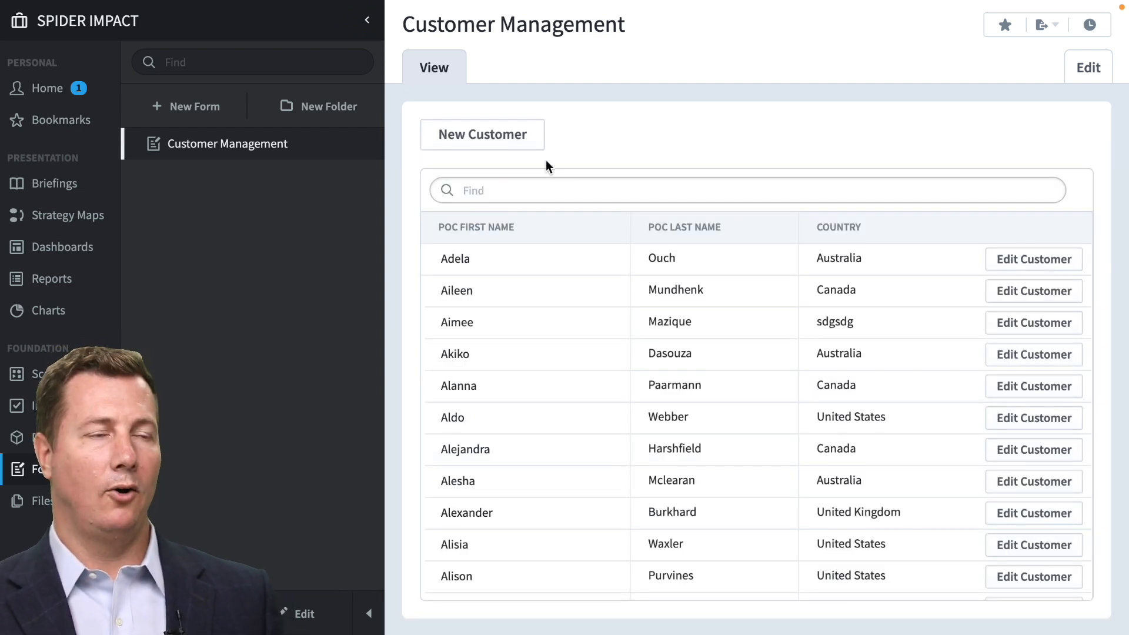
Step: Create and save a new customer with "sdgsdg" as first name, last name, email and phone number, and "sdgsdgsdgsdgsdgsdg" as Country
left_click(522, 146)
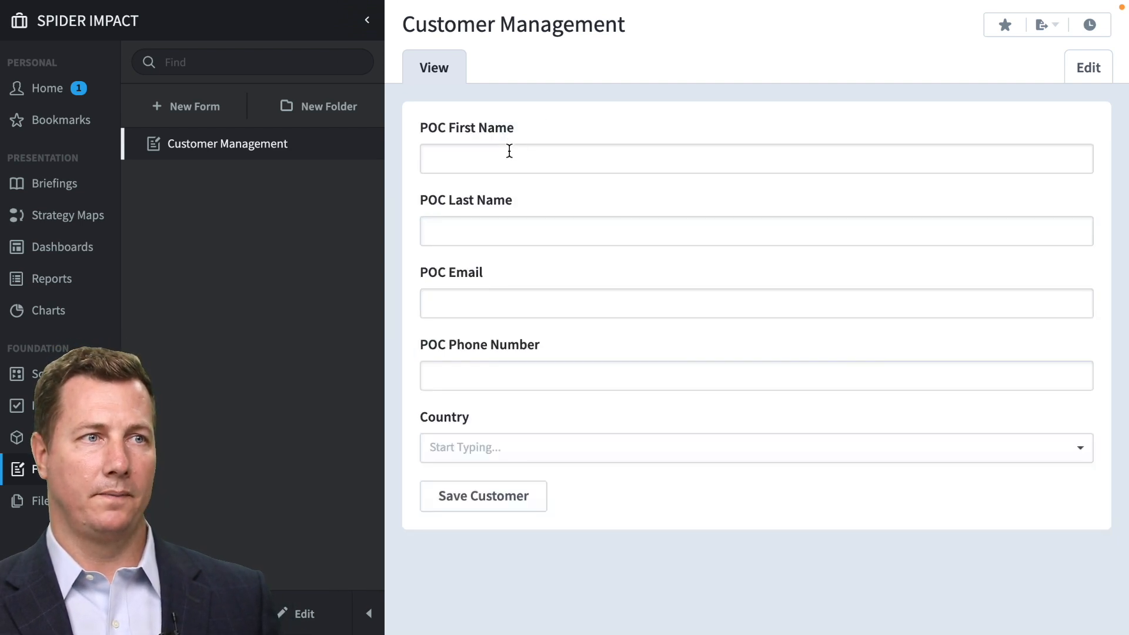
left_click(503, 157)
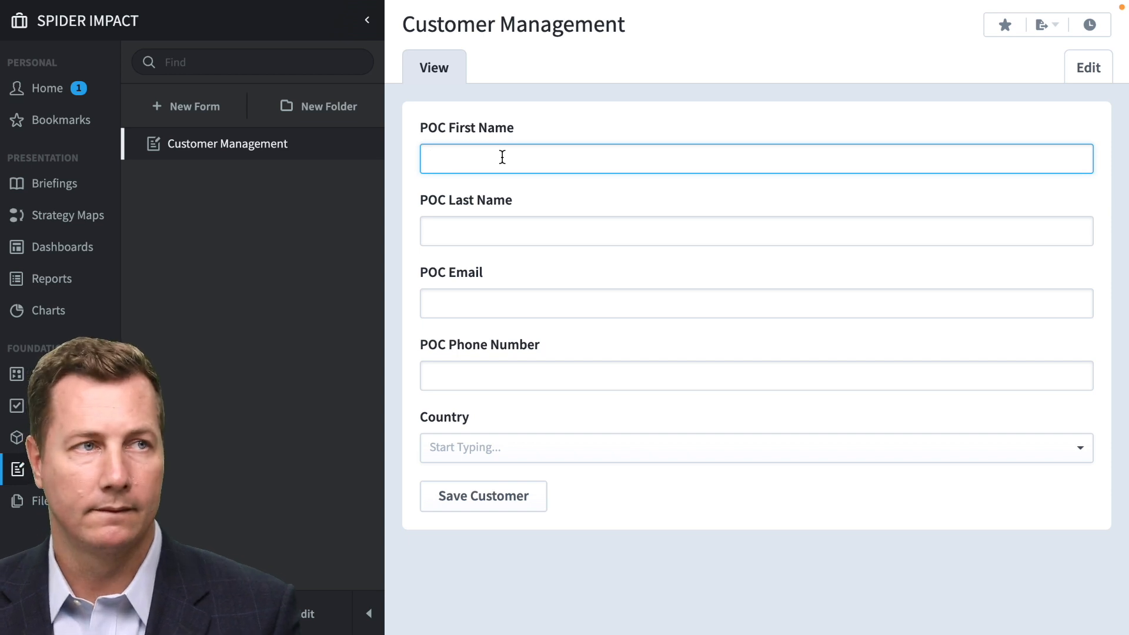
type("sdgsdg")
left_click(470, 222)
type("sdgsdg")
left_click(473, 300)
type("sdgsdg")
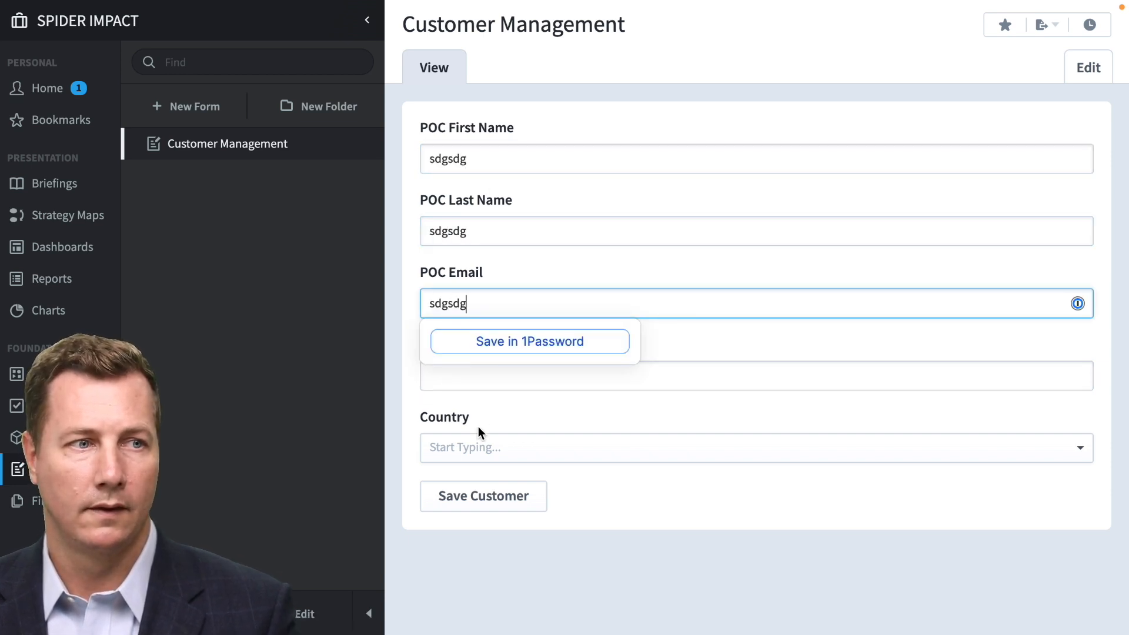
left_click(479, 450)
type("sdgsdgsdgsdgsdgsdg")
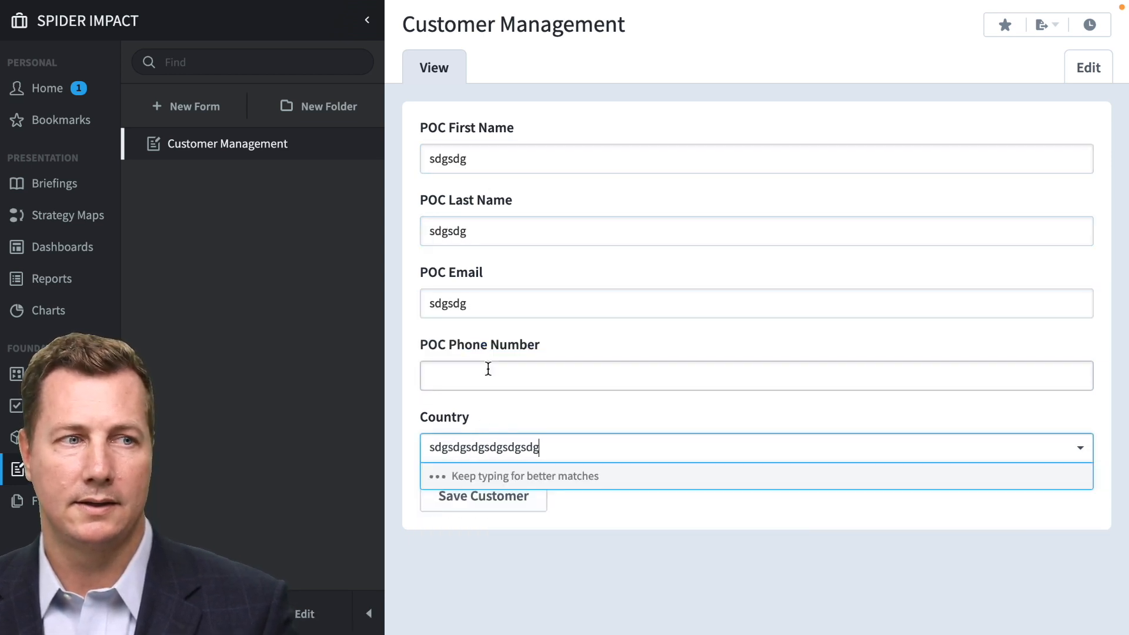
left_click(487, 370)
type("sdgsdg")
left_click(519, 506)
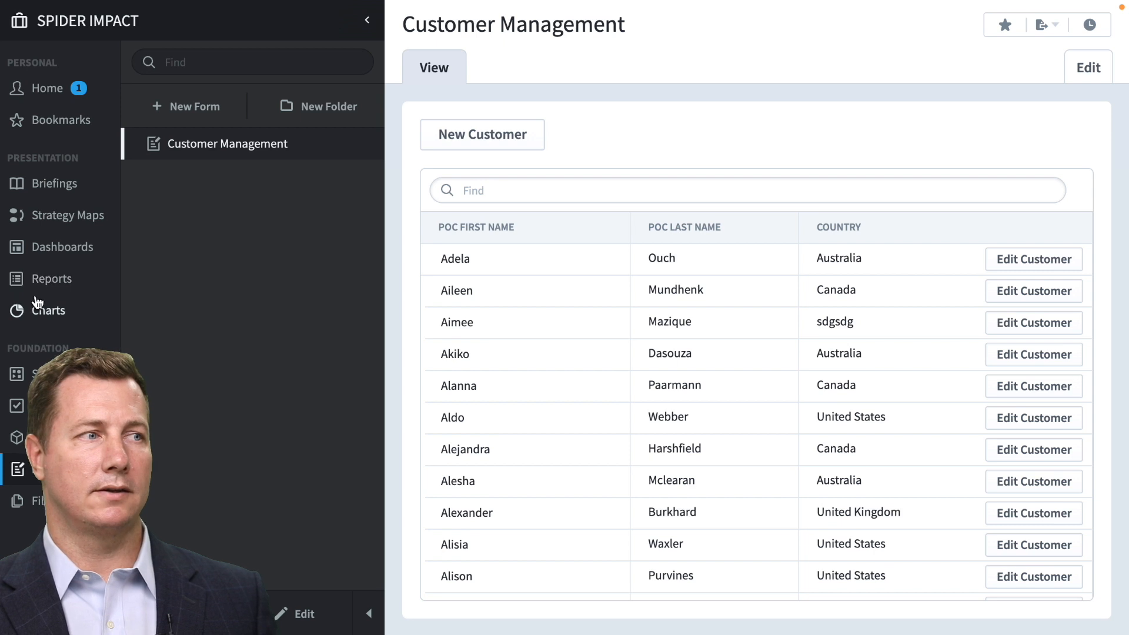
Step: Examine how the saved customer countries appear in New Chart, and return to the Customer Management form
left_click(52, 311)
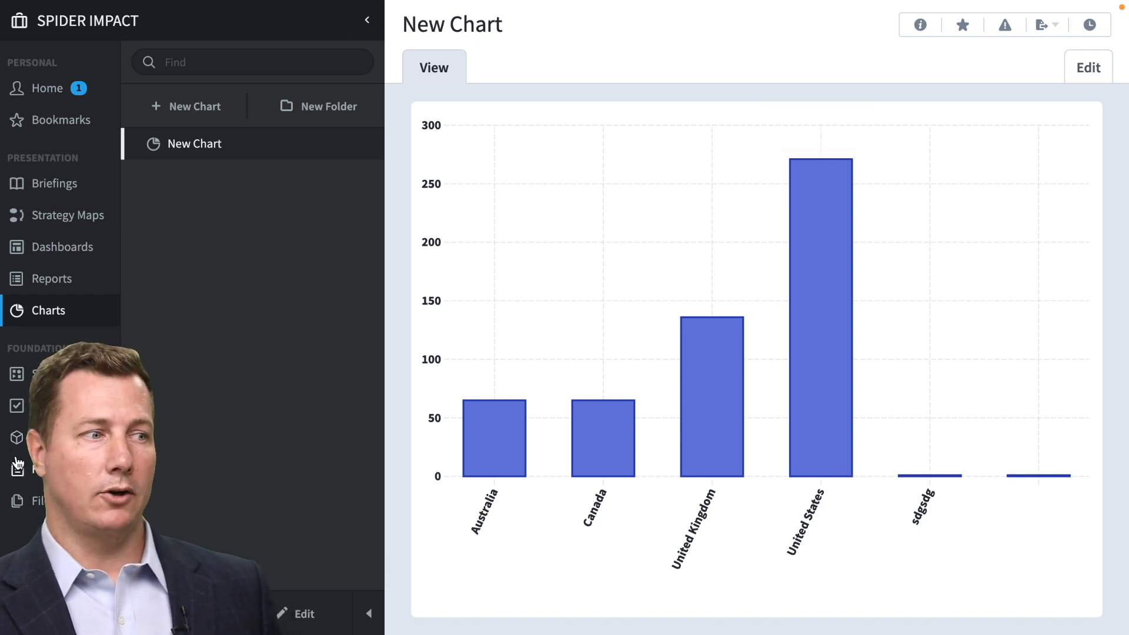
left_click(44, 469)
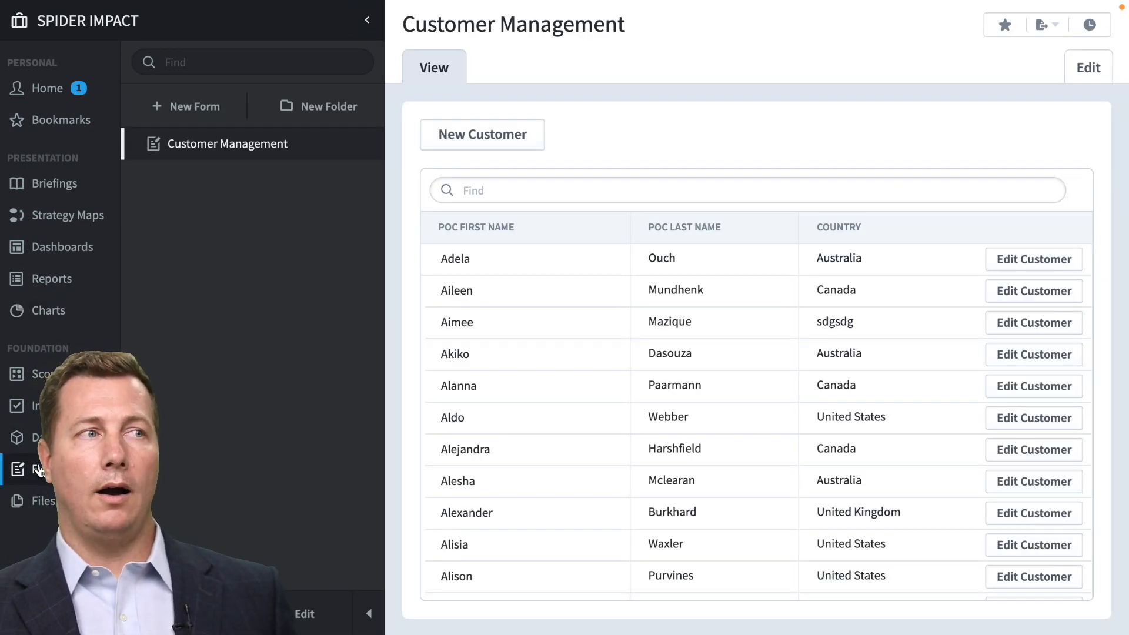
Step: Generate a shared form link for Customer Management, copy the Share URL, and close the sharing dialog
left_click(1048, 26)
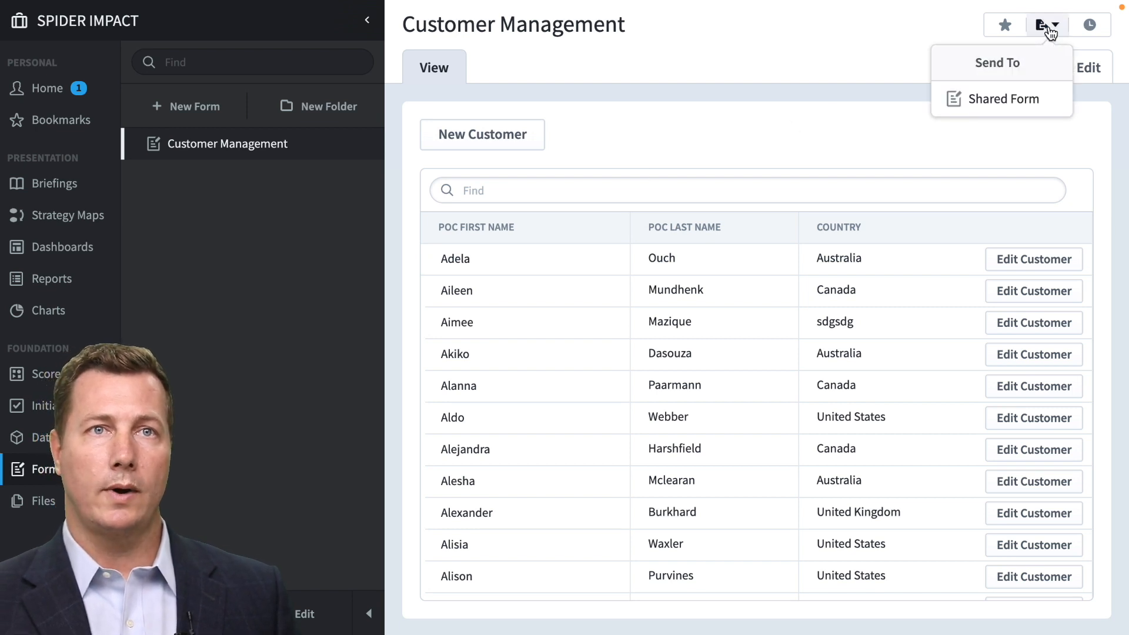
left_click(999, 108)
left_click(774, 403)
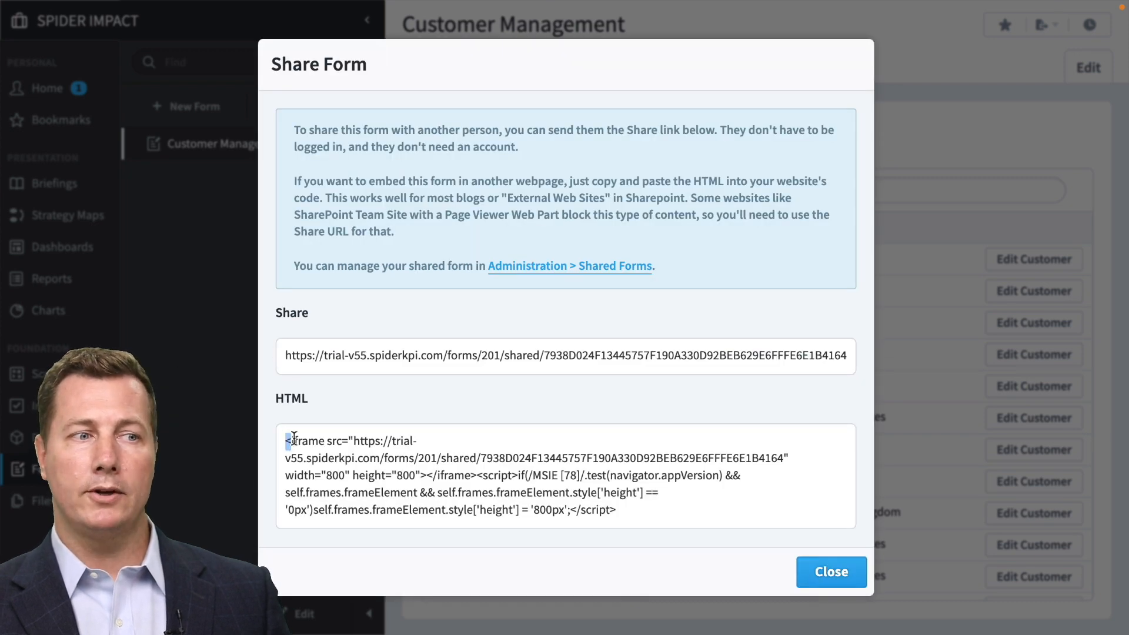
left_click_drag(285, 442, 676, 502)
left_click(675, 503)
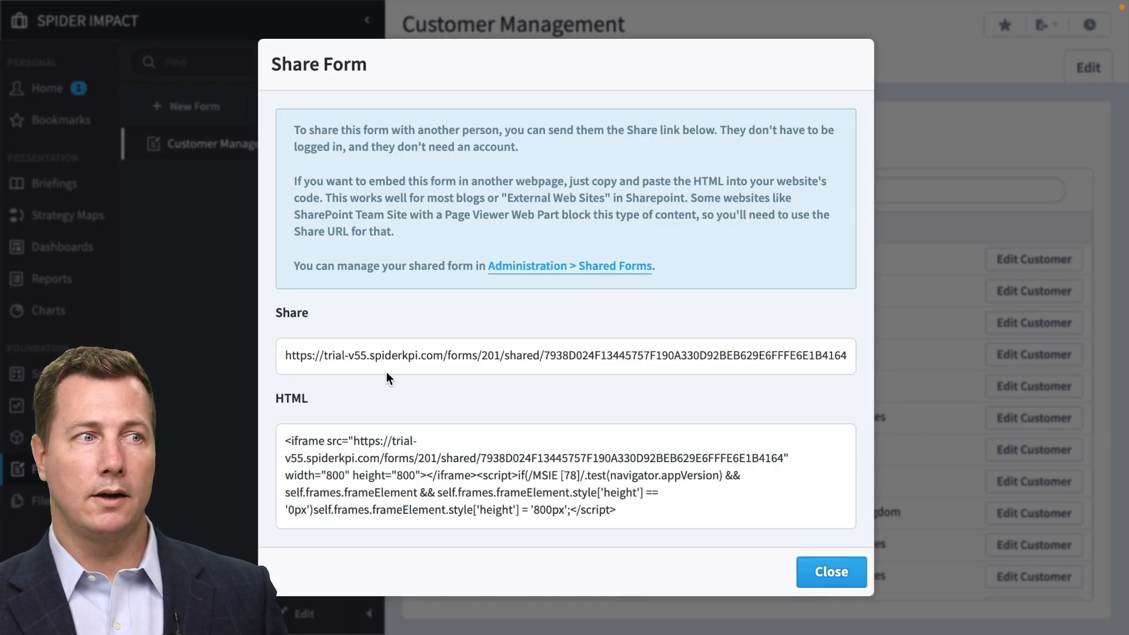
left_click_drag(288, 357, 856, 356)
key("super+c")
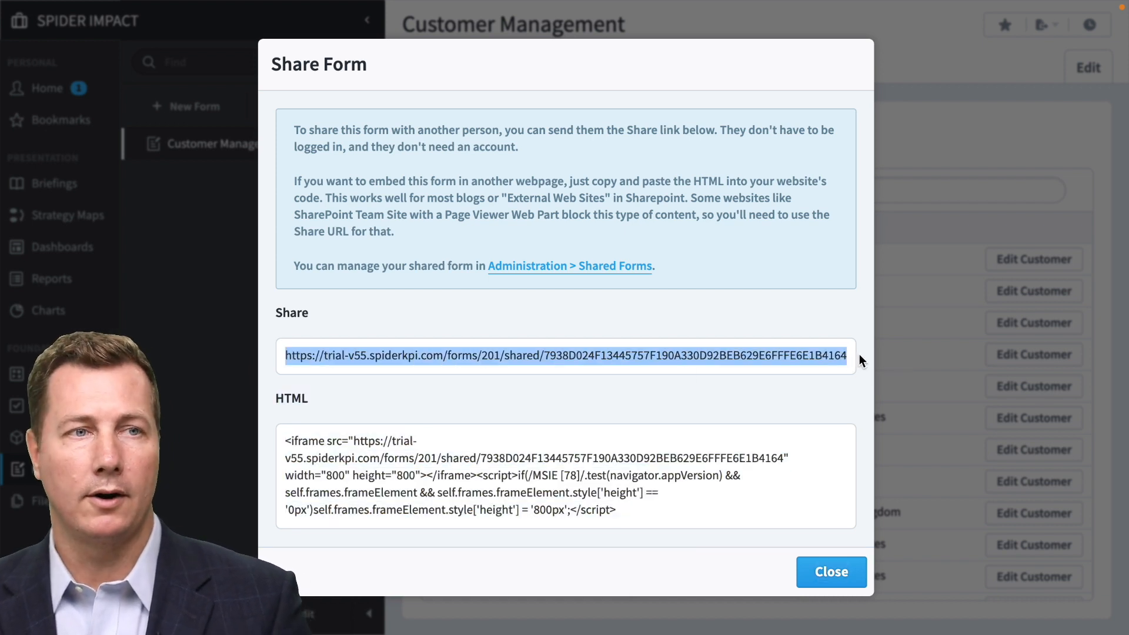
mouse_move(432, 7)
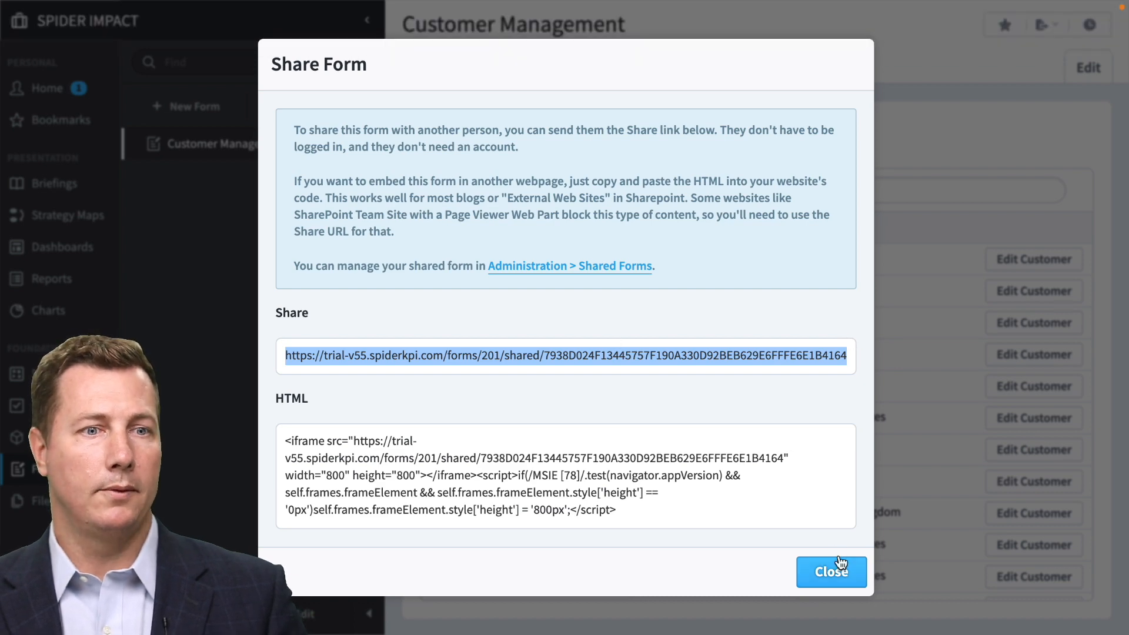
left_click(831, 572)
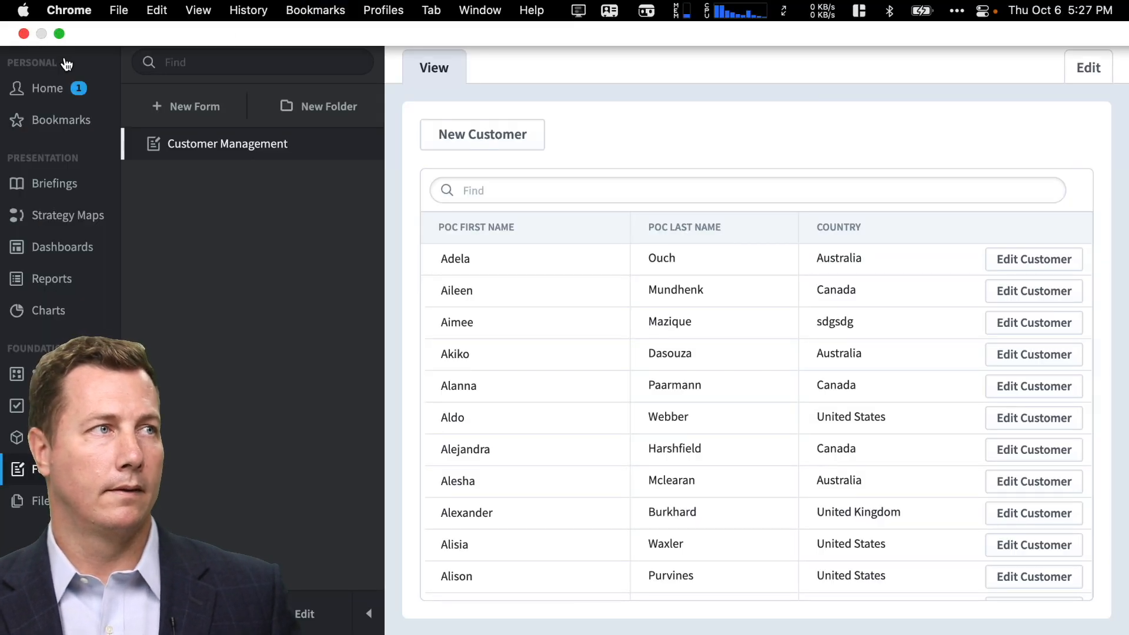
Step: Open the copied share link in a new browser tab and display the shared form in full screen
key("super+t")
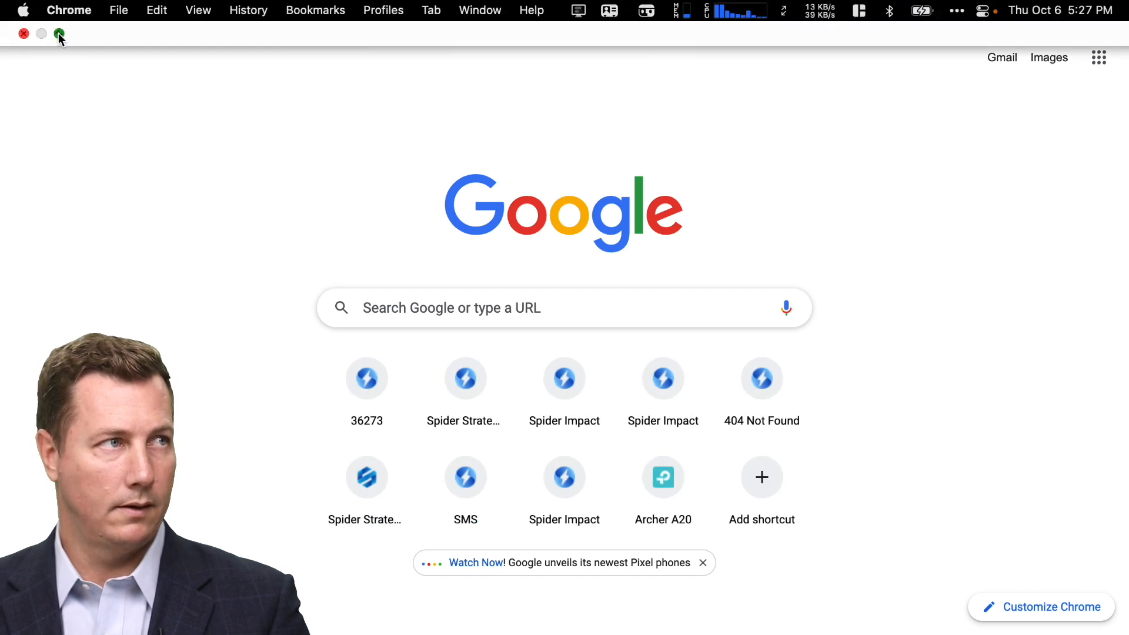
left_click(59, 34)
left_click(353, 76)
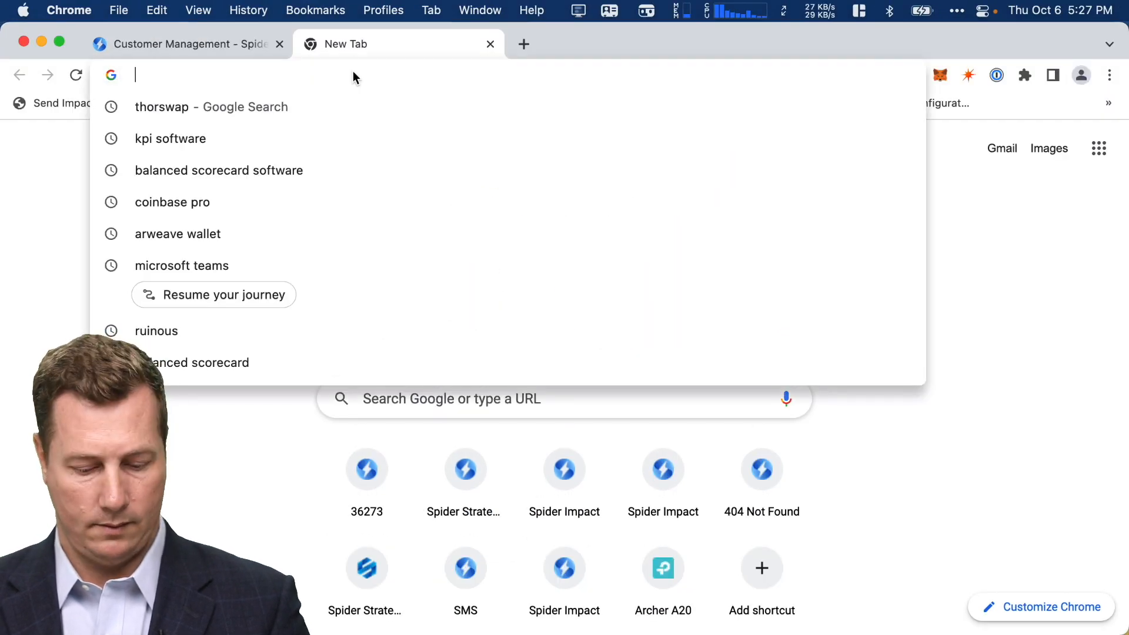
key("super+v")
key("Return")
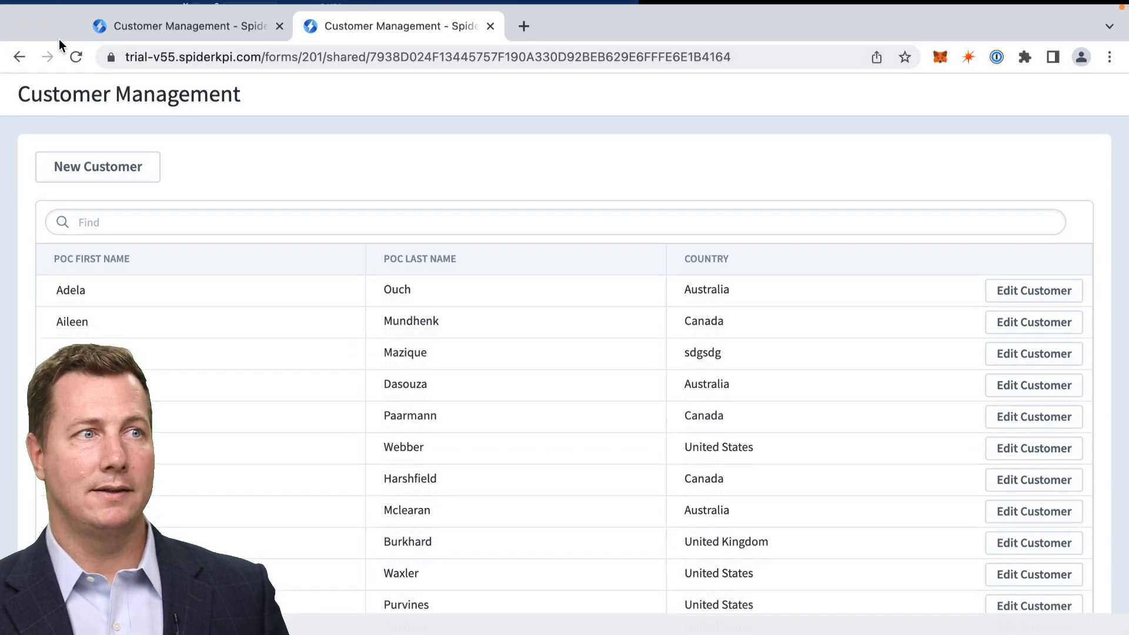
left_click(59, 42)
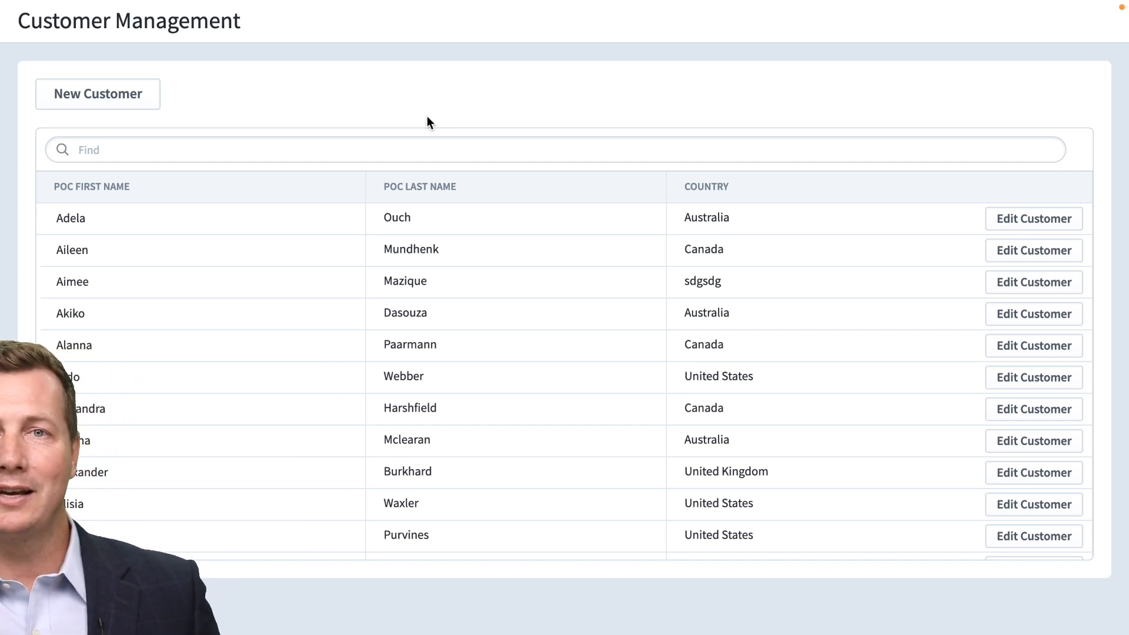
Step: Find "sdgsd" in the shared form's customer list, open the first match for editing, and enter "a" as the start of a new Country
left_click(206, 147)
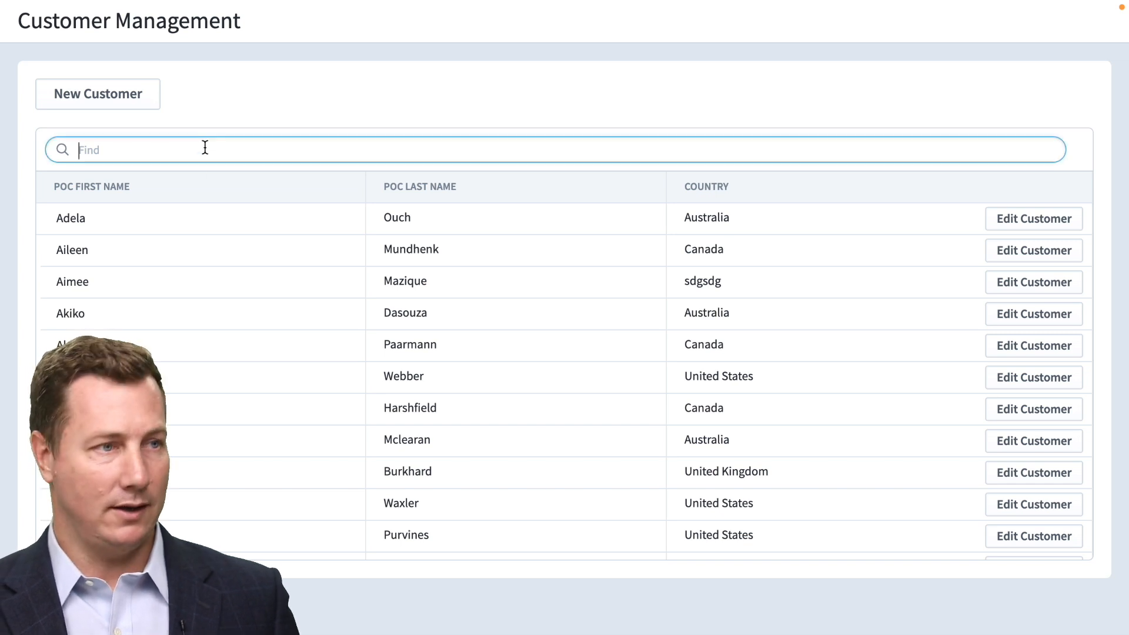
type("sdgsd")
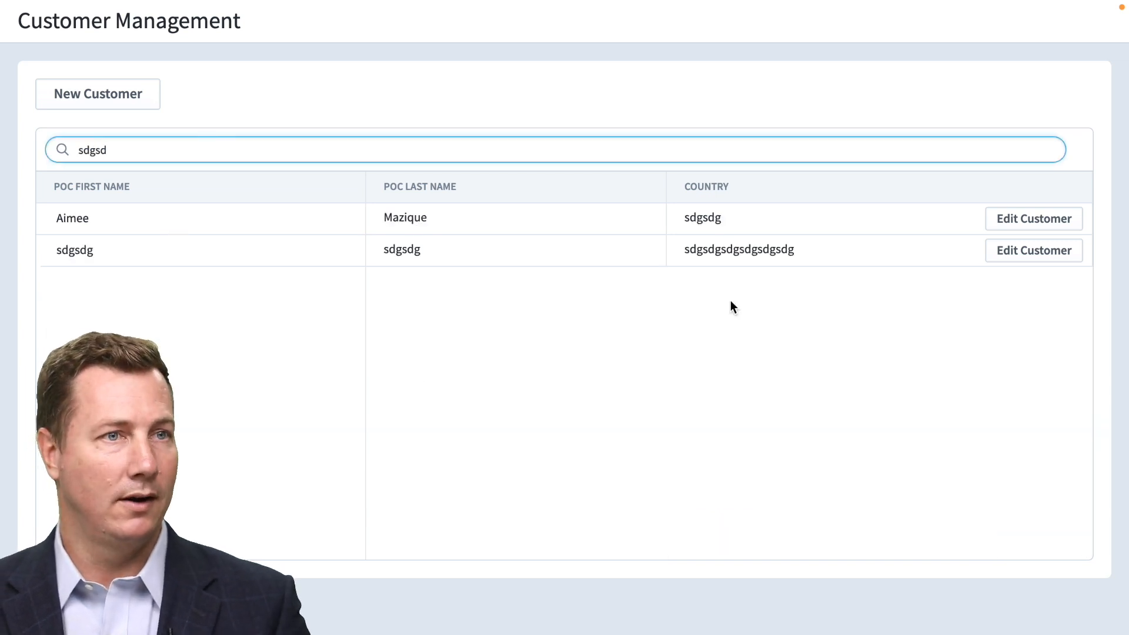
left_click(1024, 219)
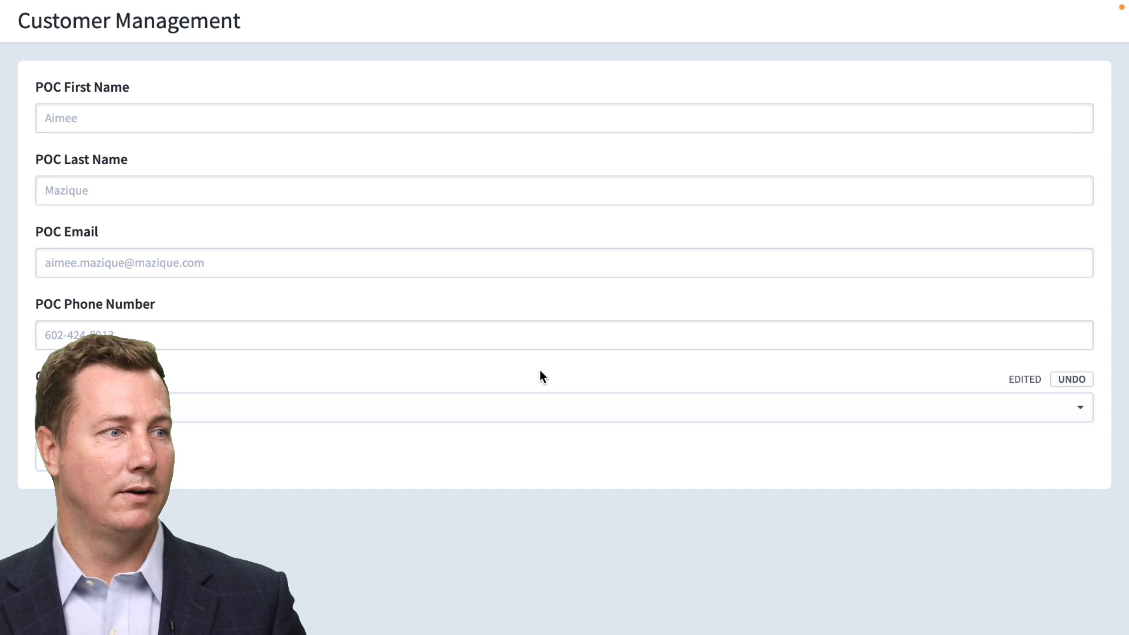
left_click(211, 403)
left_click(210, 402)
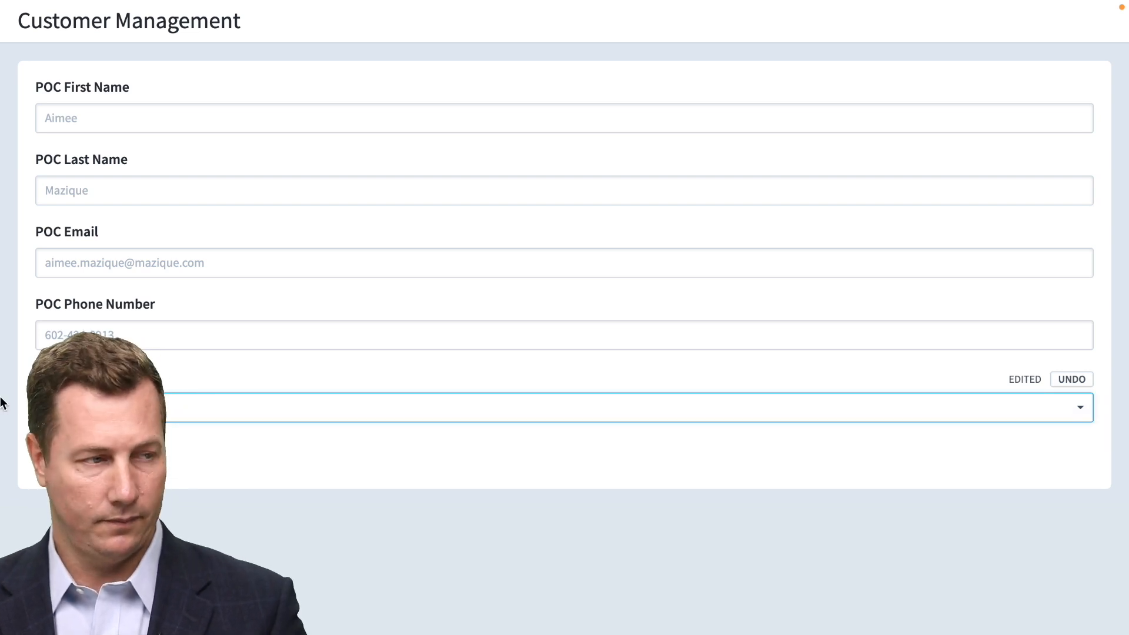
type("a")
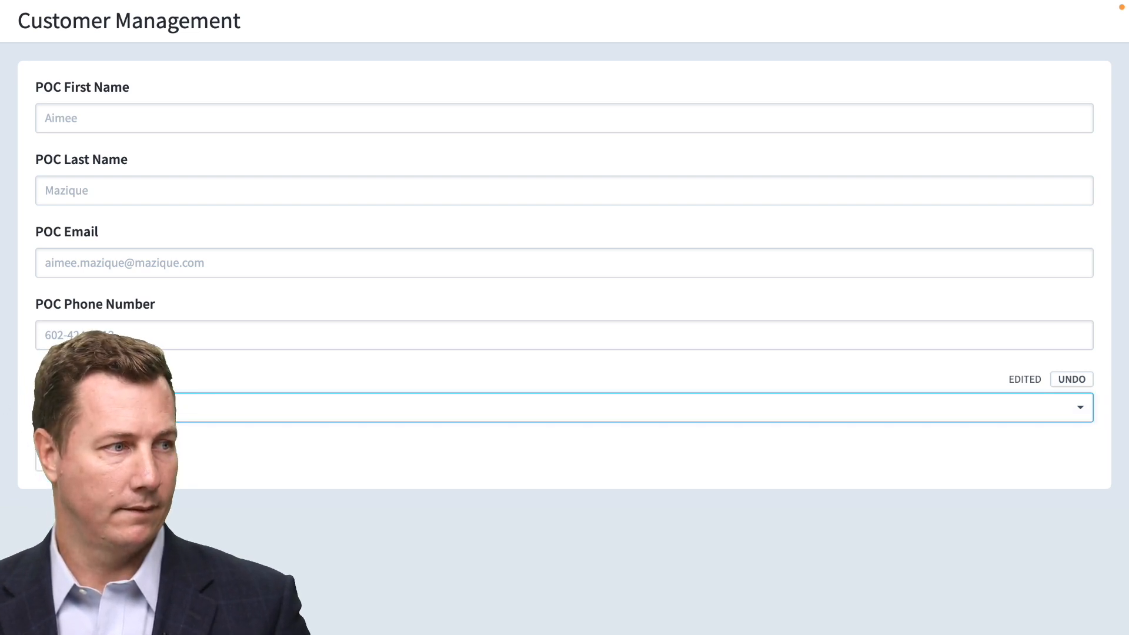